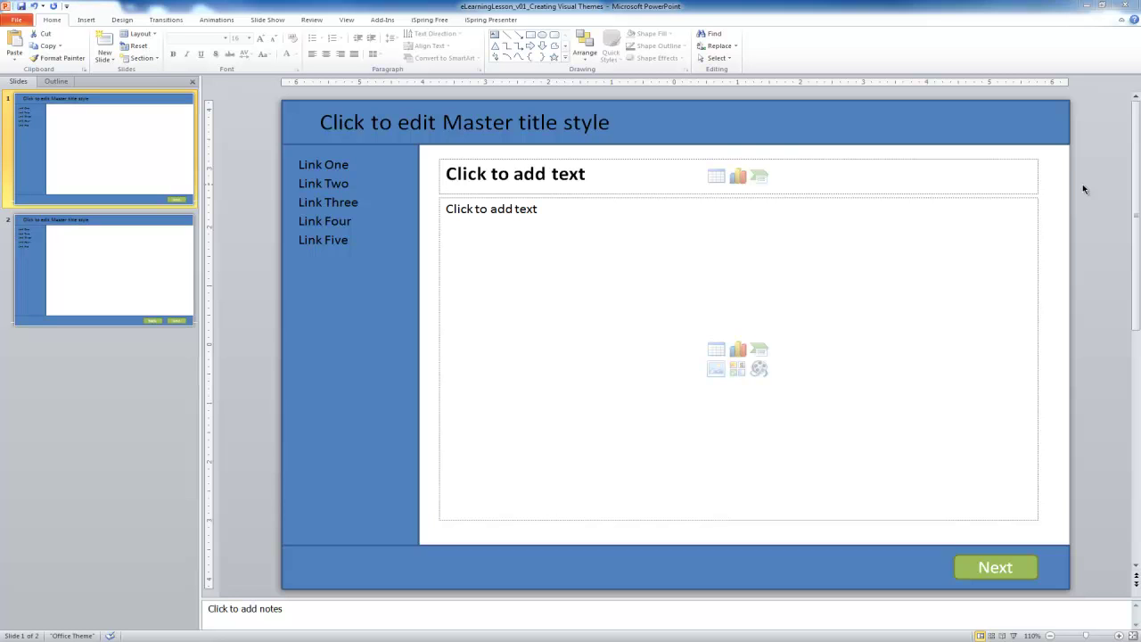
# Step: Open the Slide Master view and select the top-level master slide
pyautogui.click(346, 21)
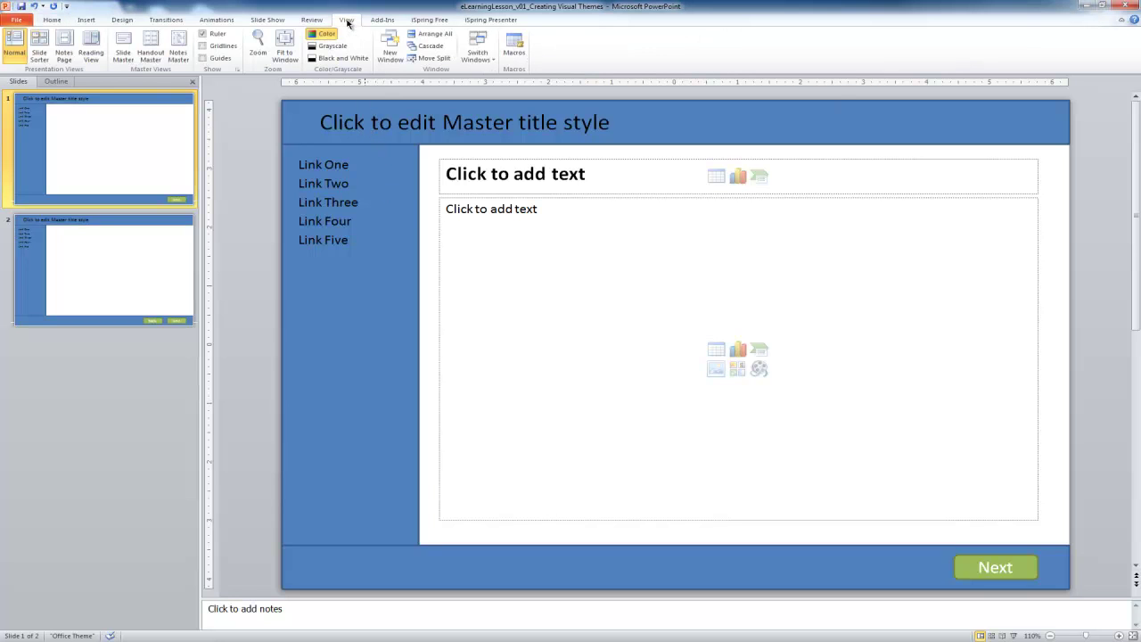
pyautogui.click(124, 46)
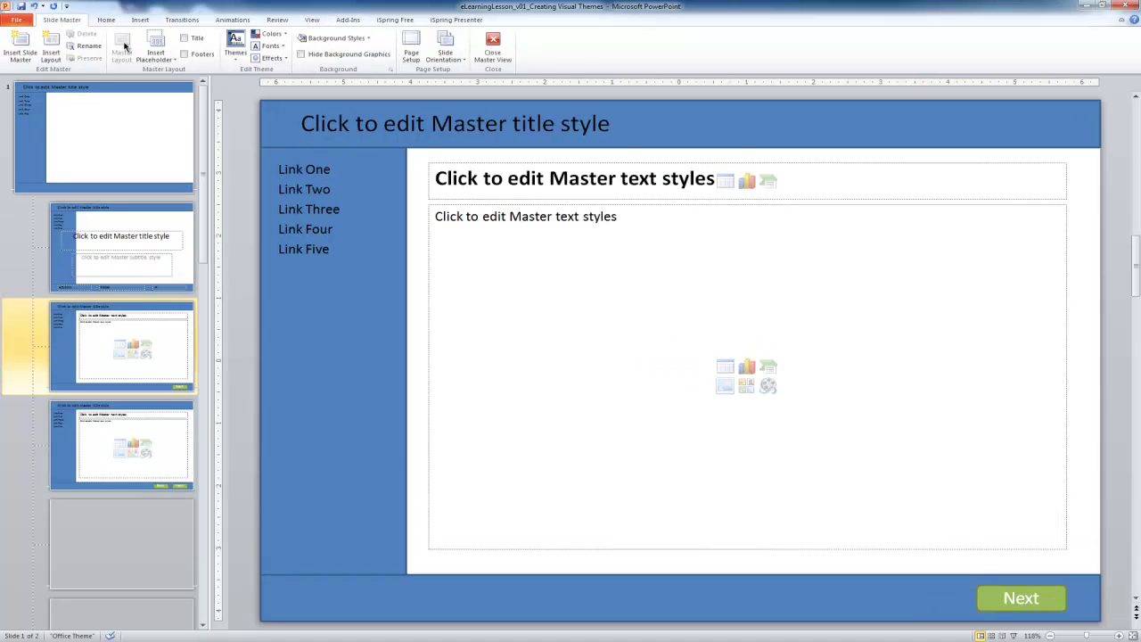
pyautogui.click(148, 160)
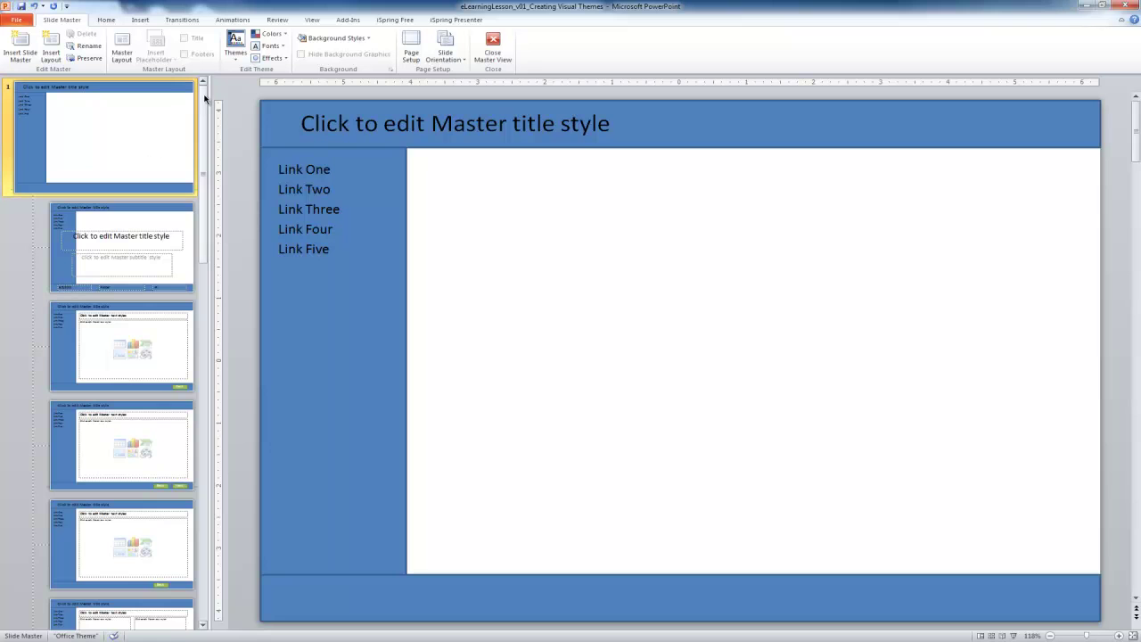
# Step: Examine the available presentation themes and the built-in theme colour sets for the slide master
pyautogui.click(235, 59)
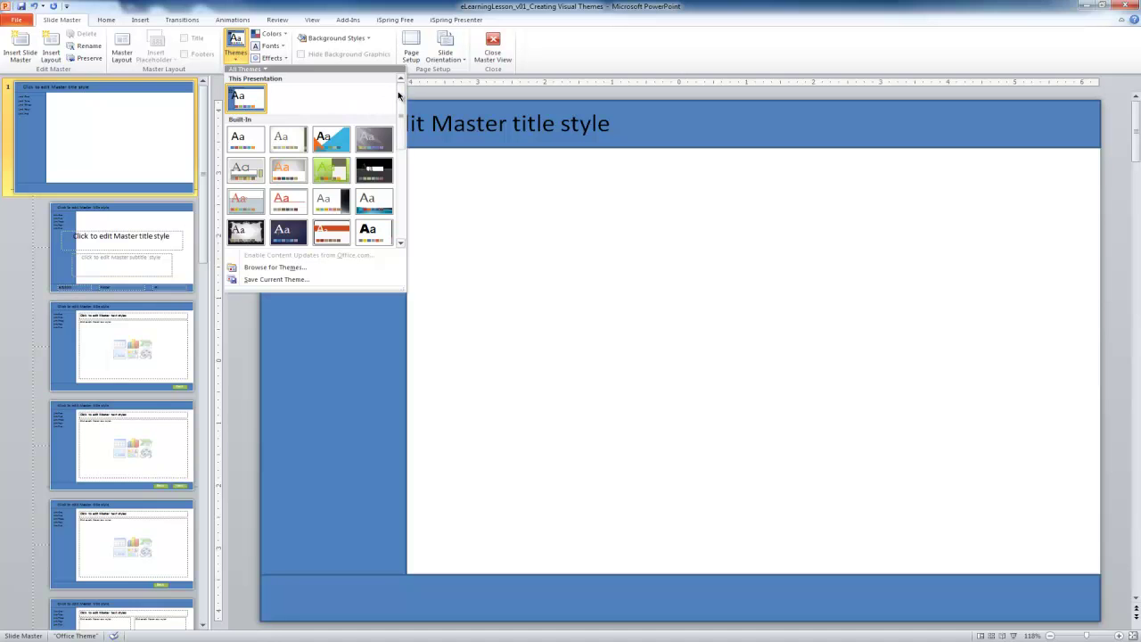
pyautogui.moveTo(401, 99)
pyautogui.mouseDown()
pyautogui.moveTo(401, 187)
pyautogui.moveTo(404, 90)
pyautogui.mouseUp()
pyautogui.click(235, 57)
pyautogui.click(278, 36)
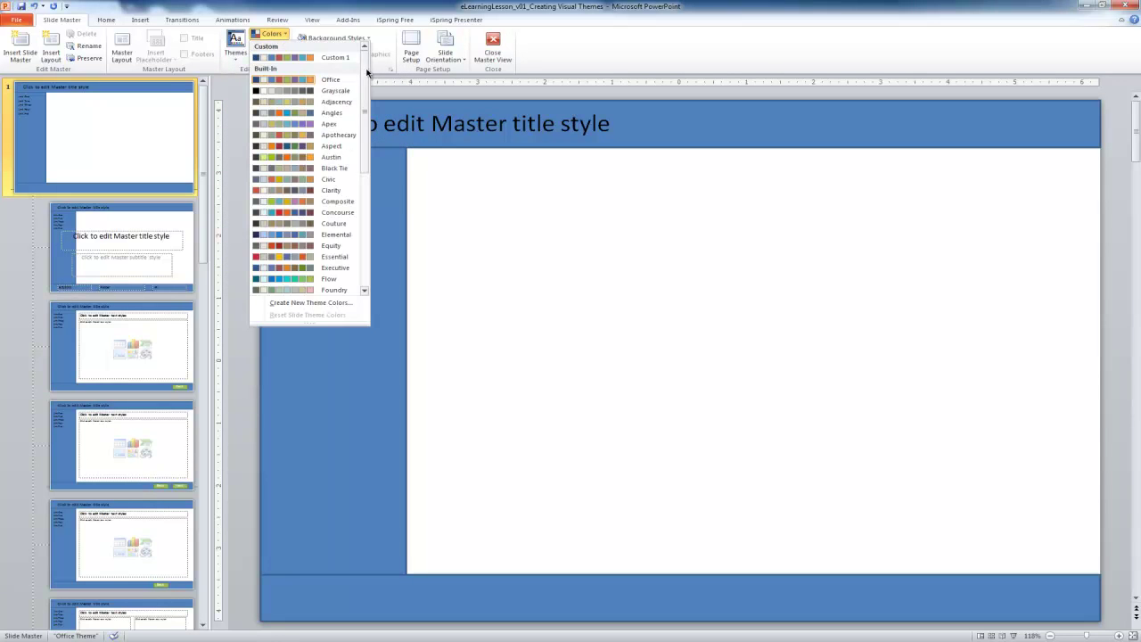
pyautogui.scroll(-1, 365, 80)
pyautogui.scroll(-5, 365, 80)
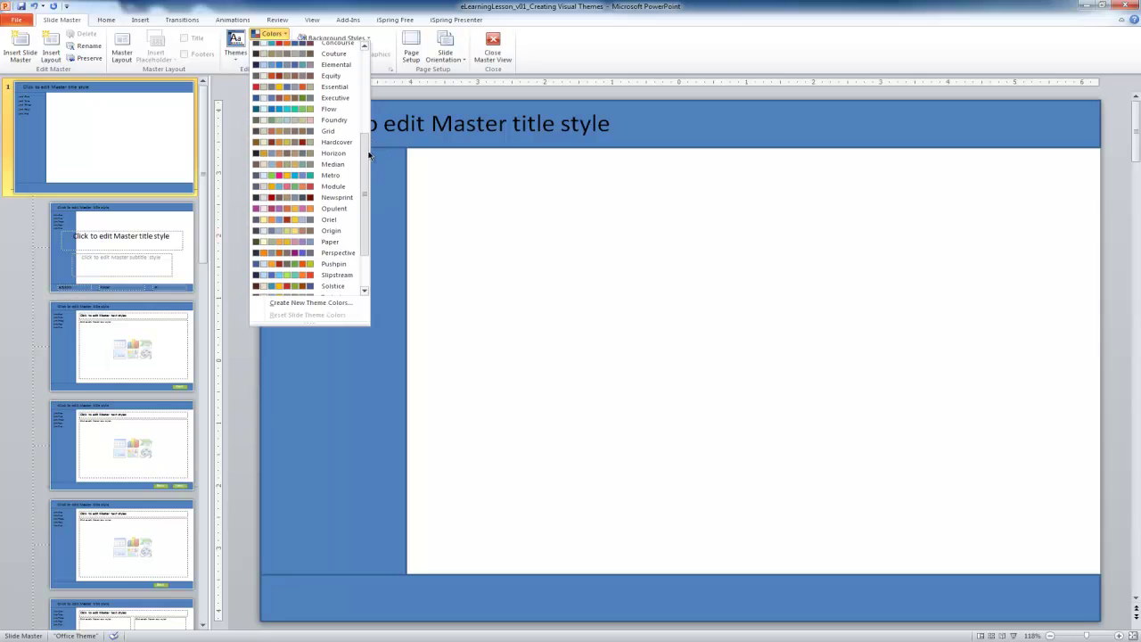
pyautogui.click(272, 34)
# Step: Examine the available theme font pairs and the built-in theme effects for the slide master
pyautogui.click(279, 45)
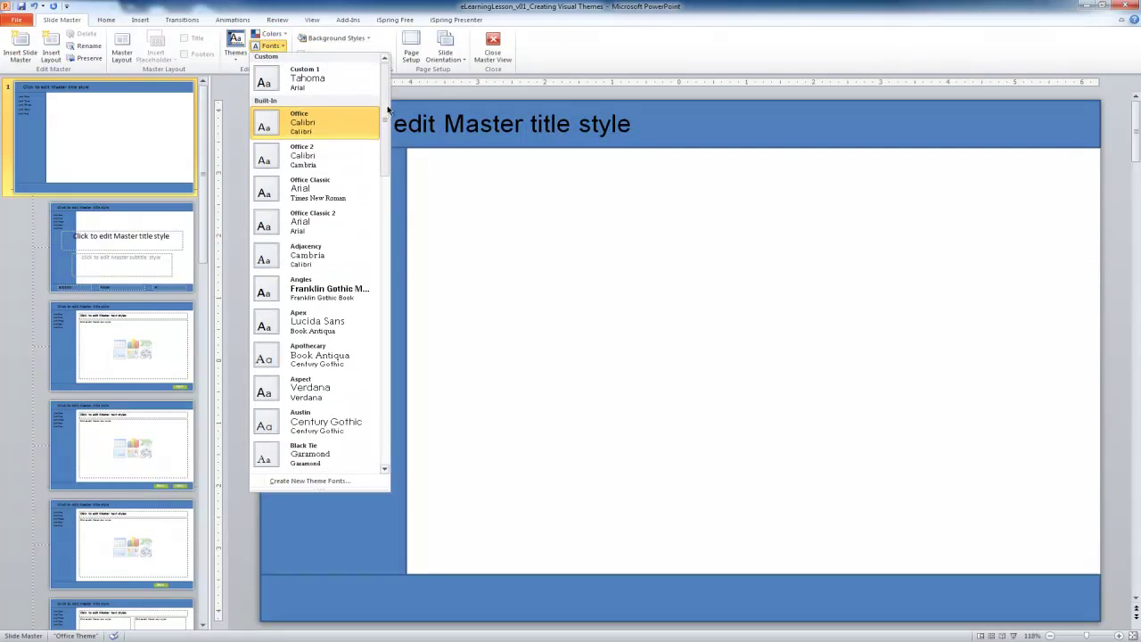
pyautogui.scroll(-2, 385, 134)
pyautogui.scroll(-3, 385, 134)
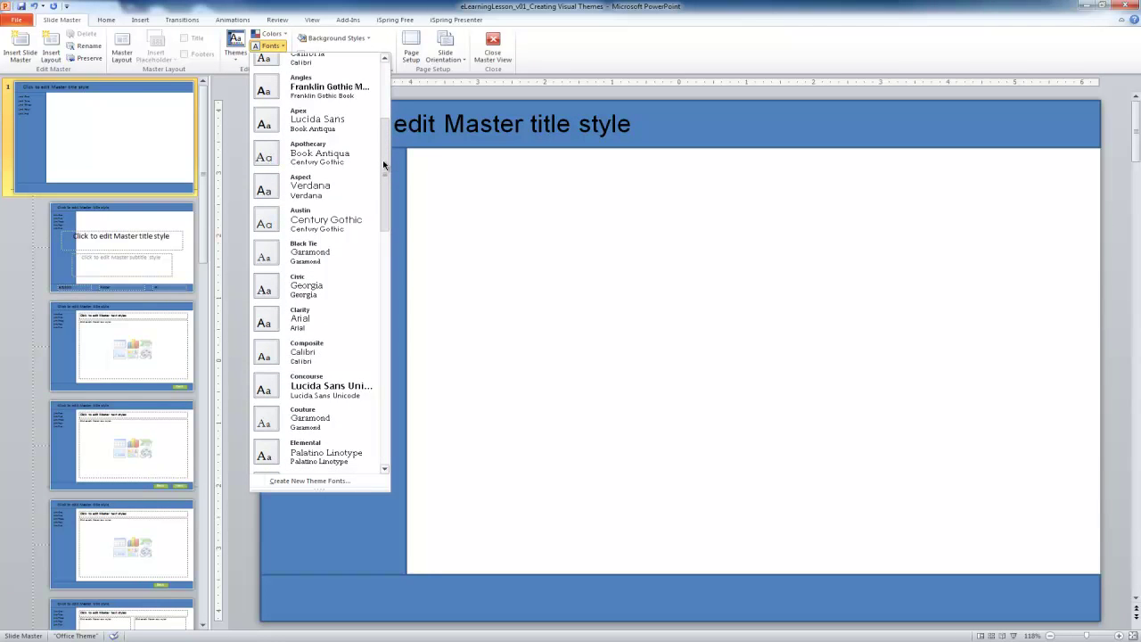
pyautogui.scroll(5, 384, 163)
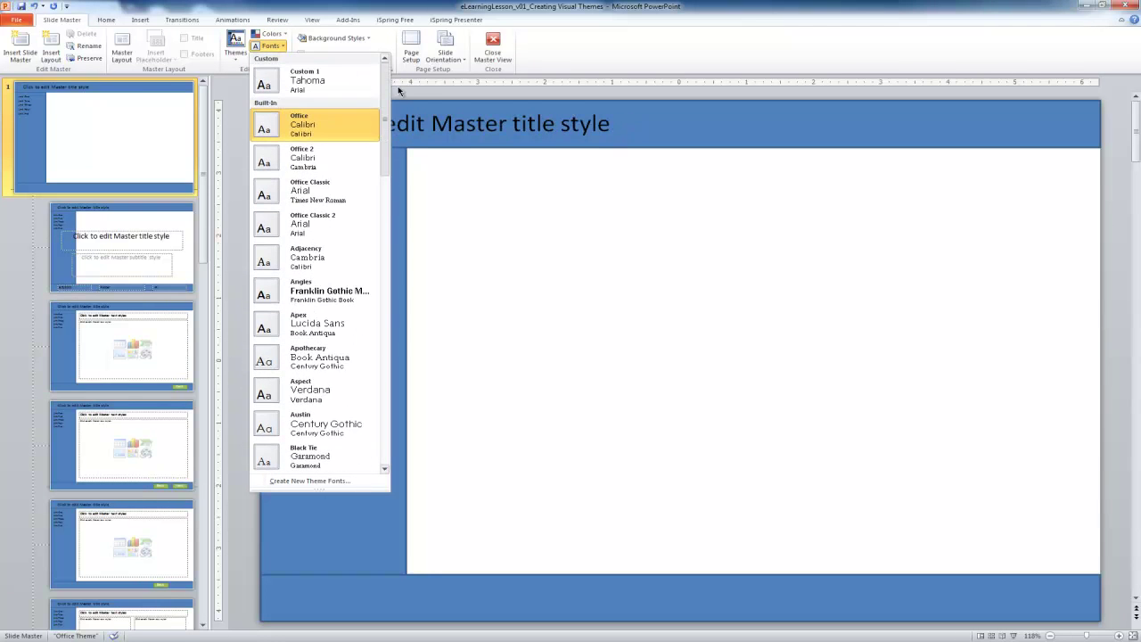
pyautogui.click(281, 48)
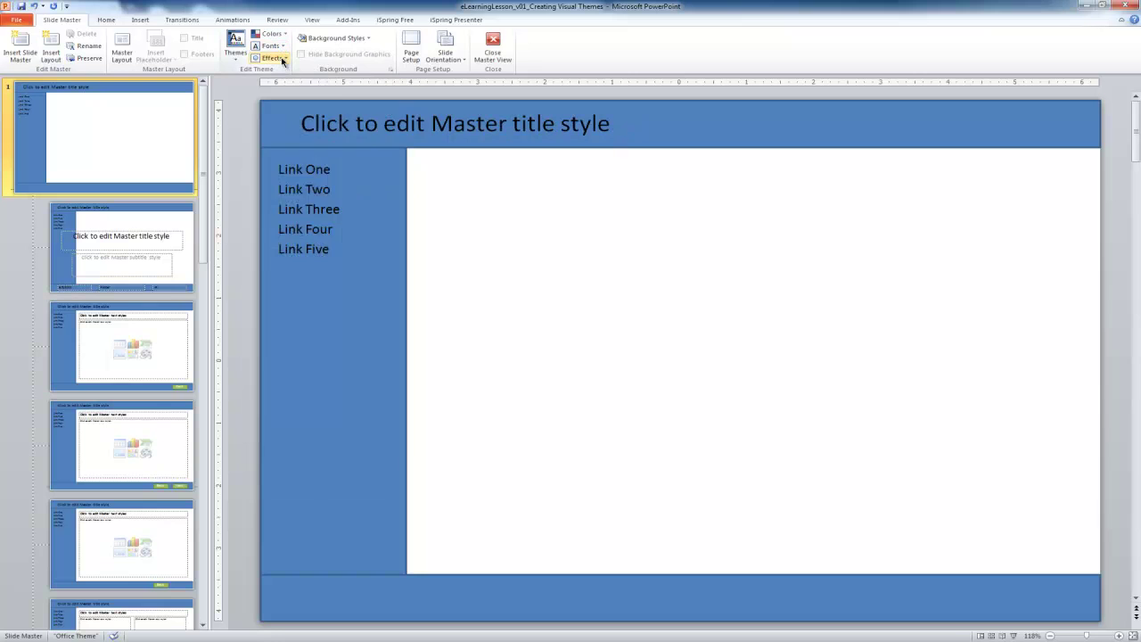
pyautogui.click(282, 59)
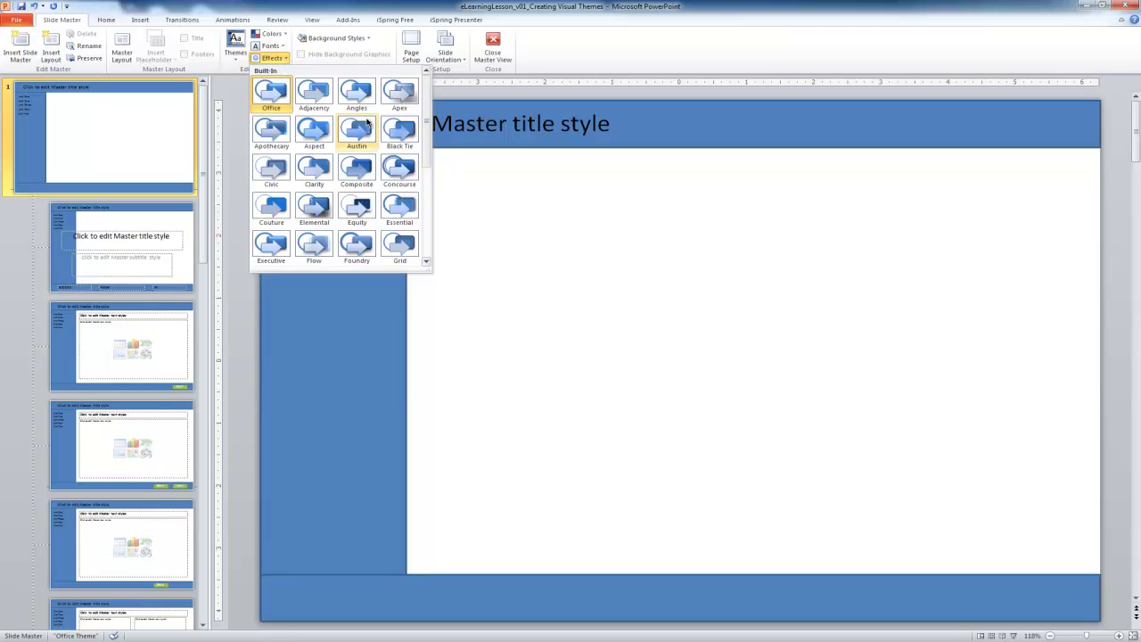
pyautogui.moveTo(427, 101)
pyautogui.mouseDown()
pyautogui.moveTo(425, 192)
pyautogui.moveTo(426, 99)
pyautogui.mouseUp()
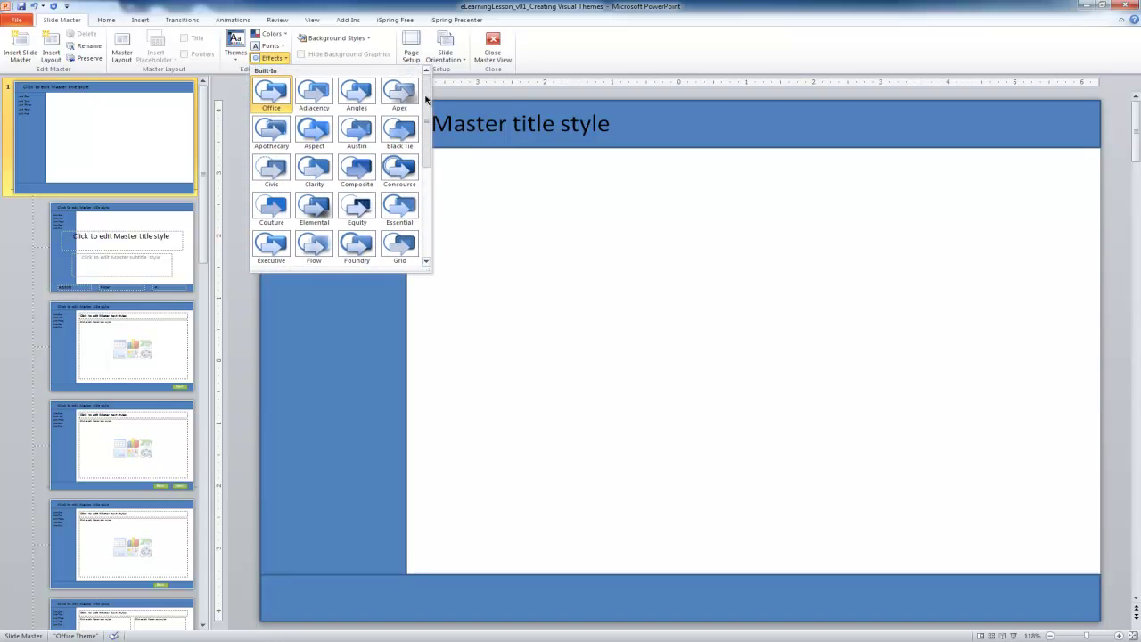
pyautogui.click(286, 59)
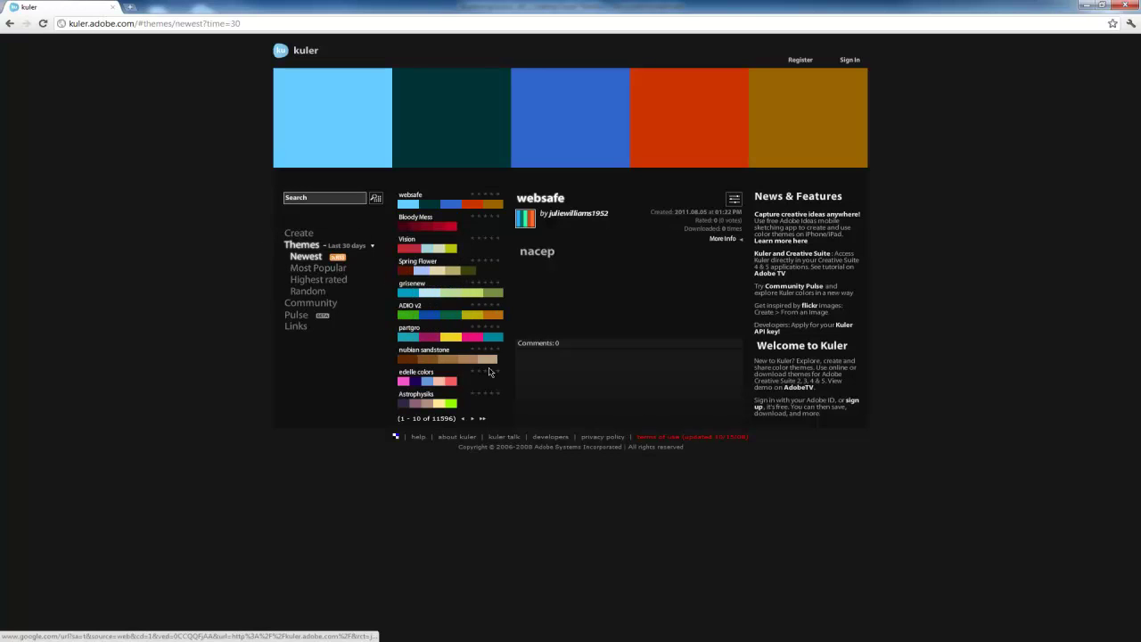
# Step: In the Kuler website, page through the newest colour themes and display the Kvalsund palette
pyautogui.click(474, 419)
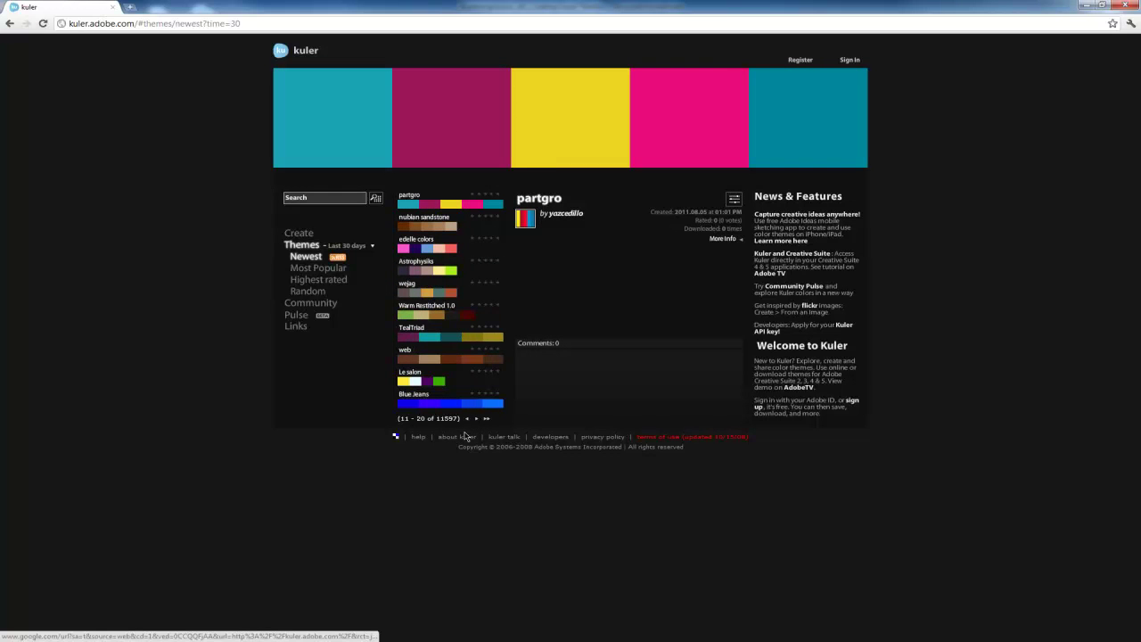
pyautogui.click(476, 419)
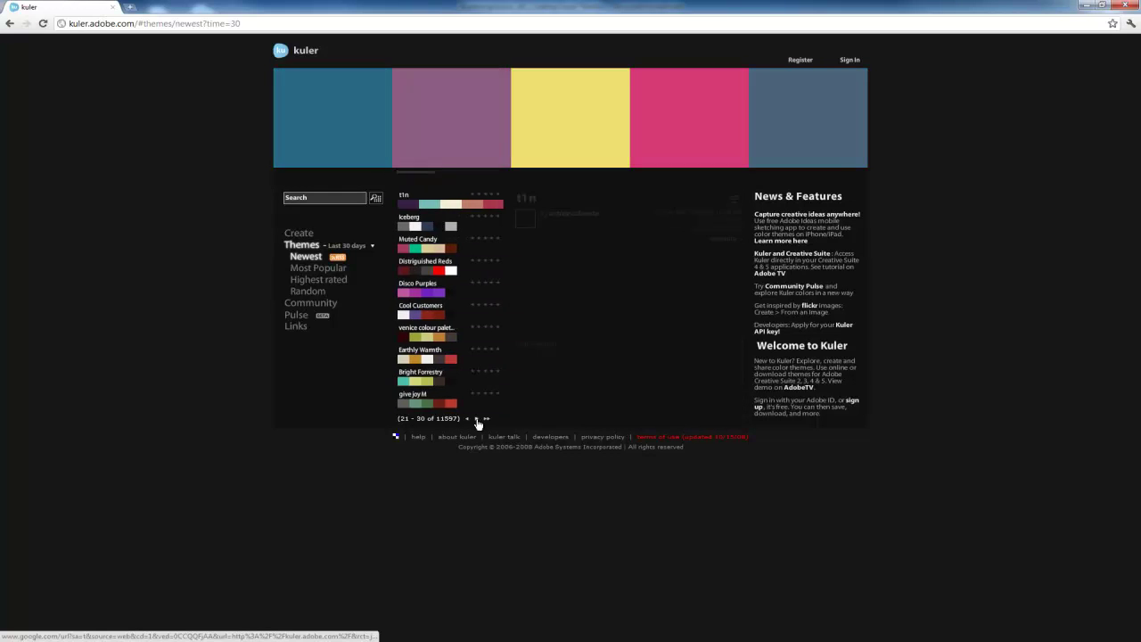
pyautogui.click(476, 419)
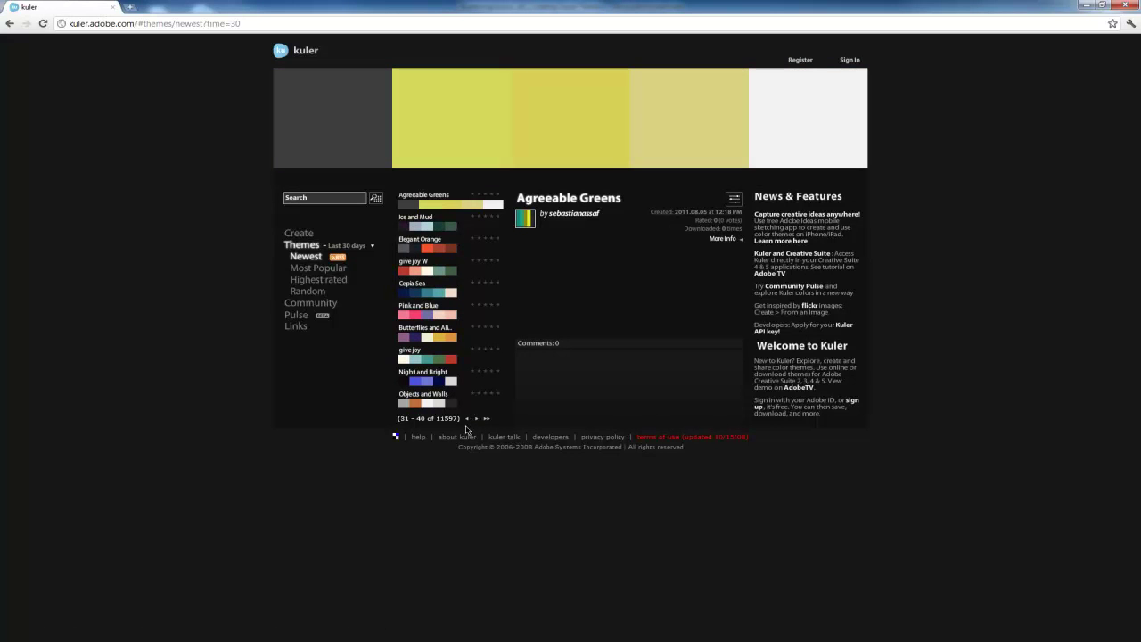
pyautogui.click(476, 419)
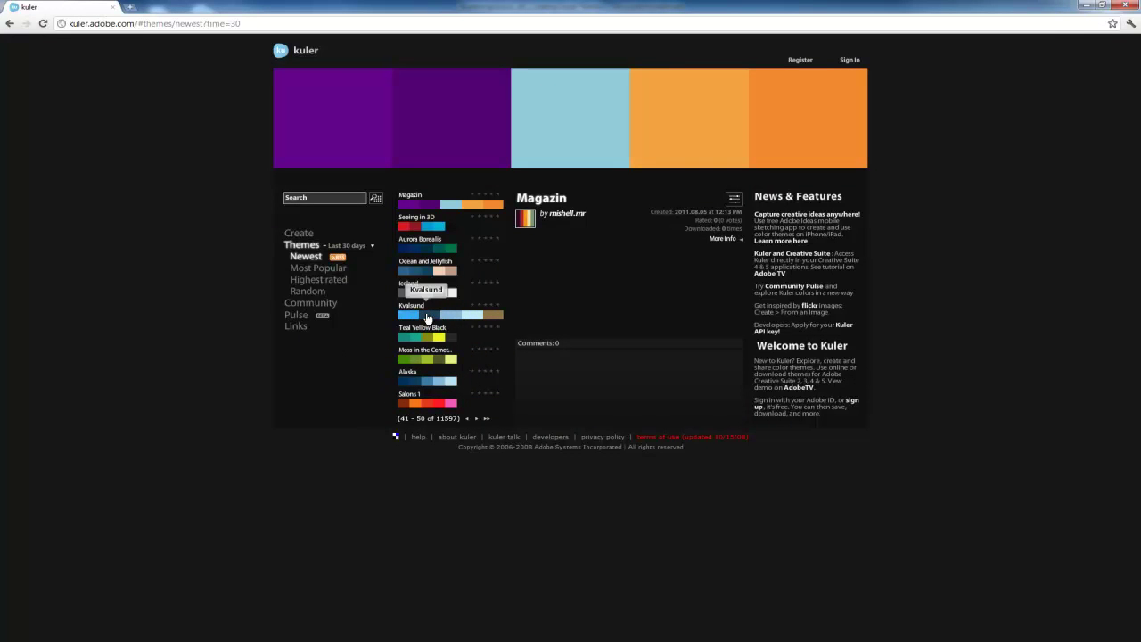
pyautogui.click(428, 319)
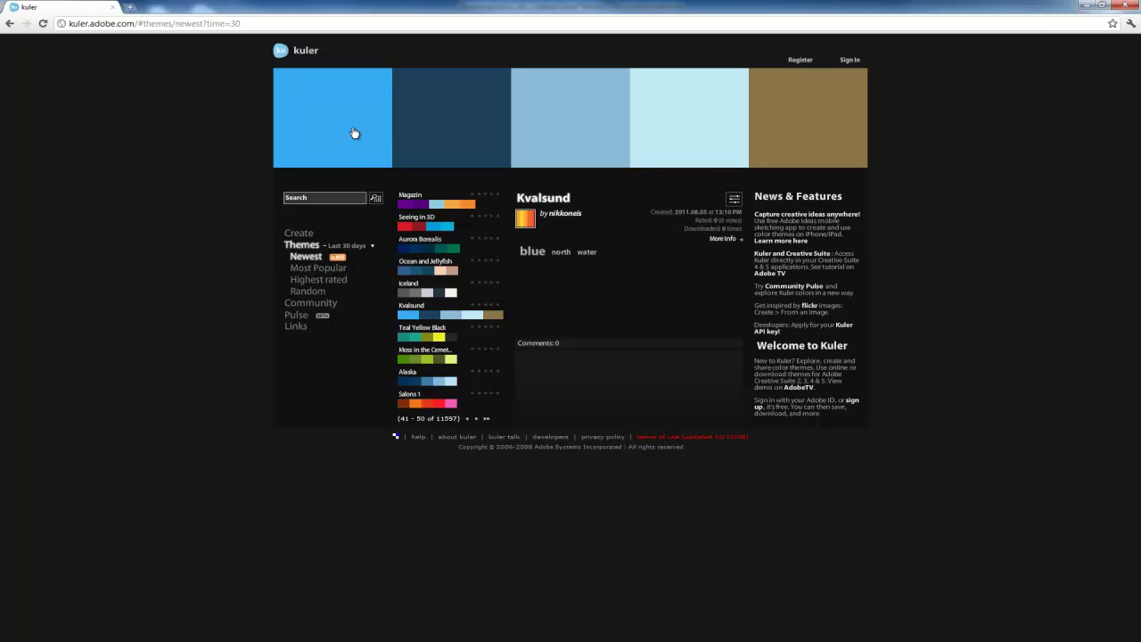
# Step: Open the Kvalsund palette in Kuler's colour editor and try the Monochromatic and Triad rules on it
pyautogui.click(735, 203)
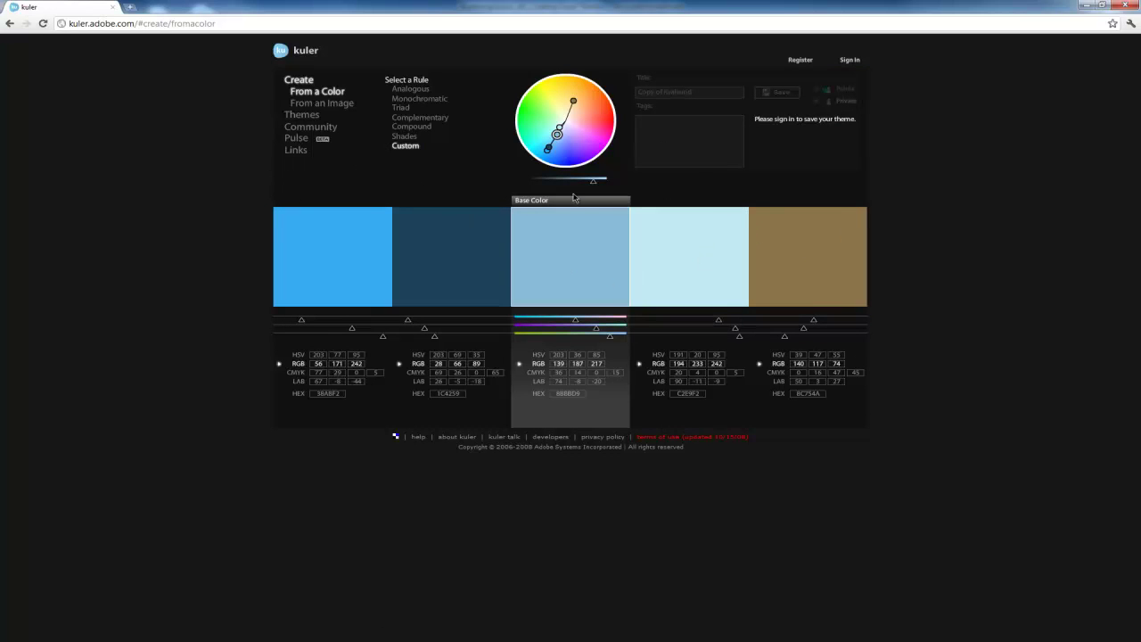
pyautogui.click(320, 393)
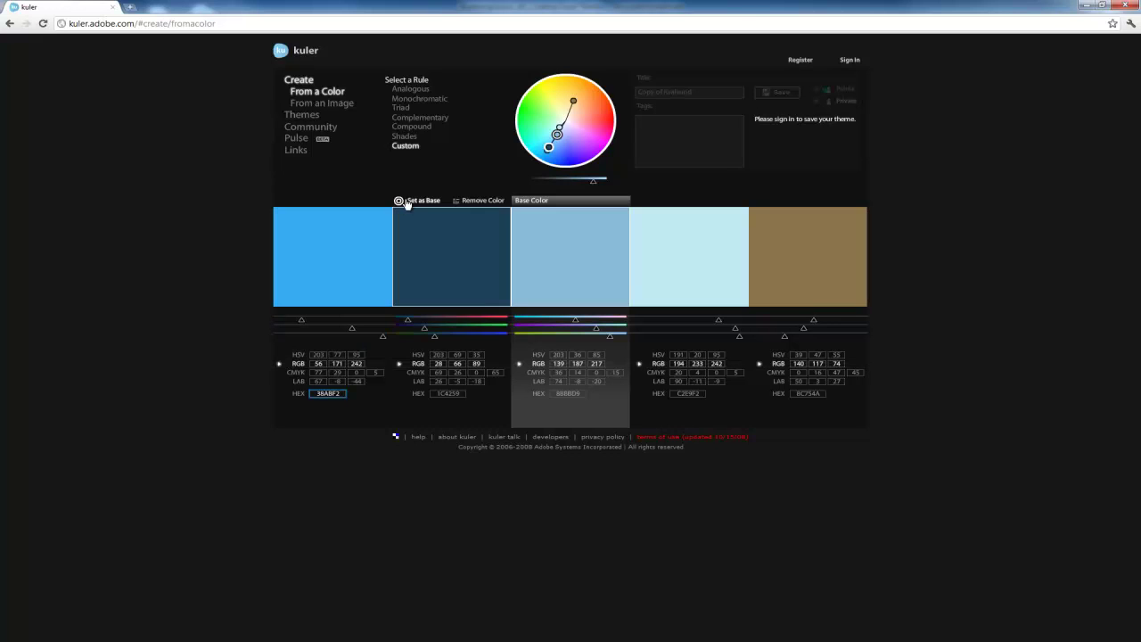
pyautogui.click(415, 90)
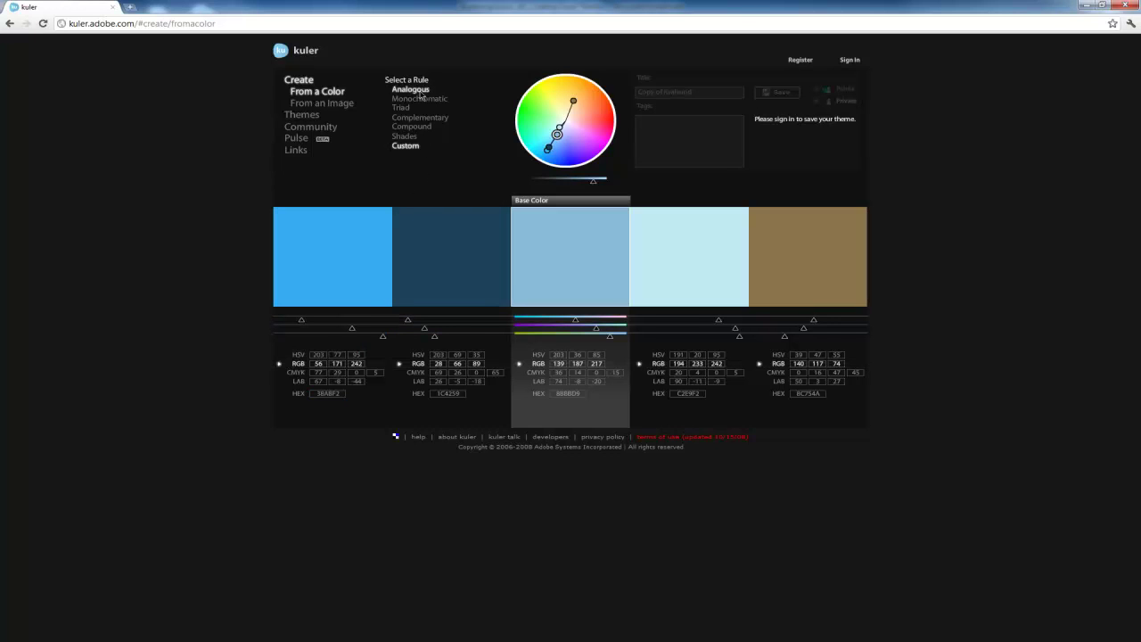
pyautogui.click(422, 100)
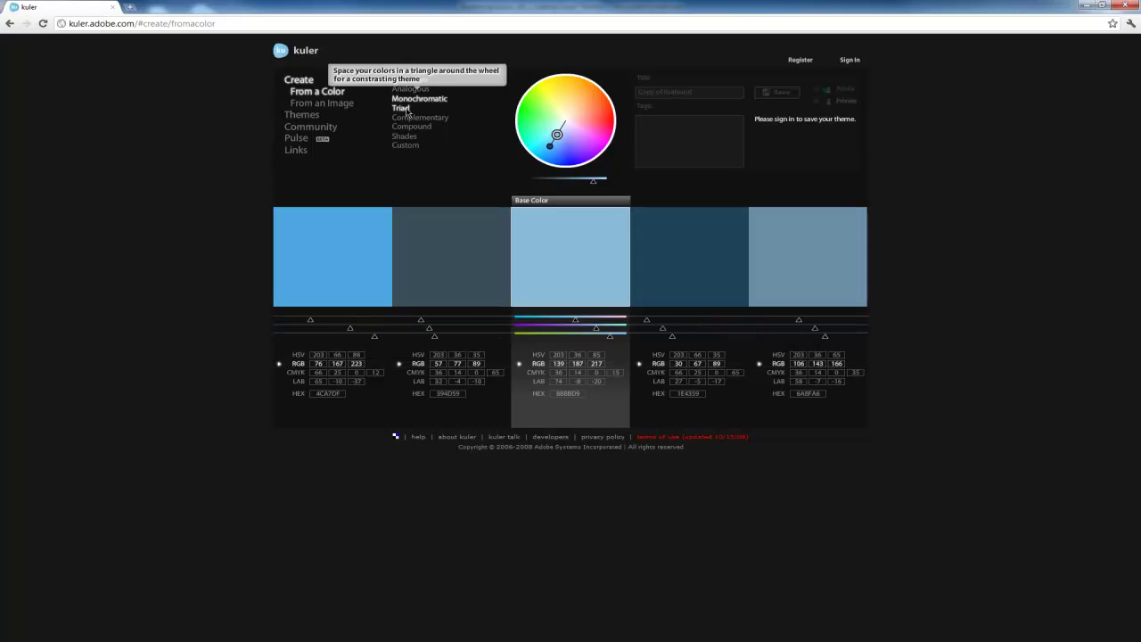
pyautogui.click(399, 109)
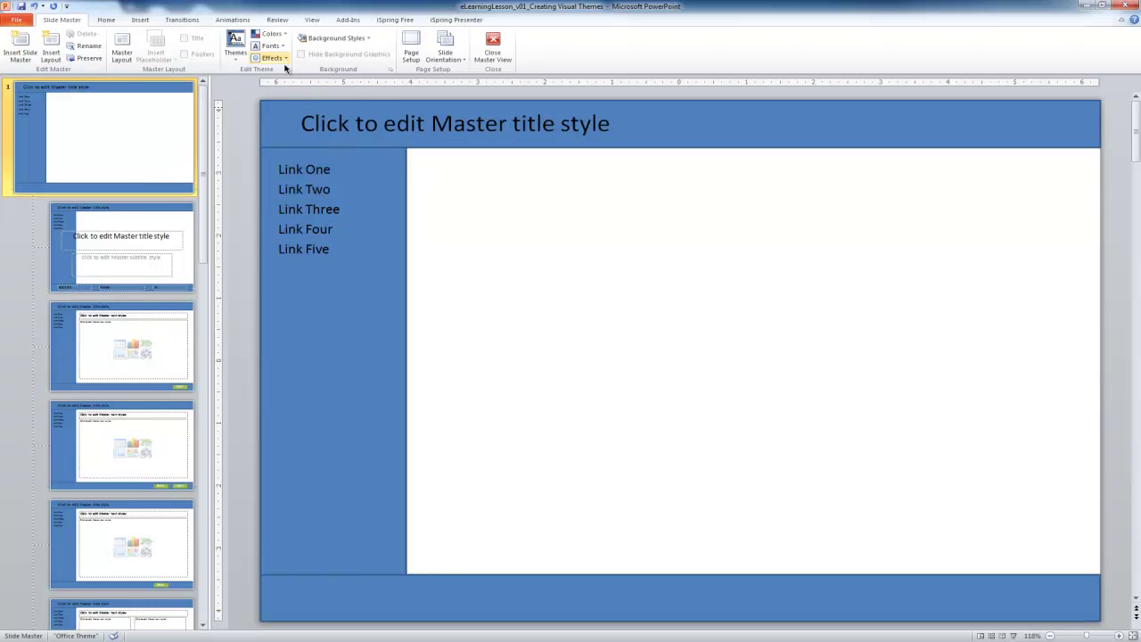
# Step: Back in PowerPoint, compare the built-in colour sets on the slide master and apply the Flow theme colours
pyautogui.click(279, 36)
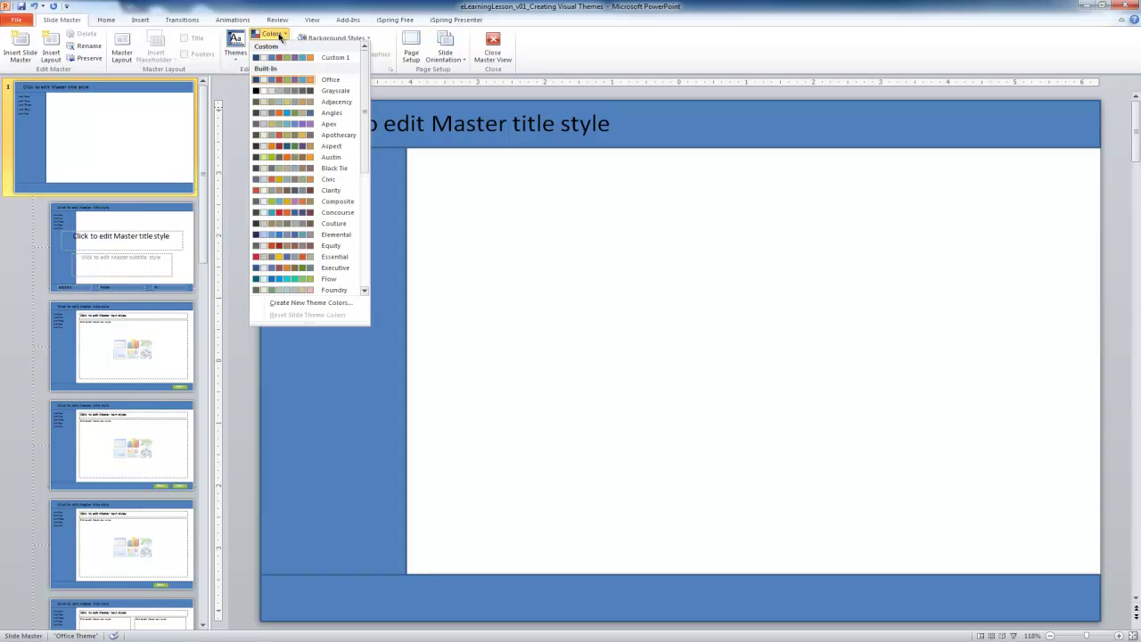
pyautogui.moveTo(365, 70); pyautogui.dragTo(369, 114)
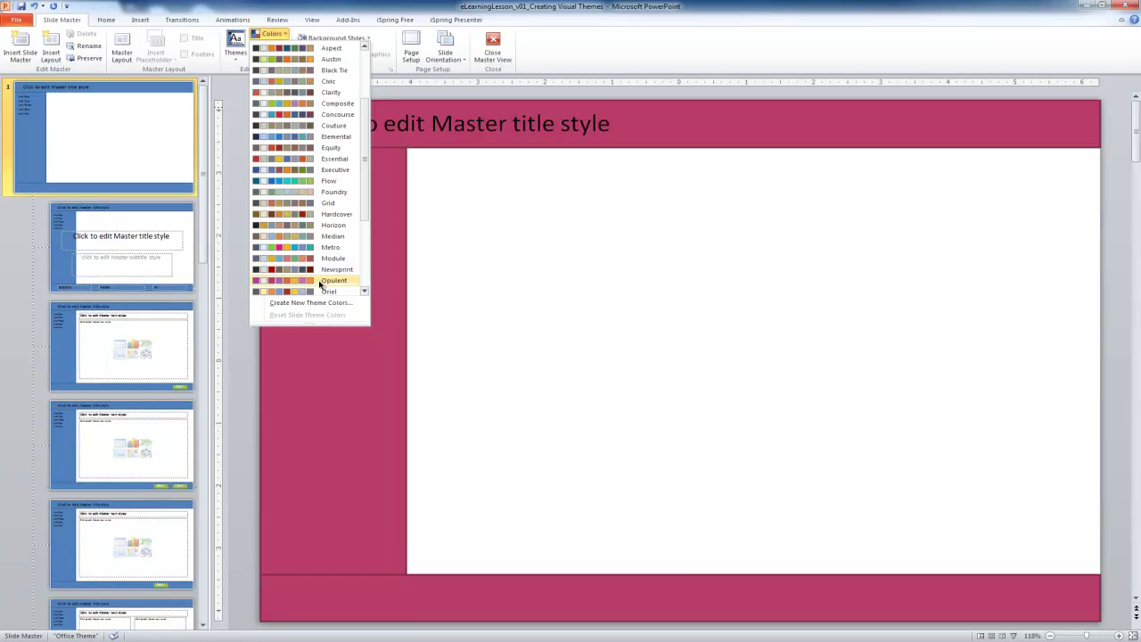
pyautogui.moveTo(364, 220); pyautogui.dragTo(362, 264)
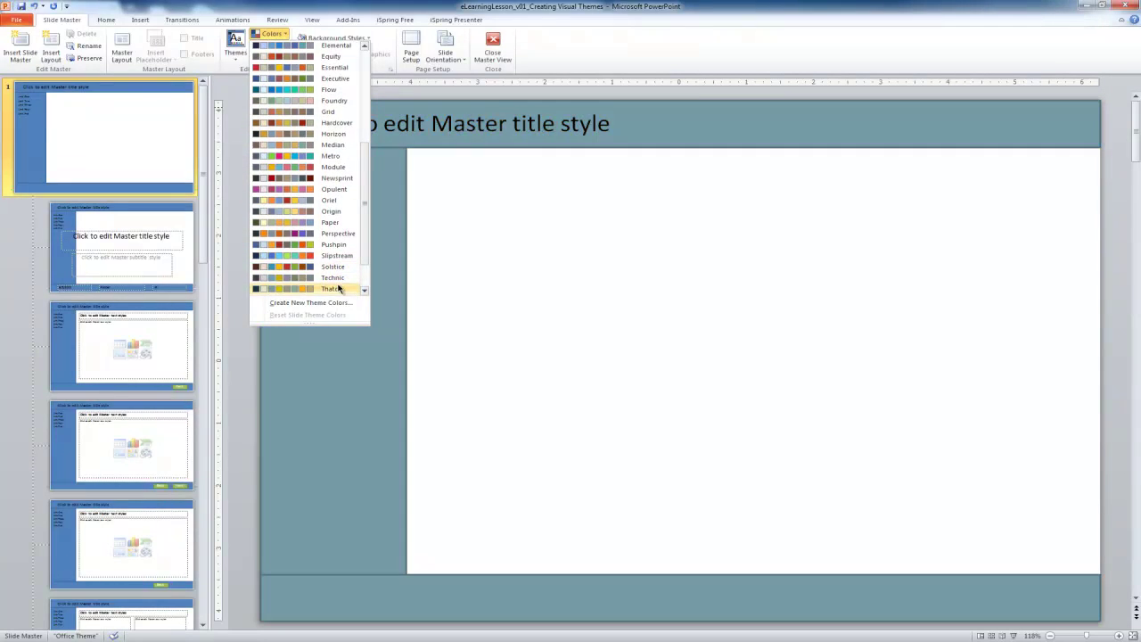
pyautogui.moveTo(370, 266); pyautogui.dragTo(372, 210)
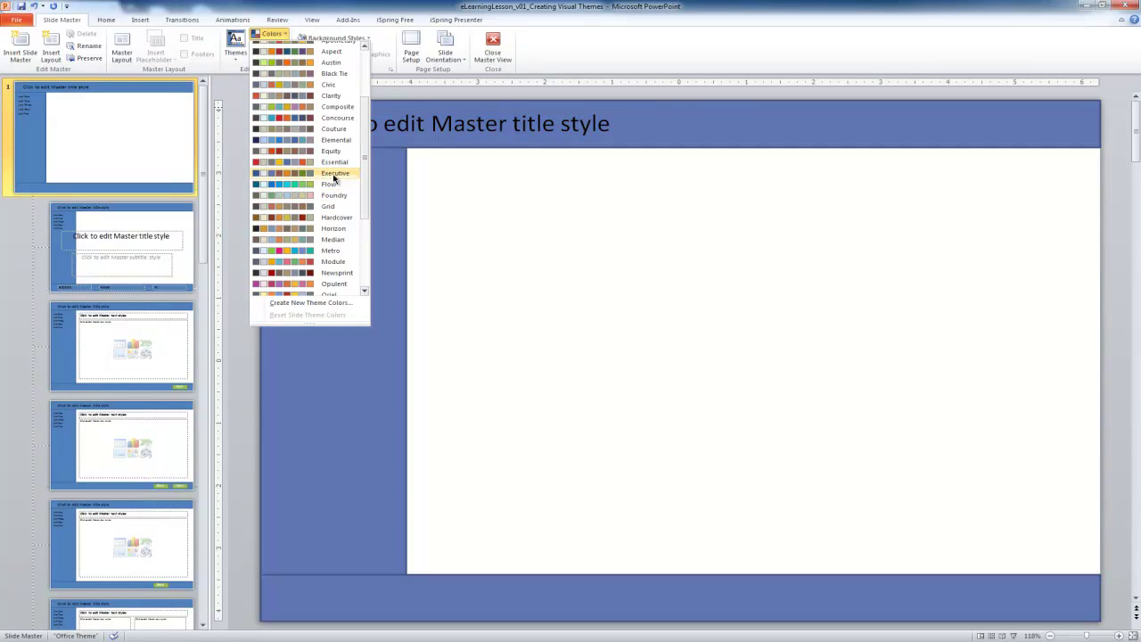
pyautogui.click(308, 186)
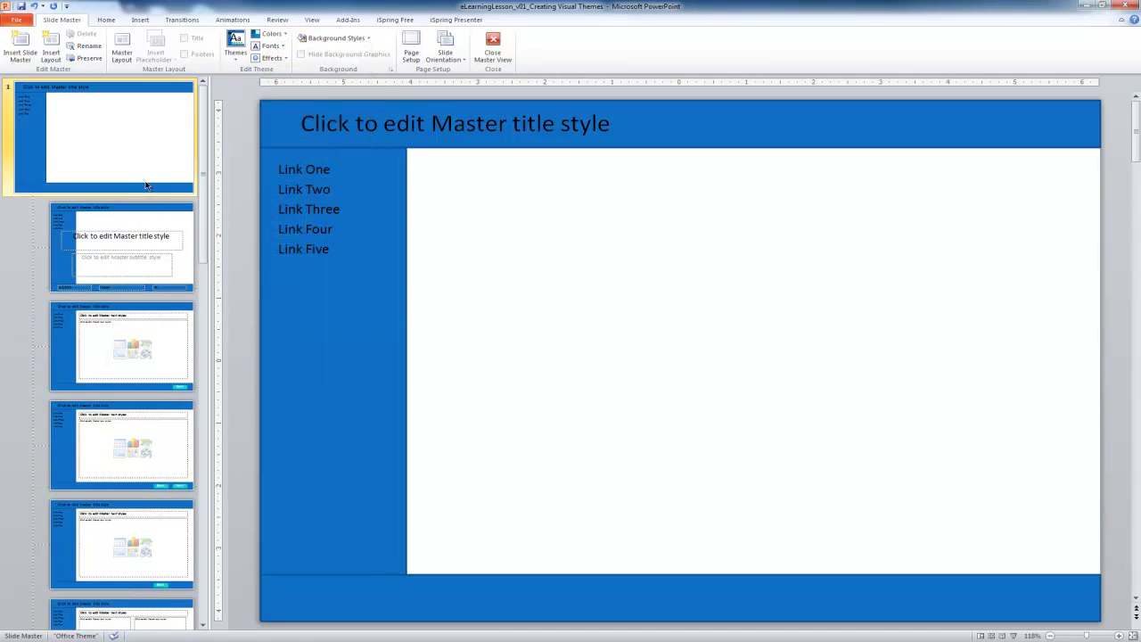
# Step: Examine the settings for creating new theme colours, including text, accent and hyperlink colours, and close them without saving
pyautogui.click(278, 37)
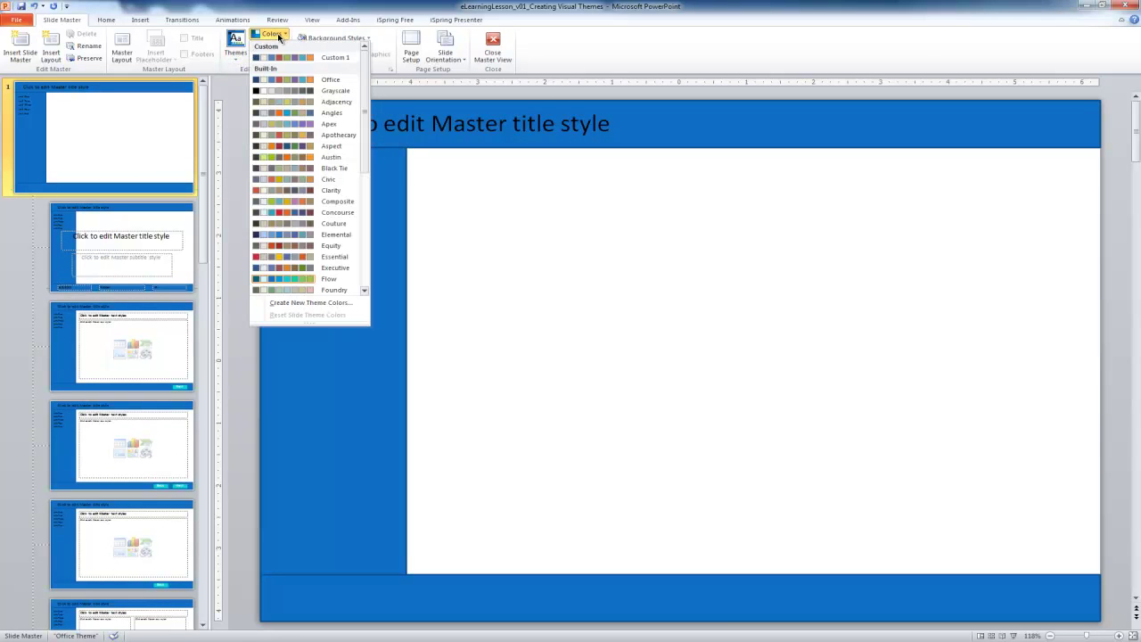
pyautogui.scroll(-5, 363, 205)
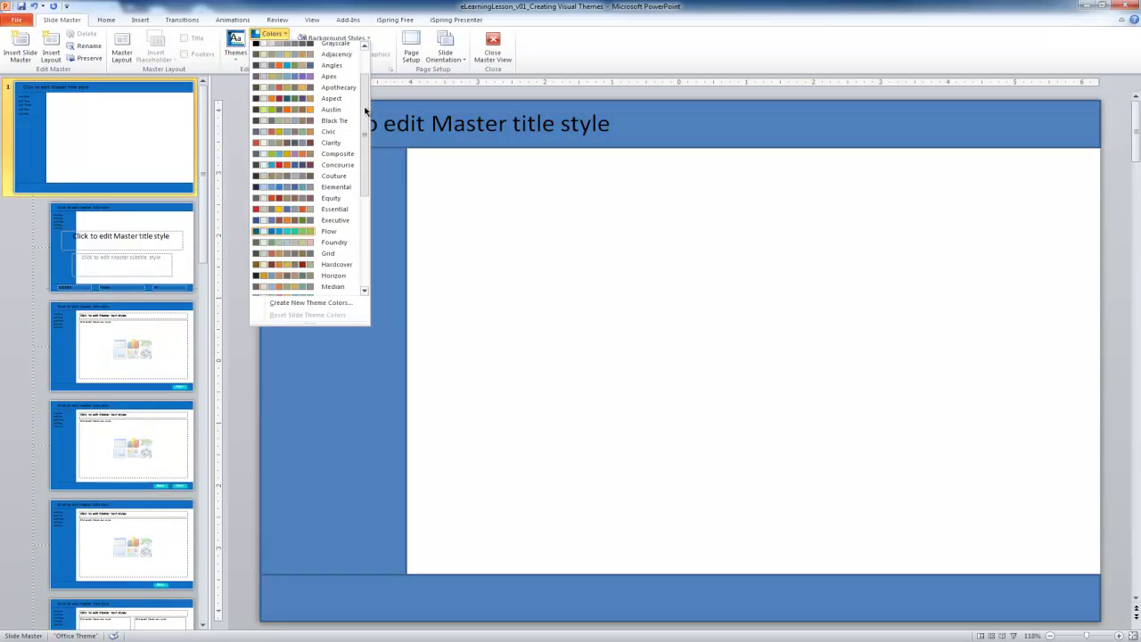
pyautogui.click(330, 304)
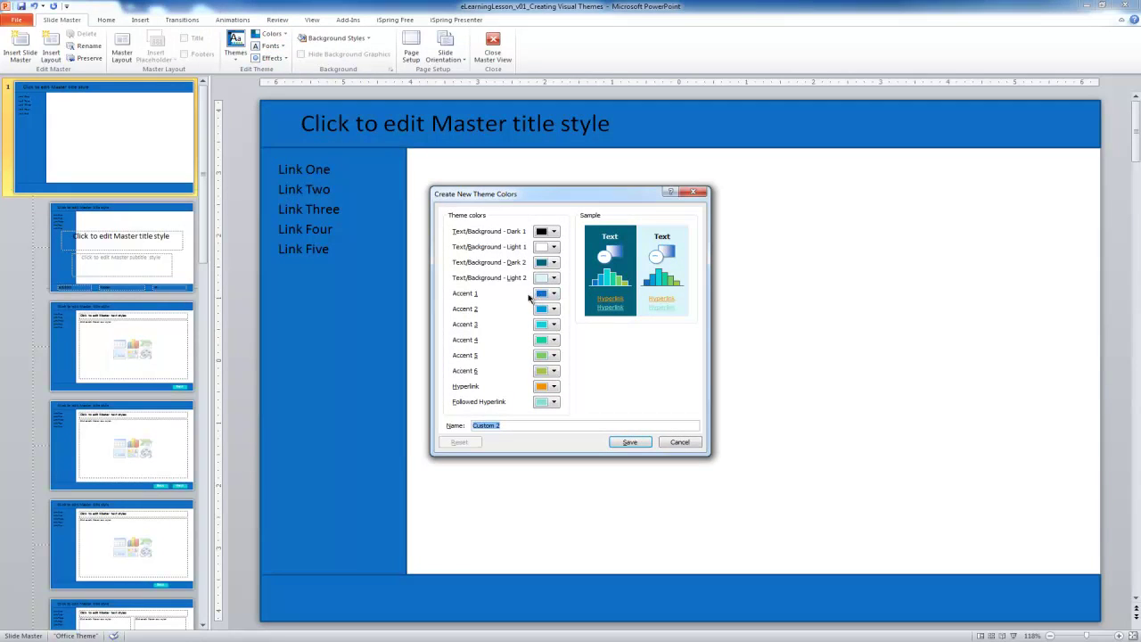
pyautogui.click(669, 443)
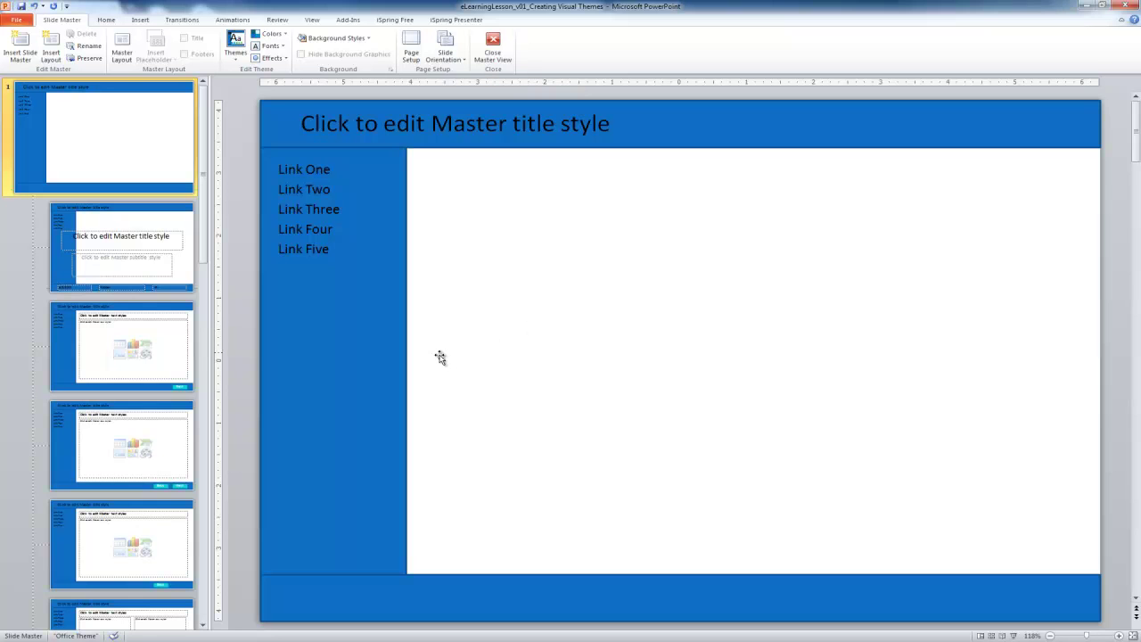
# Step: Apply the Aspect theme fonts, with Verdana for headings and body, to the slide master
pyautogui.click(268, 47)
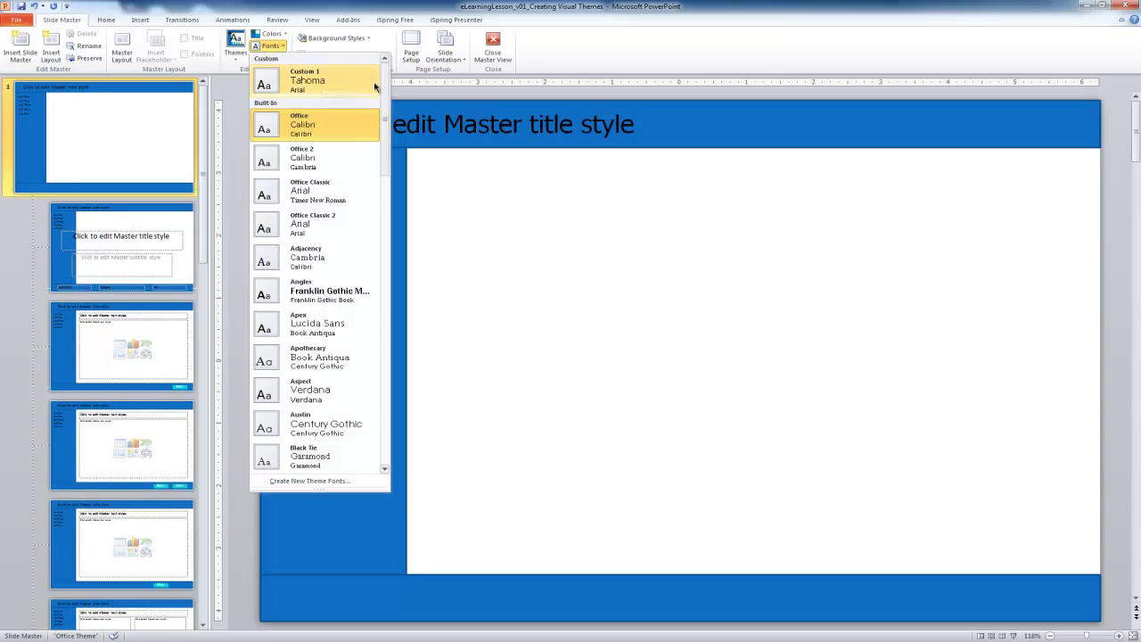
pyautogui.moveTo(385, 82); pyautogui.dragTo(385, 90)
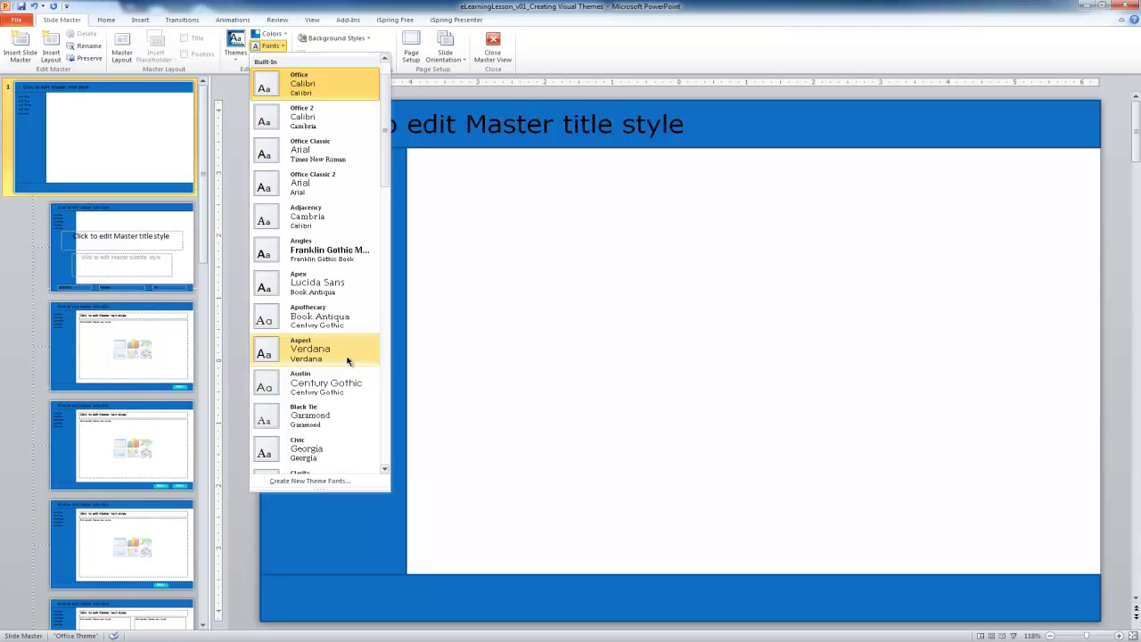
pyautogui.click(328, 364)
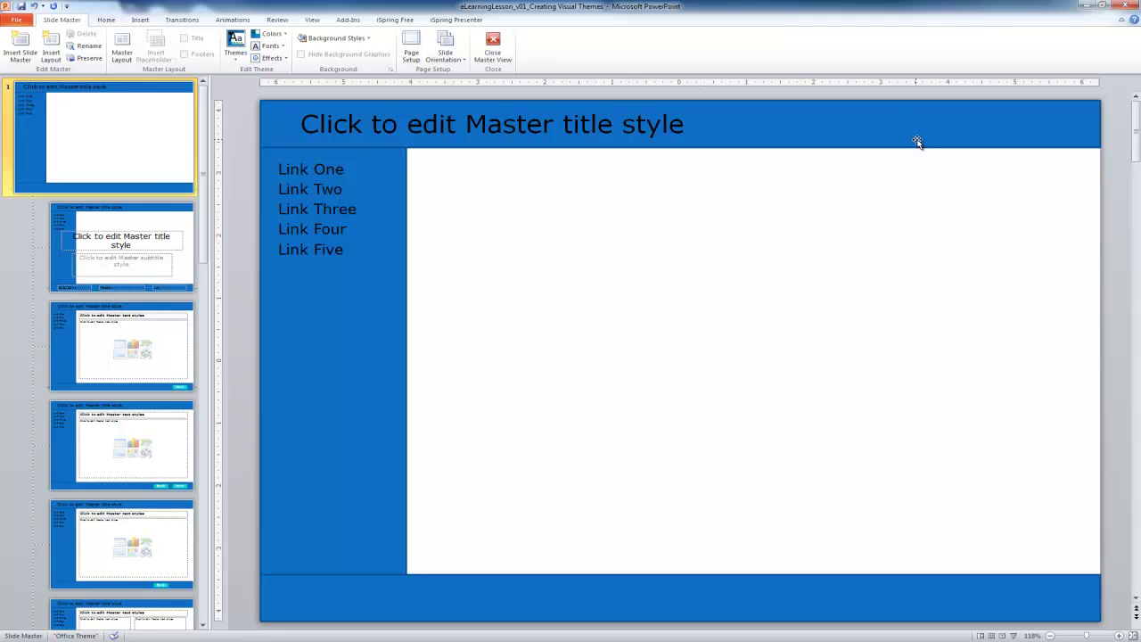
# Step: Set the font colour of the slide master's title placeholder to white
pyautogui.click(662, 117)
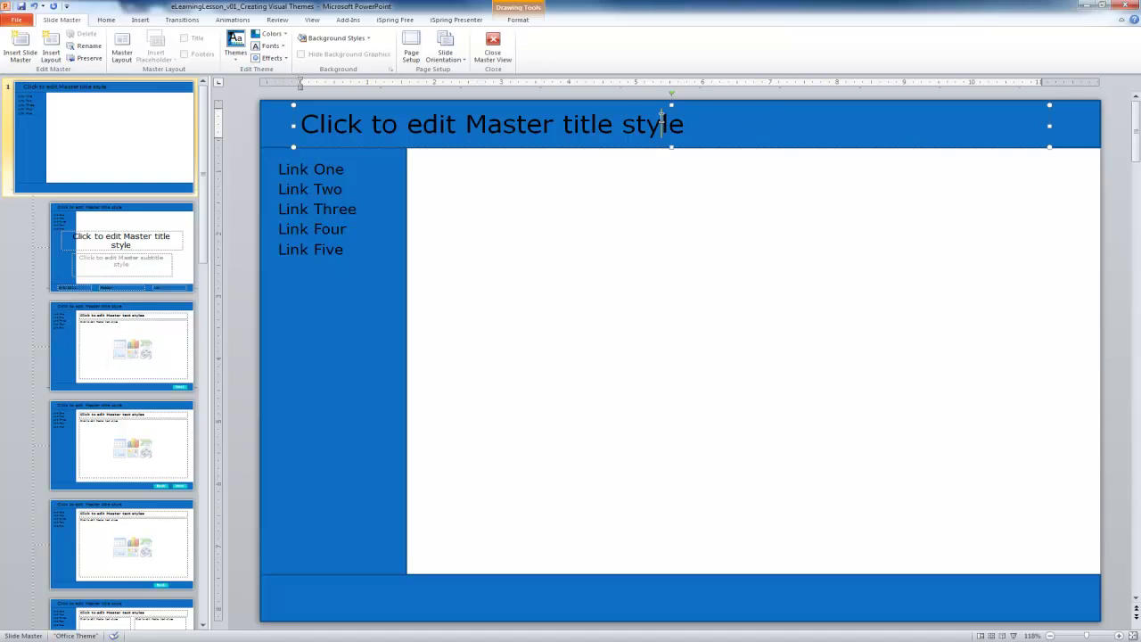
pyautogui.click(586, 105)
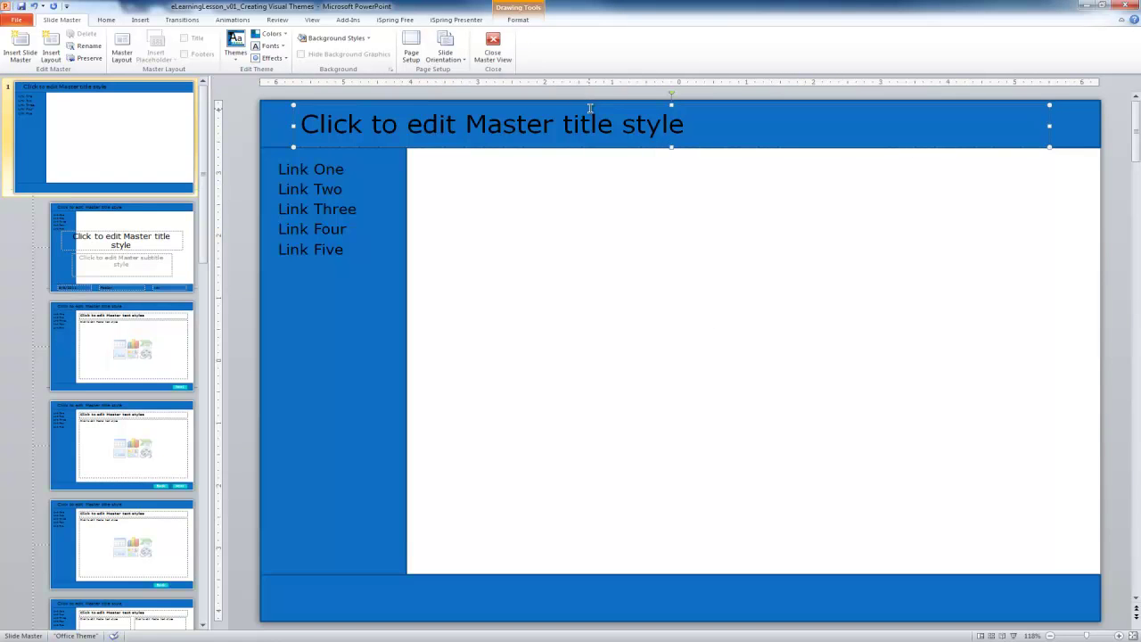
pyautogui.click(106, 20)
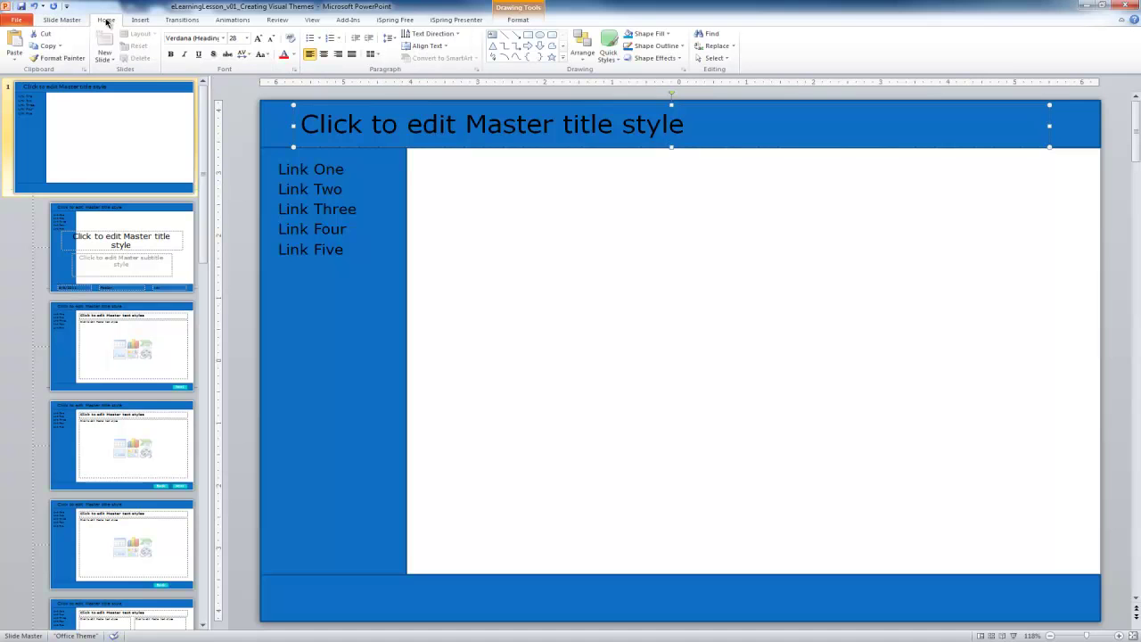
pyautogui.click(269, 56)
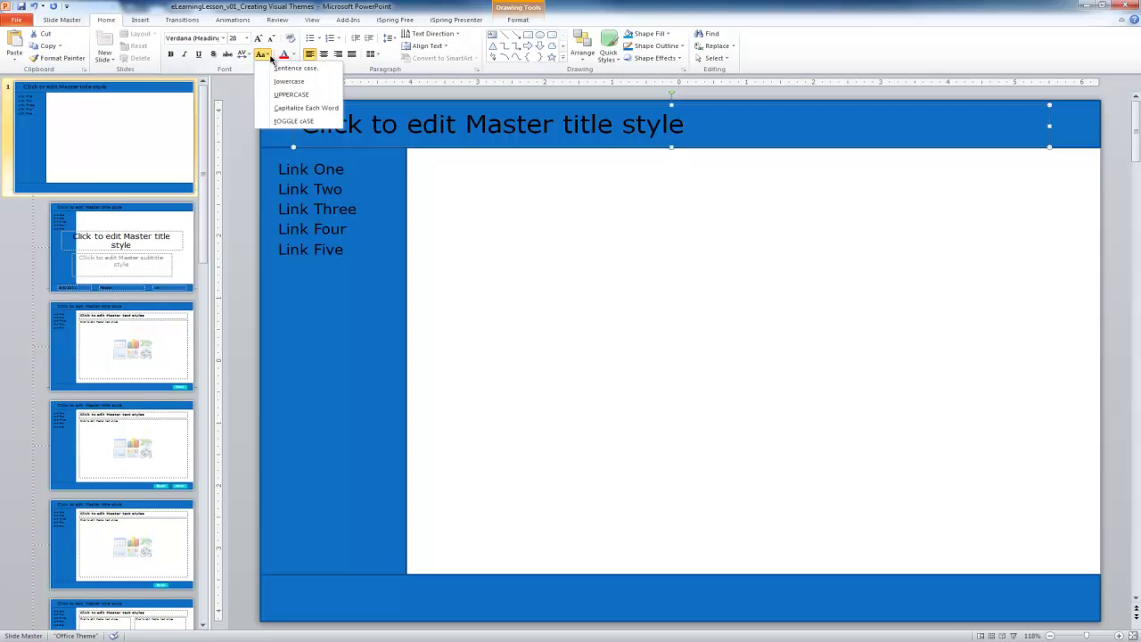
pyautogui.click(269, 57)
pyautogui.click(294, 55)
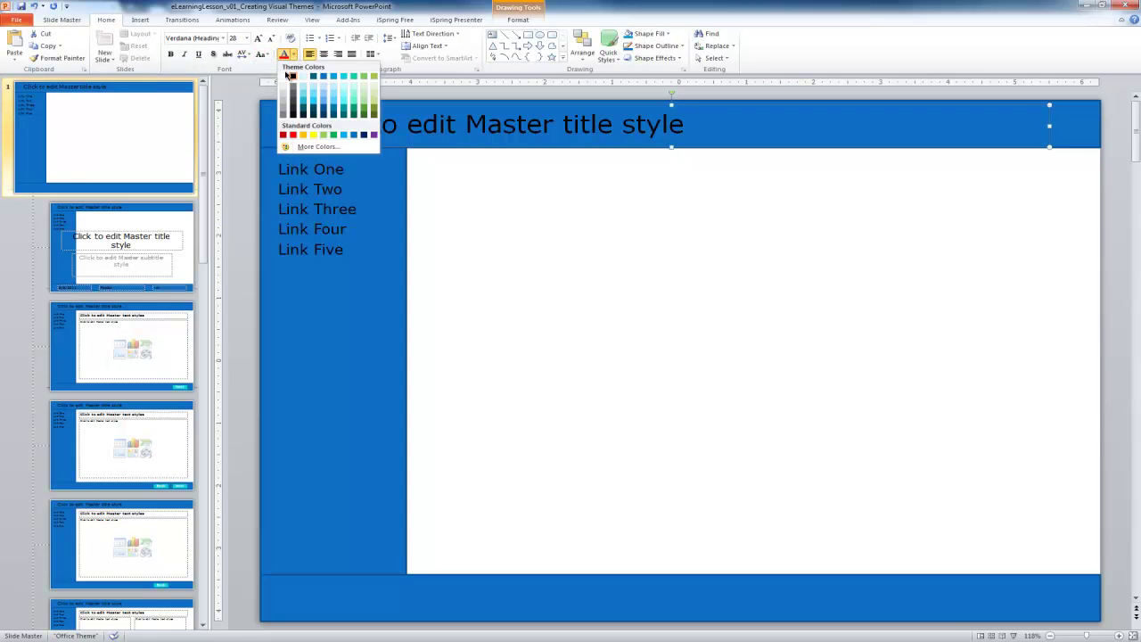
pyautogui.click(286, 77)
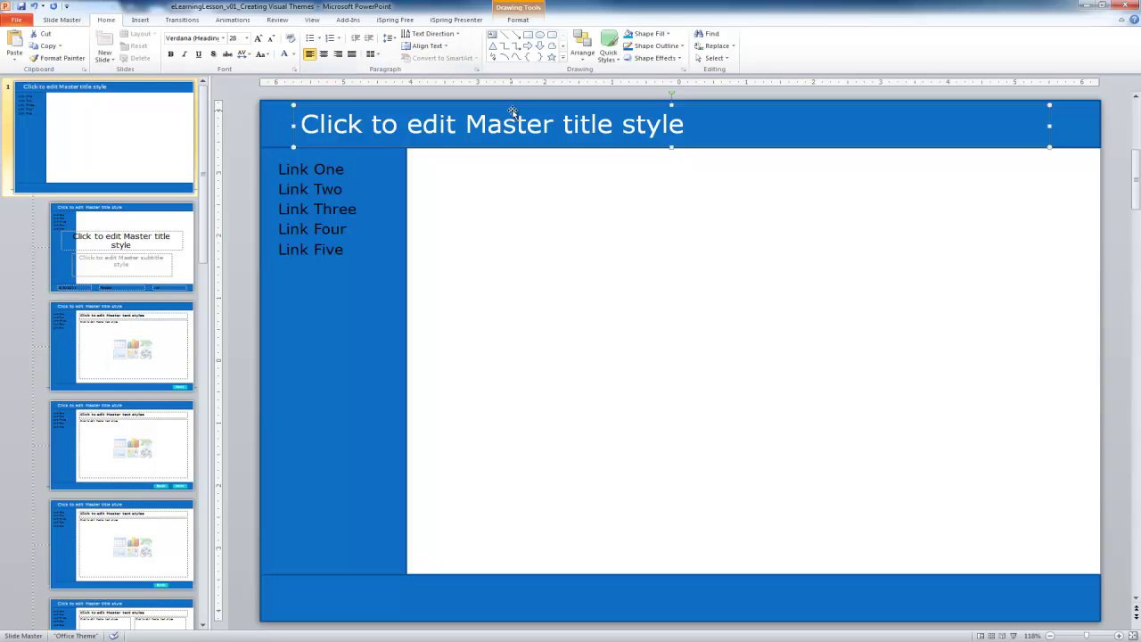
# Step: Add the first outer shadow text effect to the master title
pyautogui.click(513, 19)
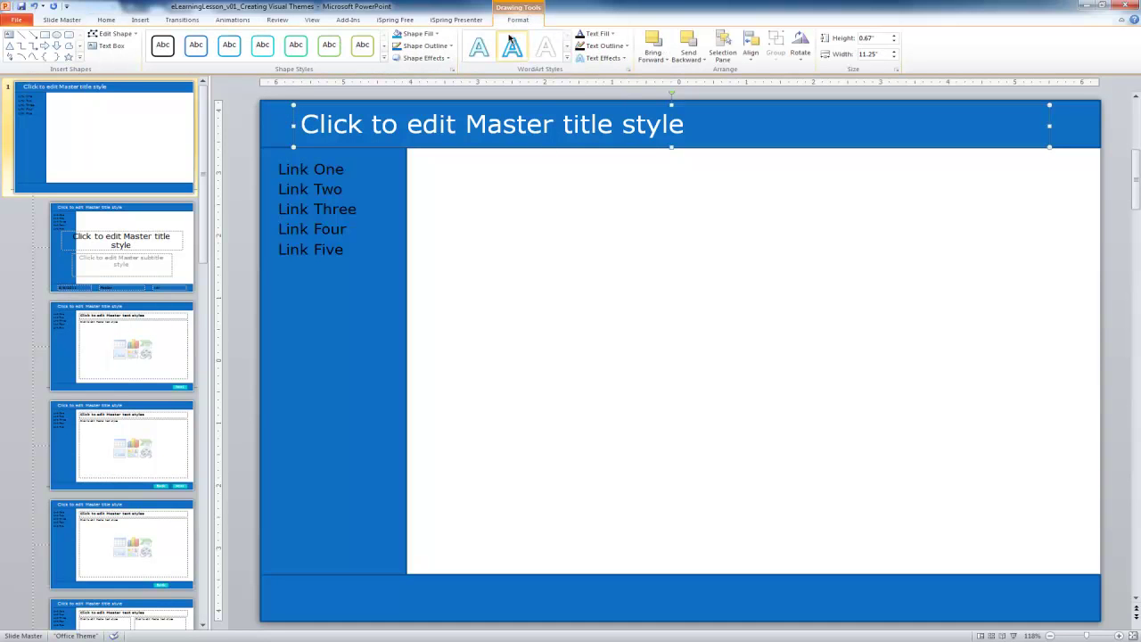
pyautogui.click(618, 60)
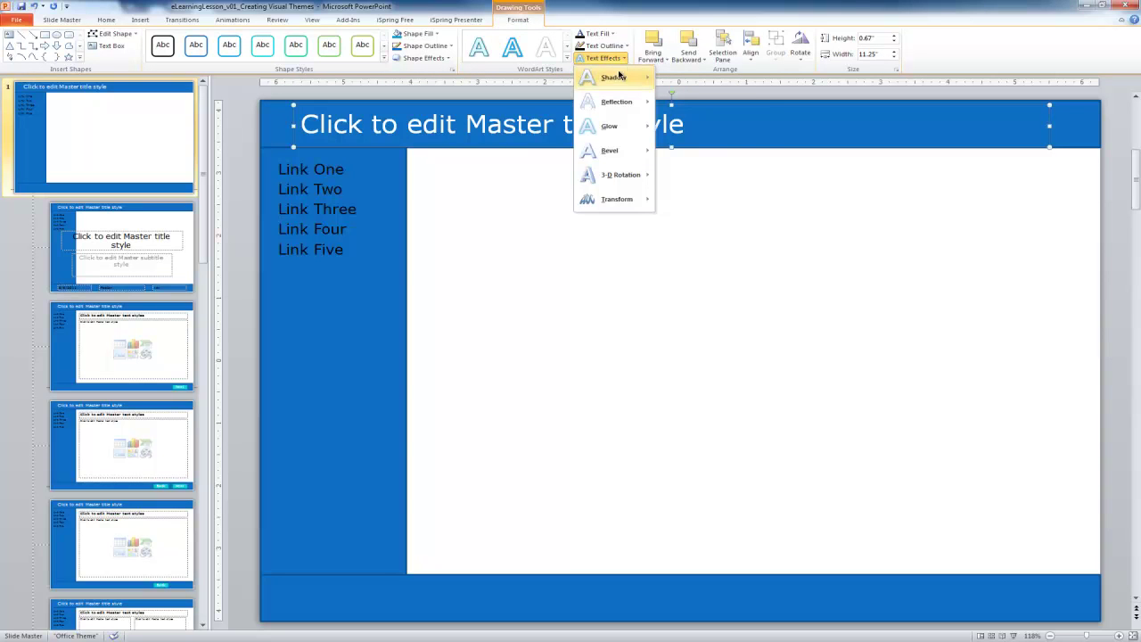
pyautogui.moveTo(621, 78)
pyautogui.click(684, 143)
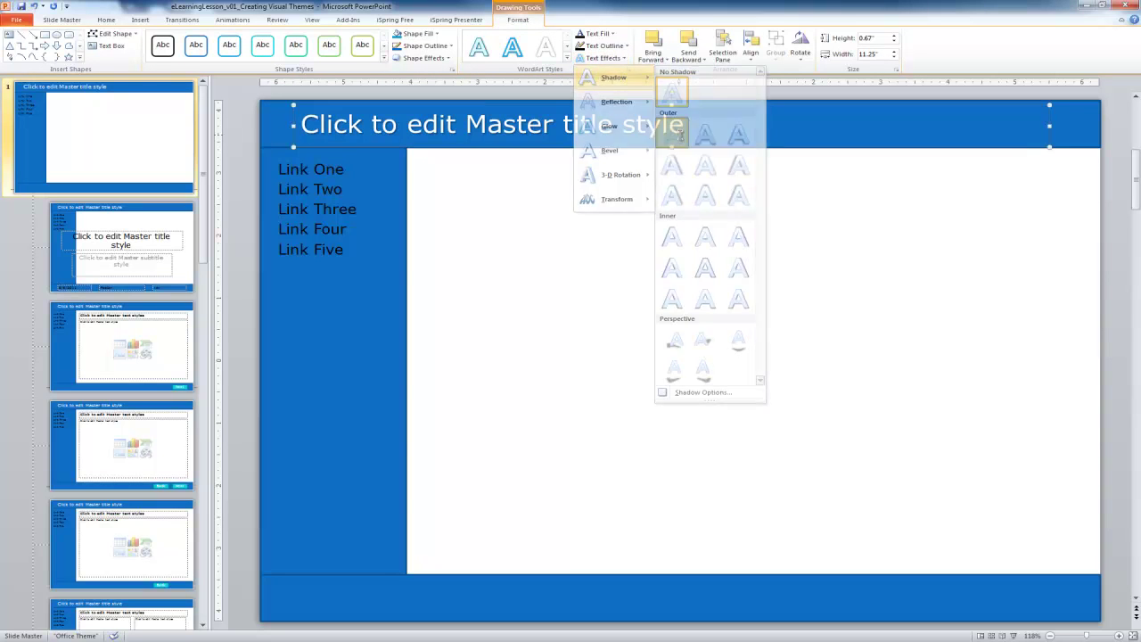
pyautogui.click(522, 214)
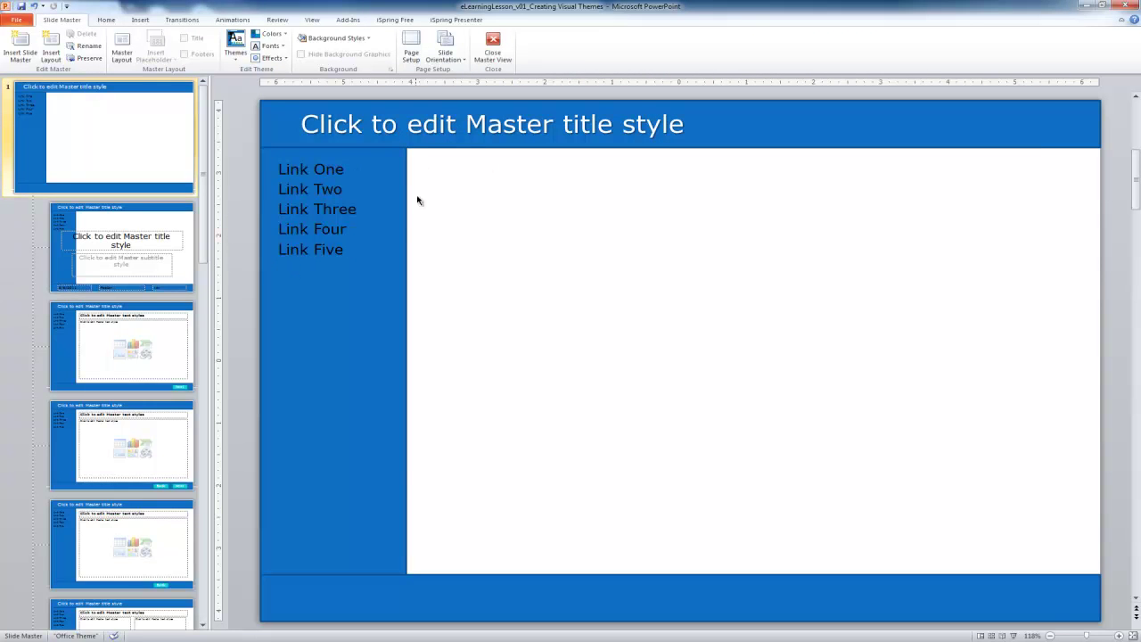
# Step: Fill the text of the five sidebar links, Link One to Link Five, with the lightest blue theme tint
pyautogui.moveTo(339, 252); pyautogui.dragTo(276, 157)
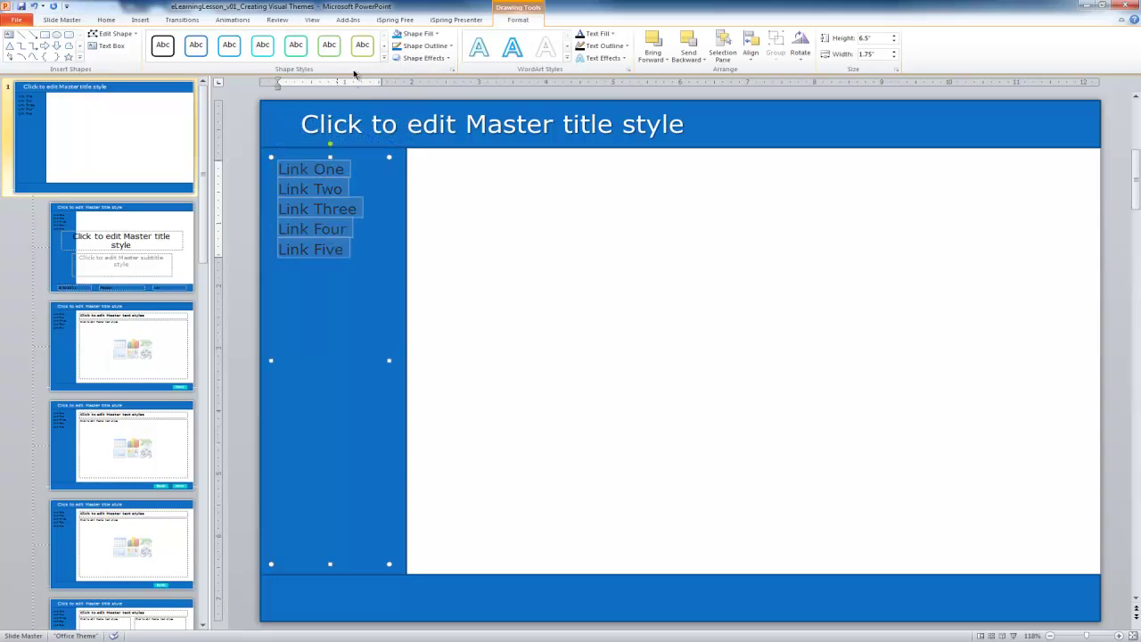
pyautogui.click(604, 34)
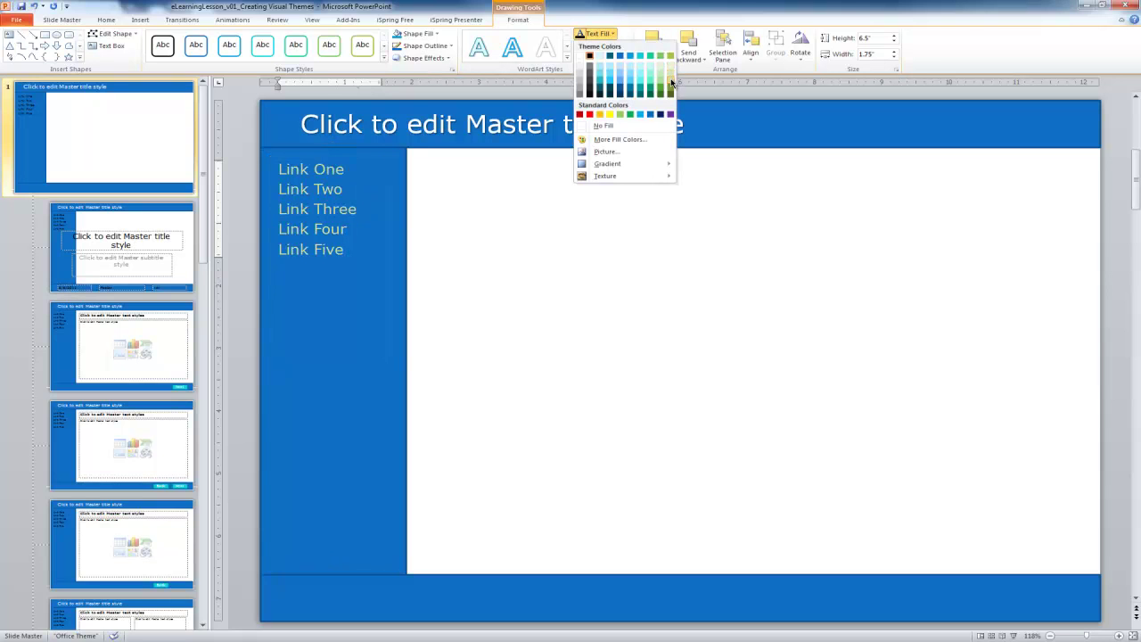
pyautogui.click(622, 67)
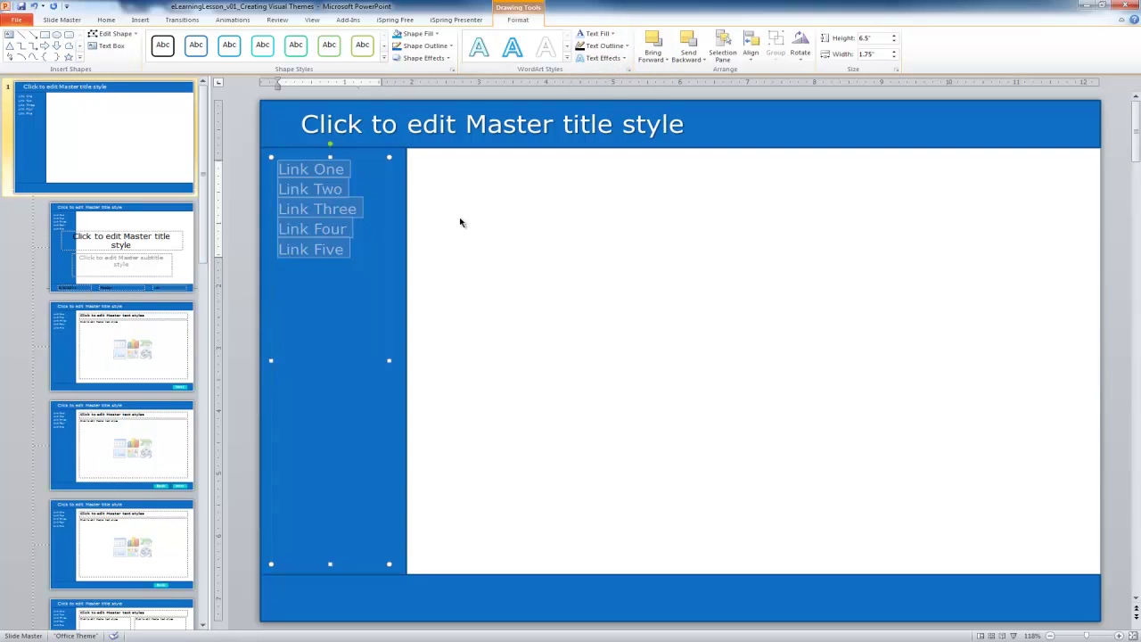
pyautogui.click(436, 221)
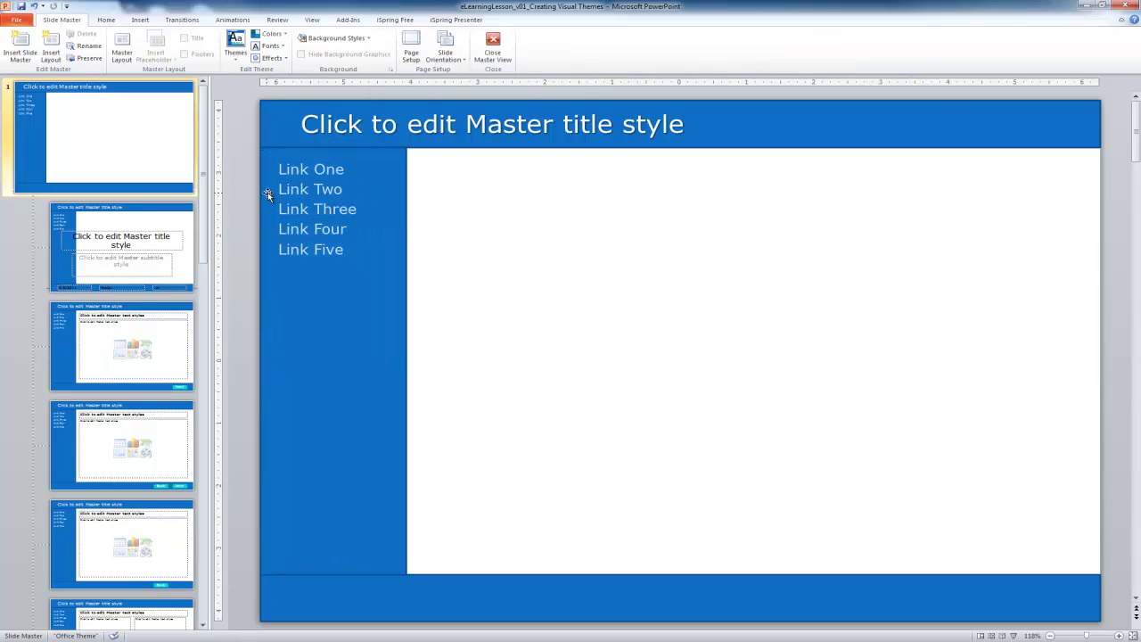
# Step: Apply a bright blue gradient preset shape style to the header bar behind the master title
pyautogui.click(940, 105)
pyautogui.click(1058, 115)
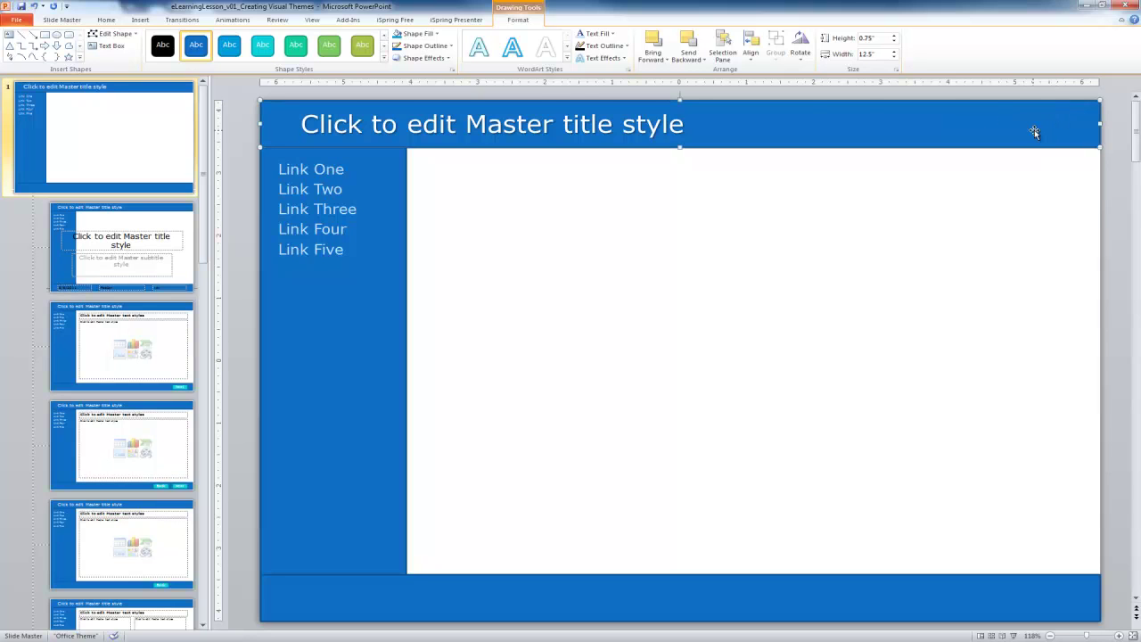
pyautogui.click(385, 57)
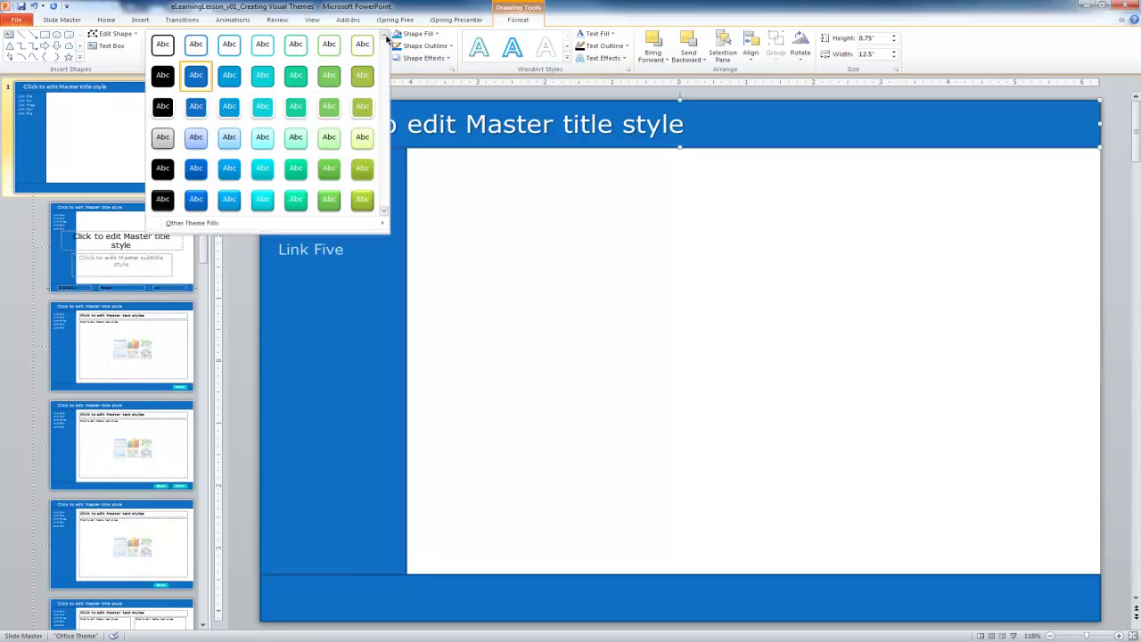
pyautogui.click(397, 67)
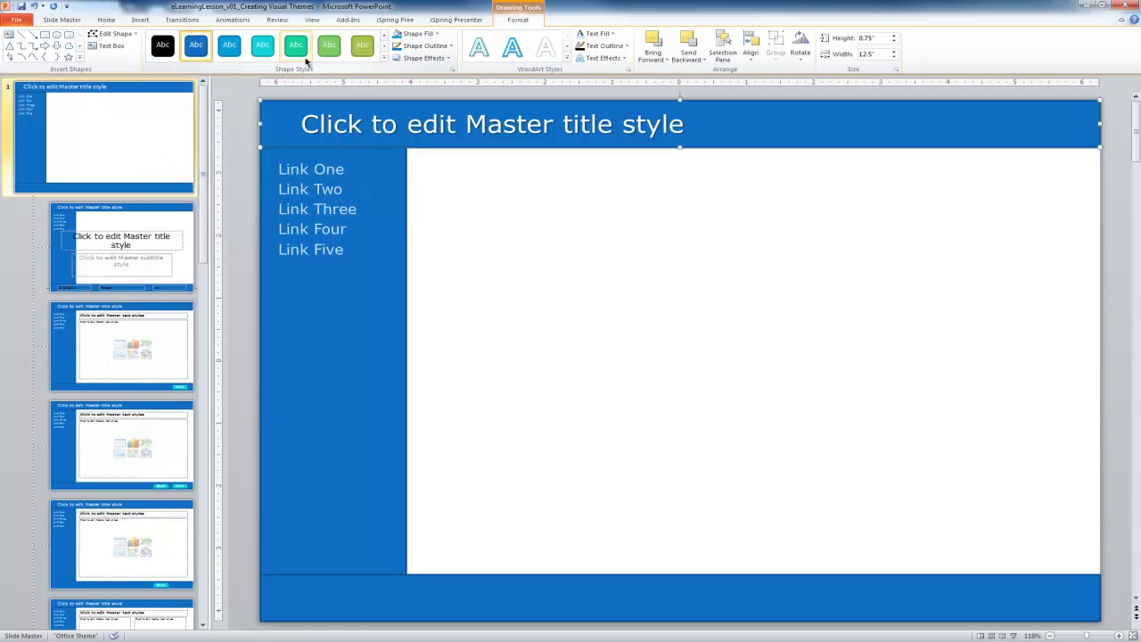
pyautogui.click(384, 59)
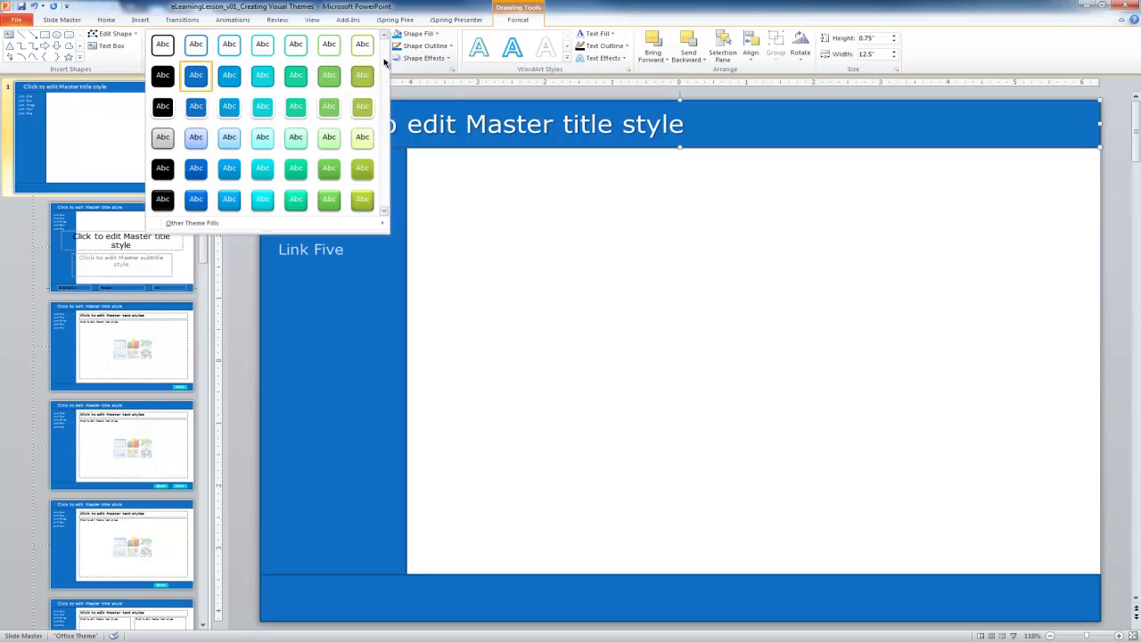
pyautogui.click(233, 168)
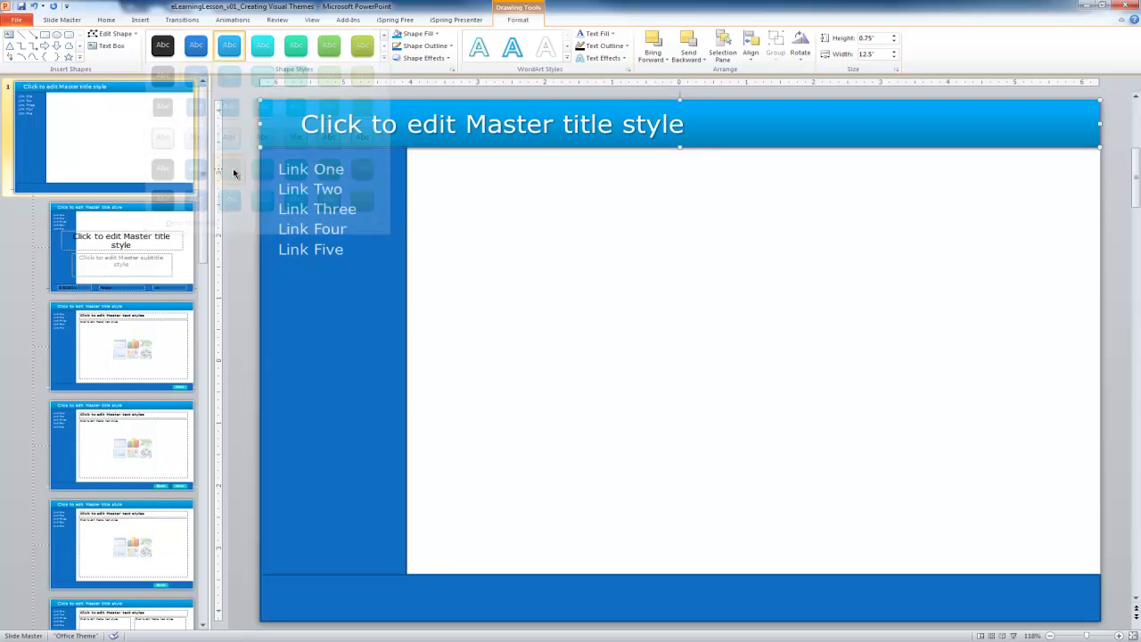
# Step: Apply the header's bright blue gradient shape style to the footer bar and enter "z" as its text
pyautogui.click(898, 590)
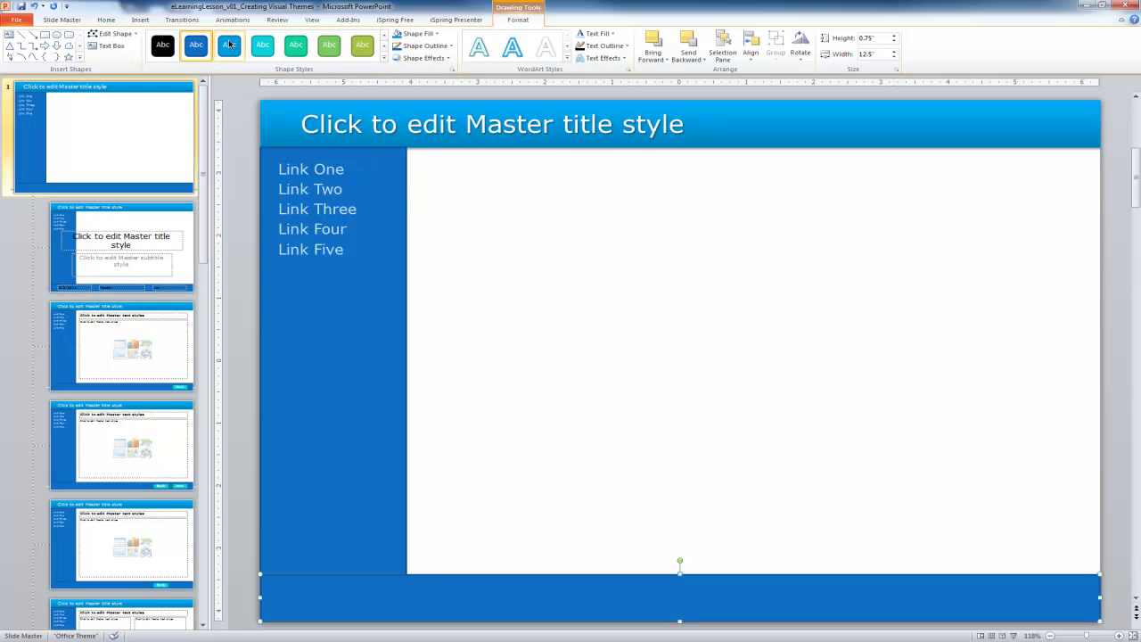
pyautogui.click(384, 57)
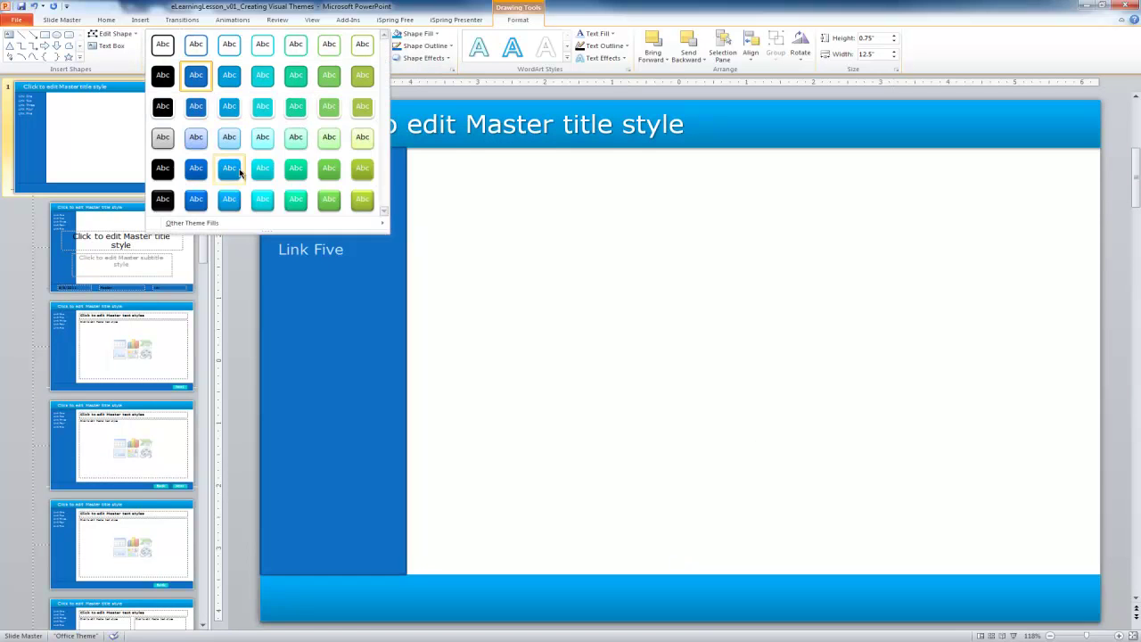
pyautogui.click(239, 172)
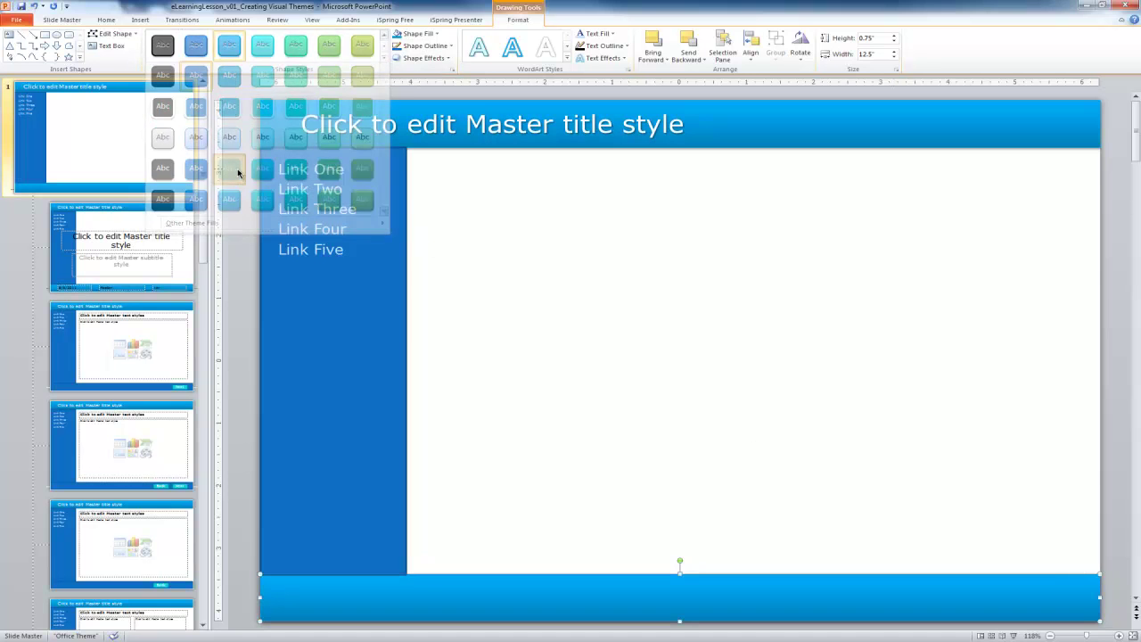
pyautogui.write('z')
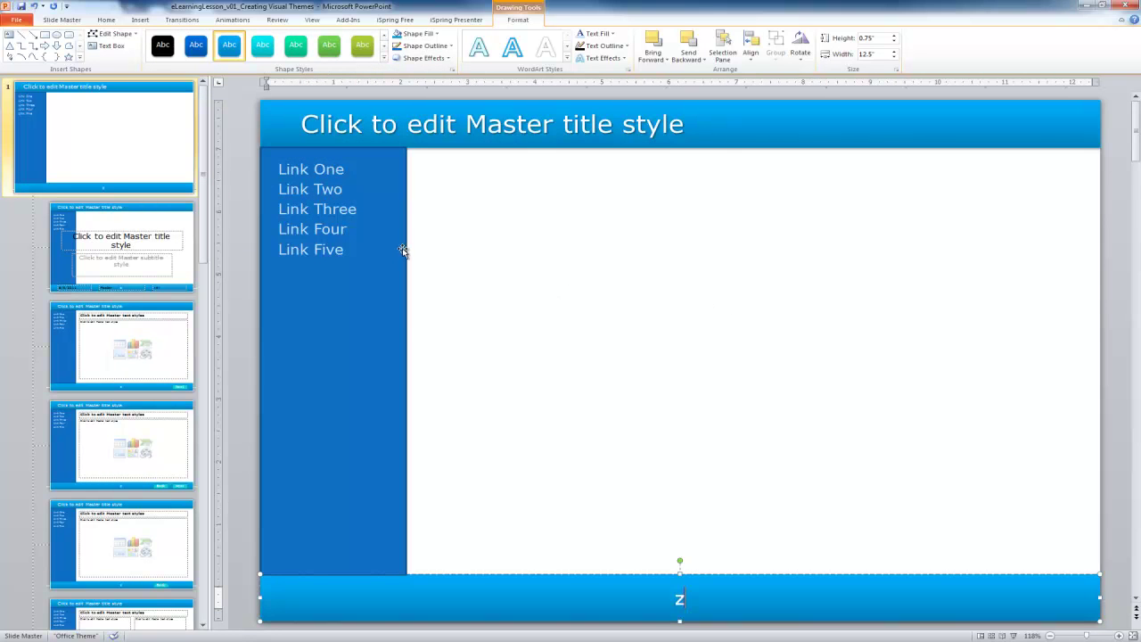
pyautogui.click(477, 244)
# Step: Fill the sidebar rectangle behind the links with the lightest grey theme colour and remove its outline
pyautogui.click(401, 244)
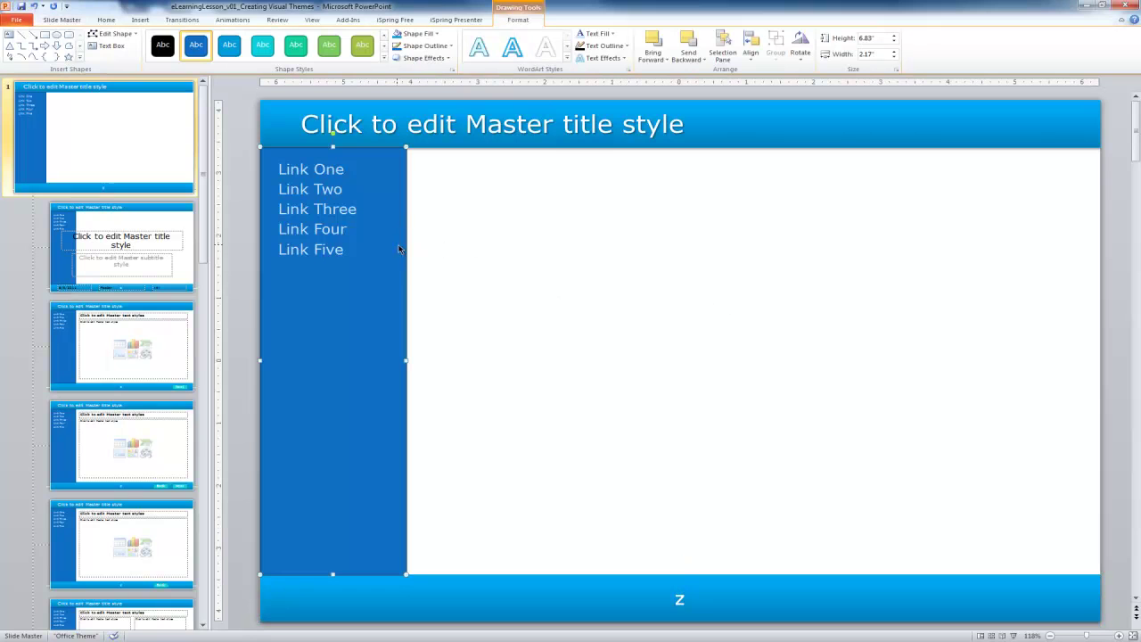
pyautogui.click(384, 57)
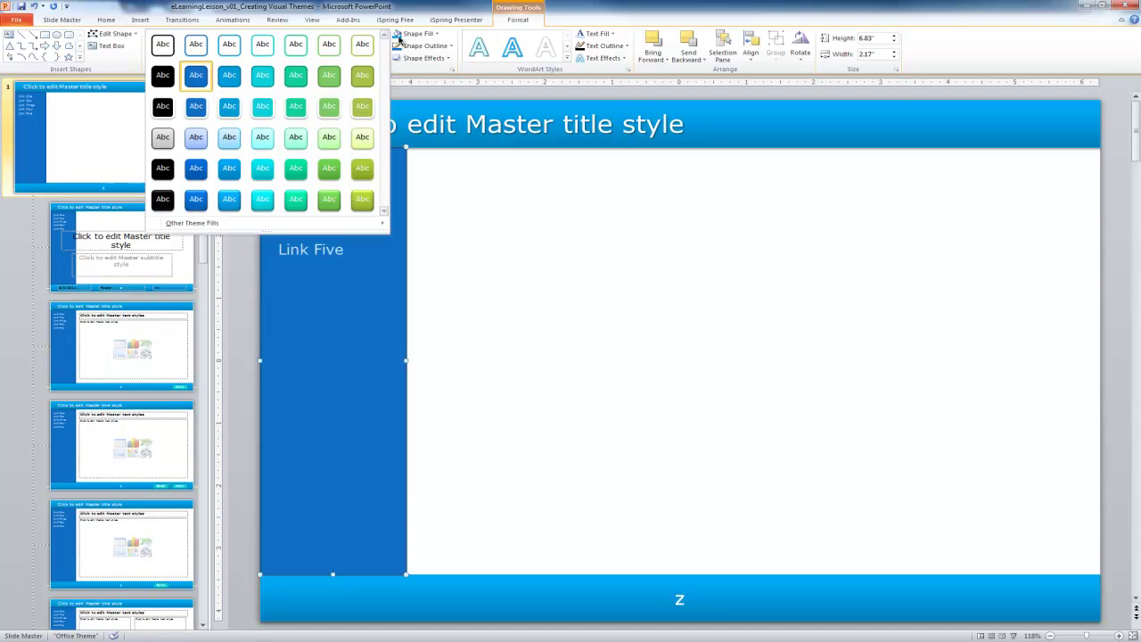
pyautogui.click(528, 18)
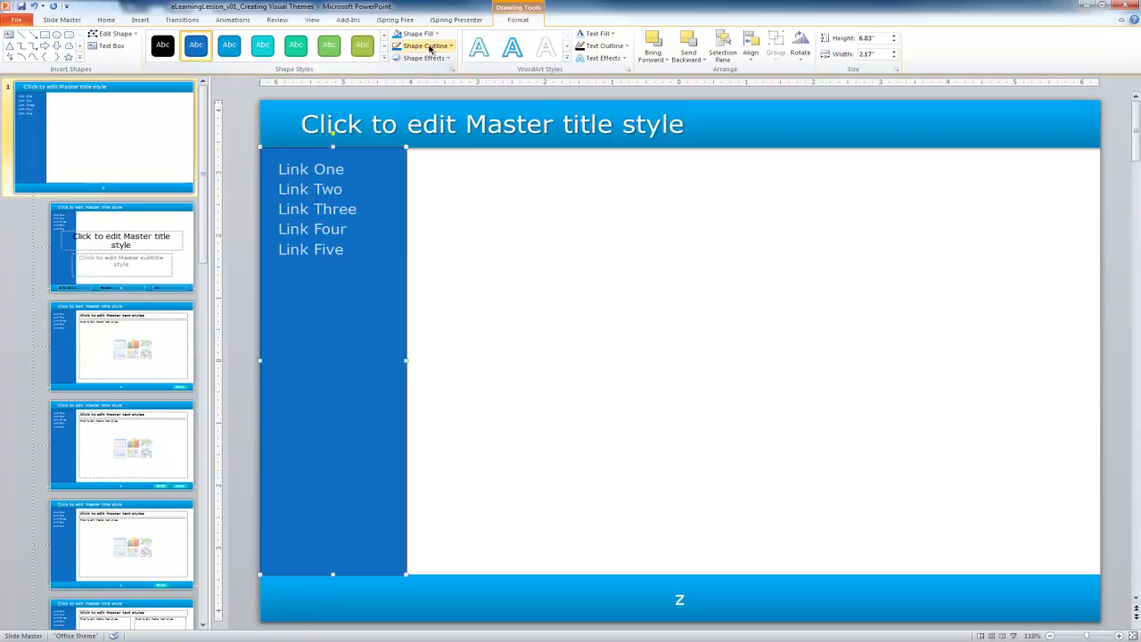
pyautogui.click(430, 36)
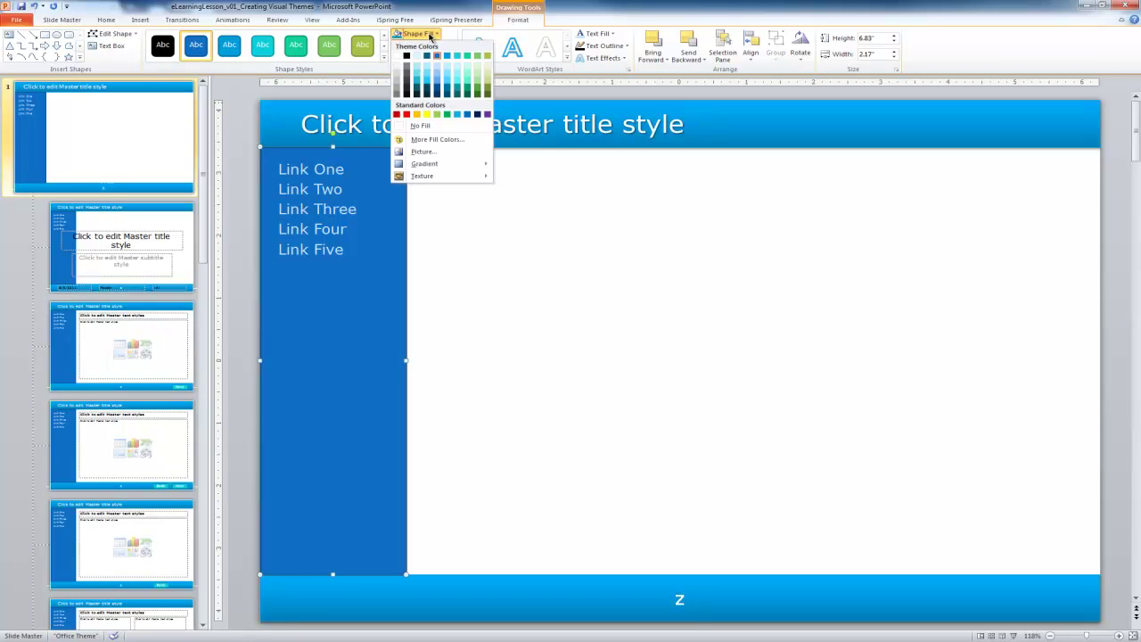
pyautogui.click(397, 67)
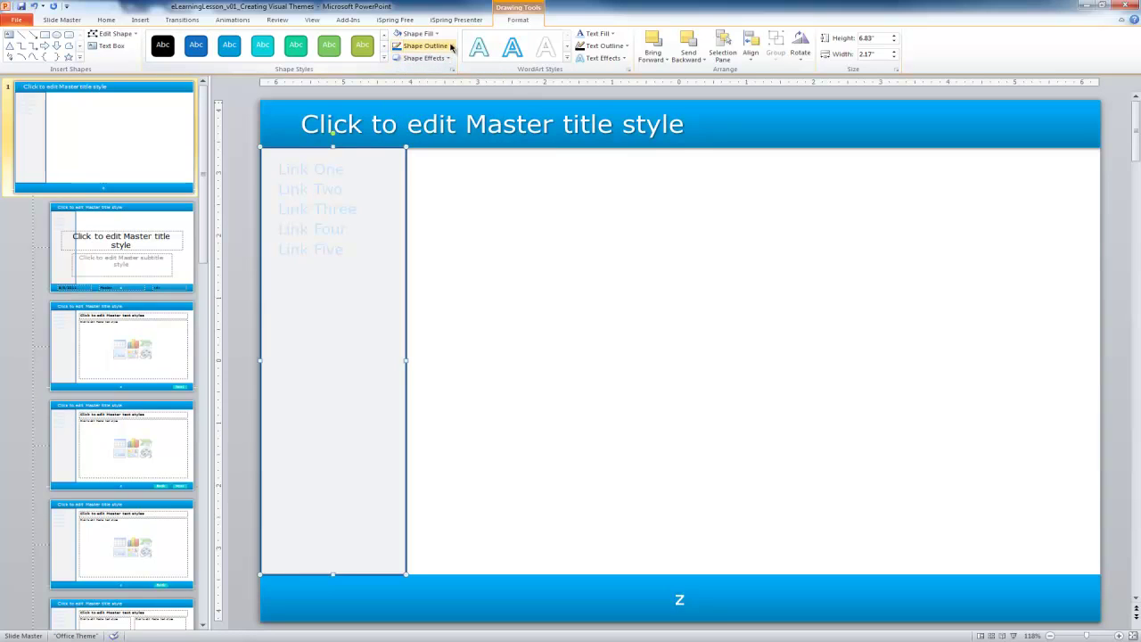
pyautogui.click(450, 46)
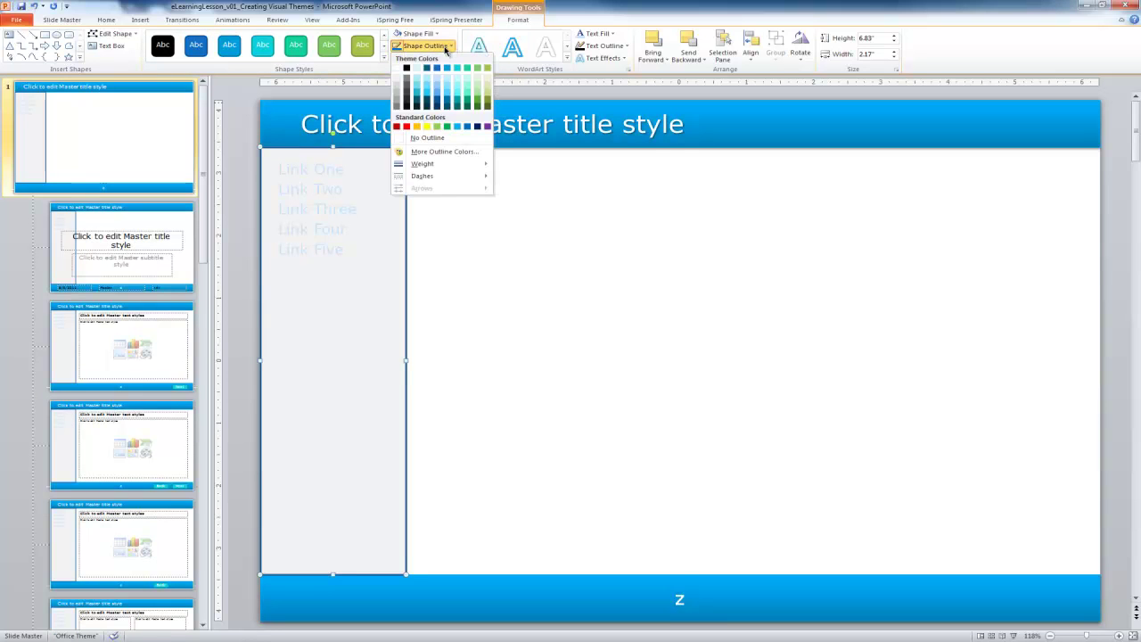
pyautogui.click(419, 138)
pyautogui.click(467, 210)
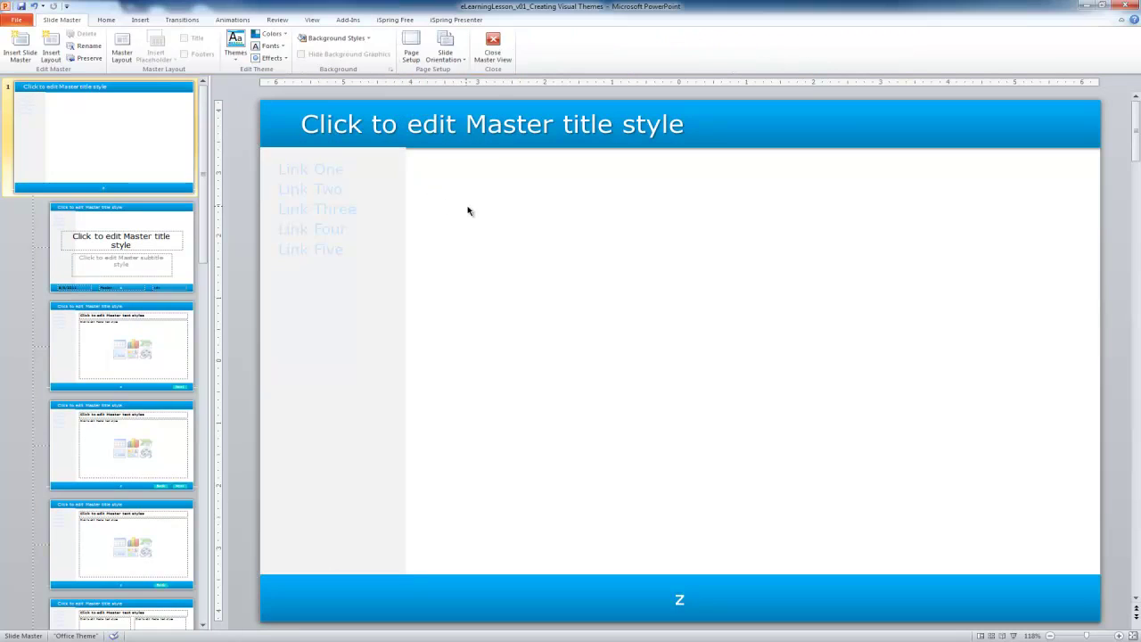
# Step: Send the grey sidebar rectangle to the back, behind the header and footer bars
pyautogui.click(400, 223)
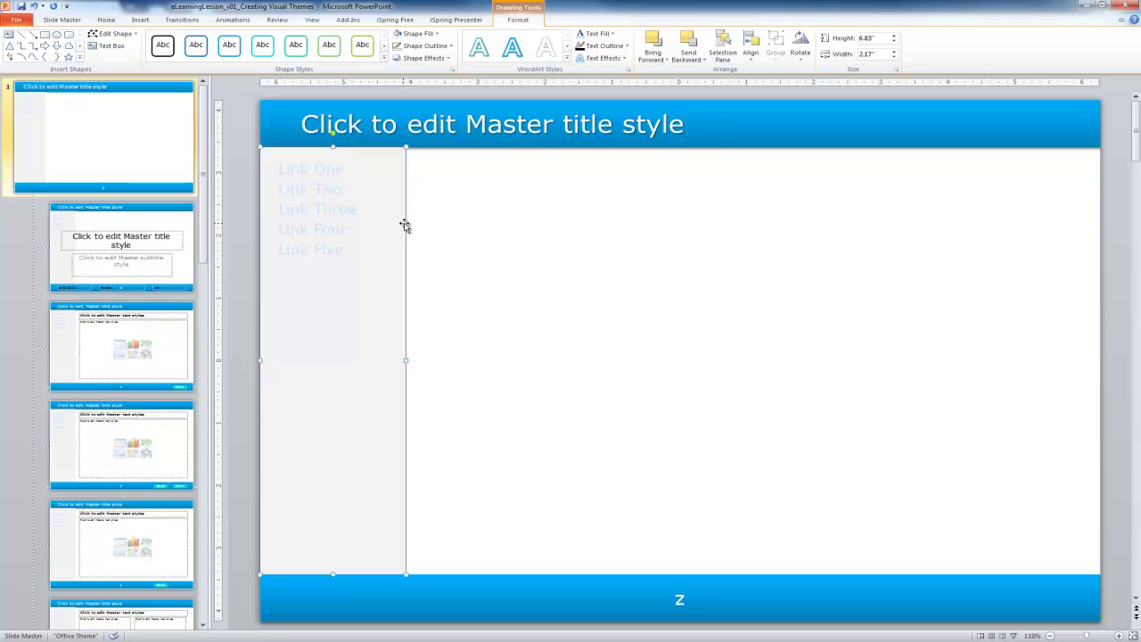
pyautogui.click(751, 44)
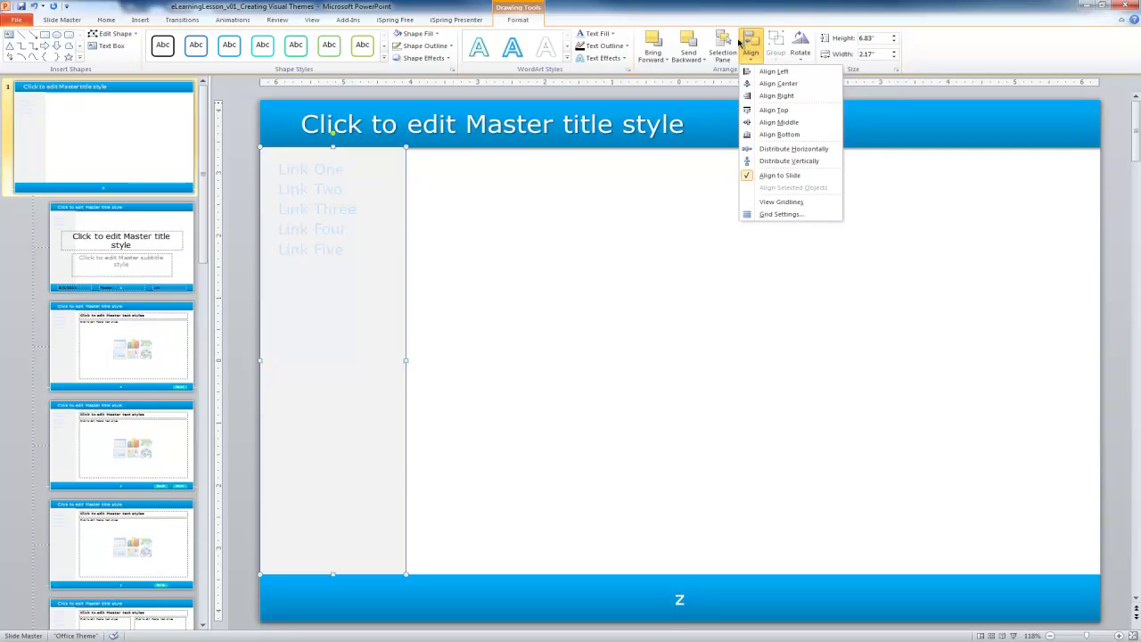
pyautogui.click(700, 44)
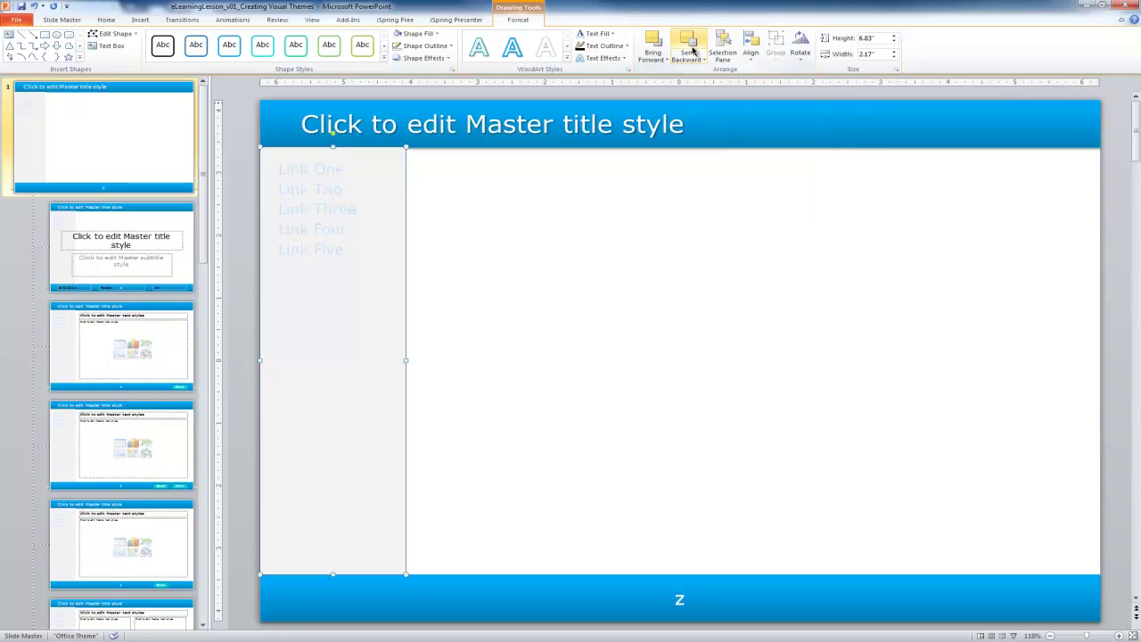
pyautogui.click(696, 59)
pyautogui.click(710, 83)
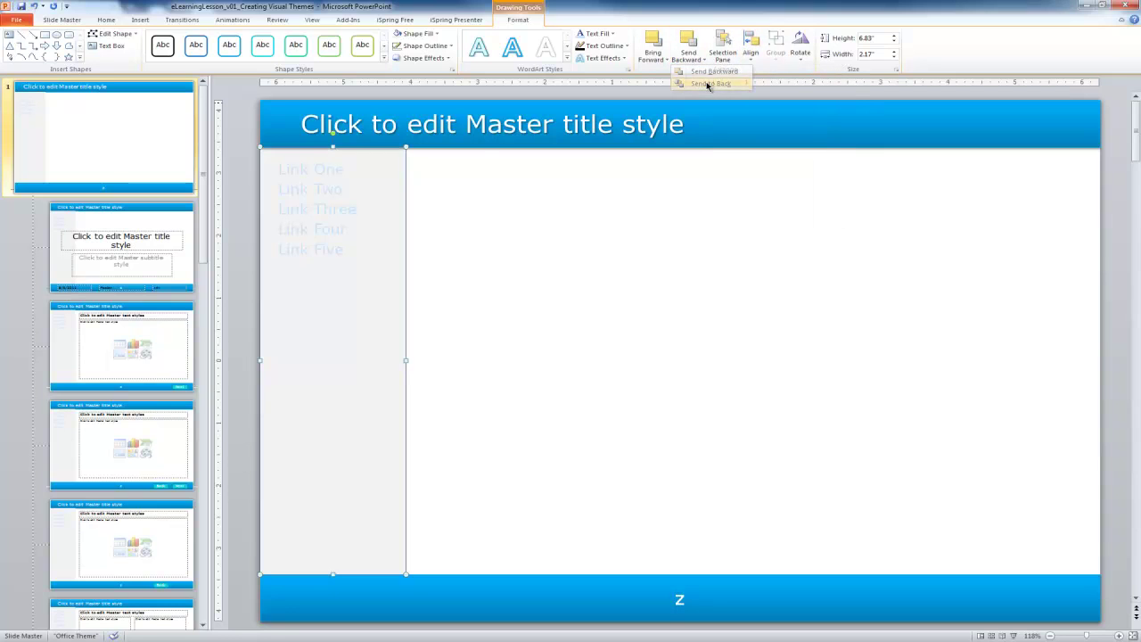
pyautogui.click(577, 340)
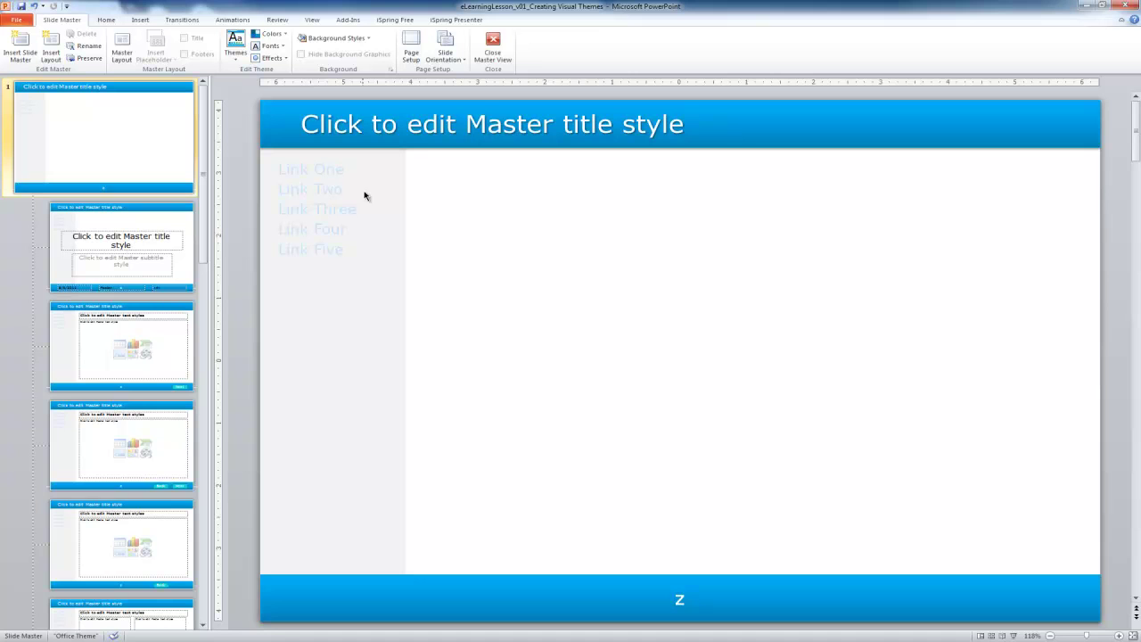
# Step: Recolour the text of all five sidebar links with a dark blue theme colour
pyautogui.click(308, 172)
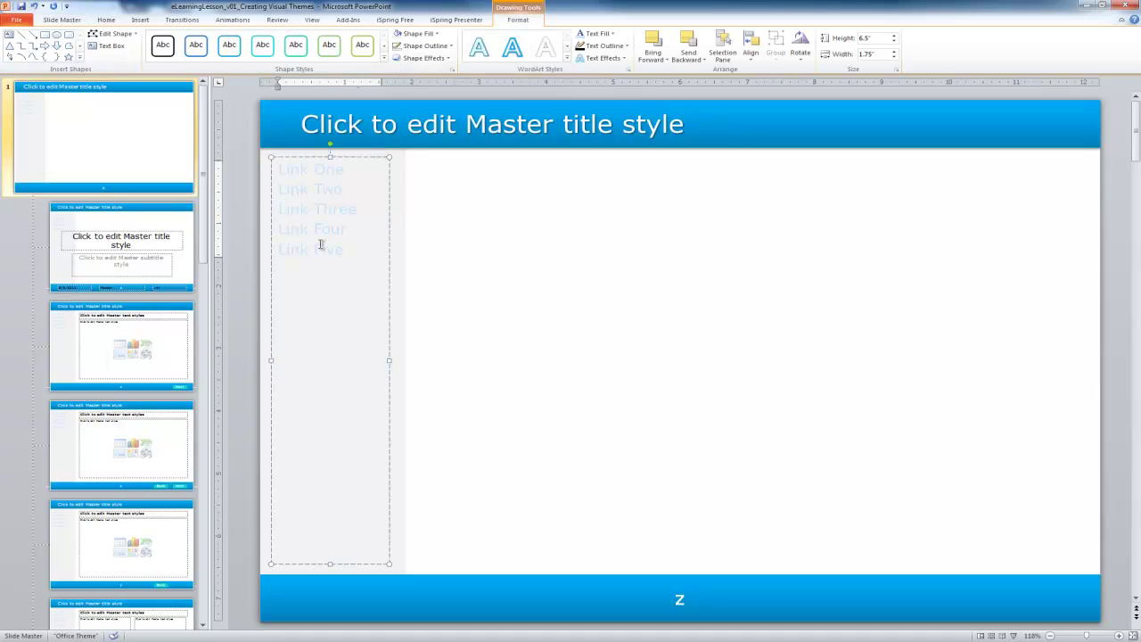
pyautogui.moveTo(345, 249); pyautogui.dragTo(278, 168)
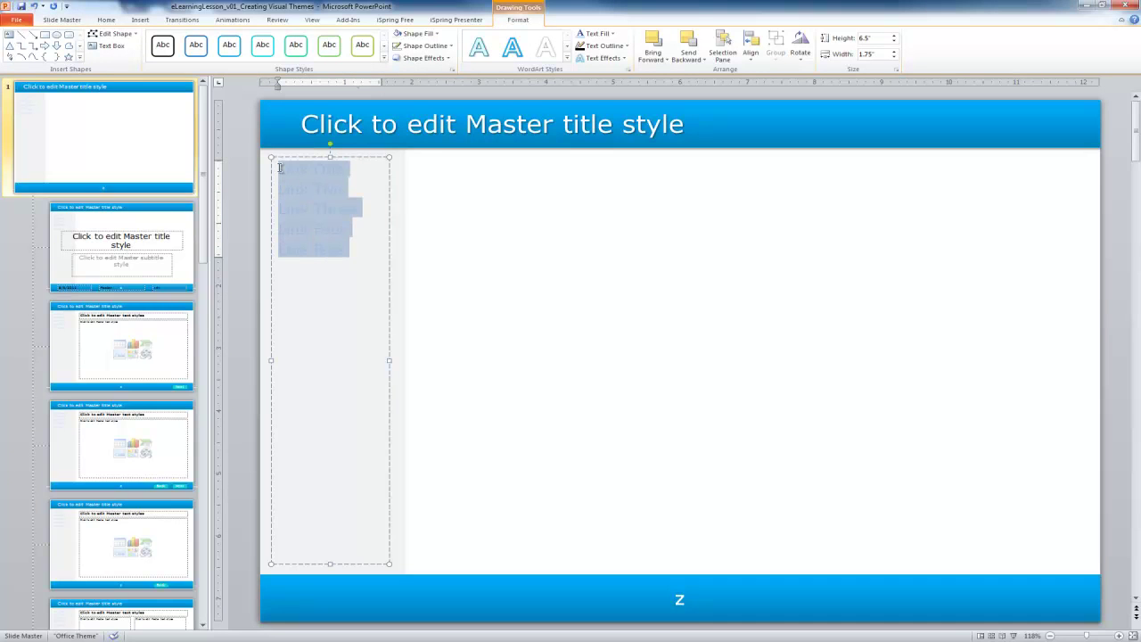
pyautogui.click(615, 37)
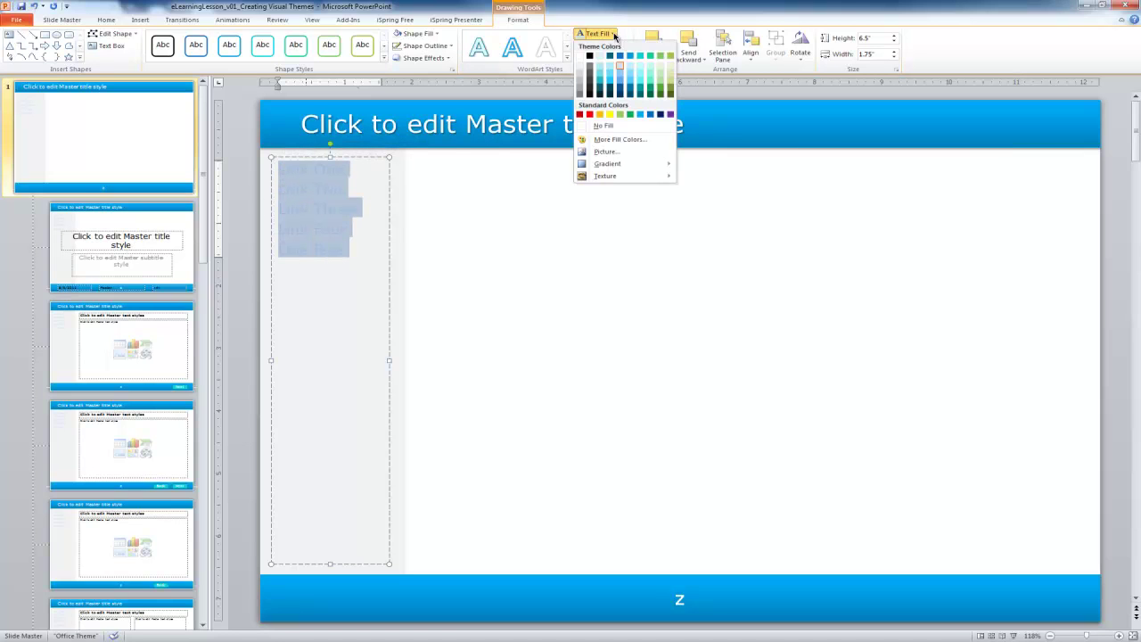
pyautogui.click(630, 89)
pyautogui.click(537, 209)
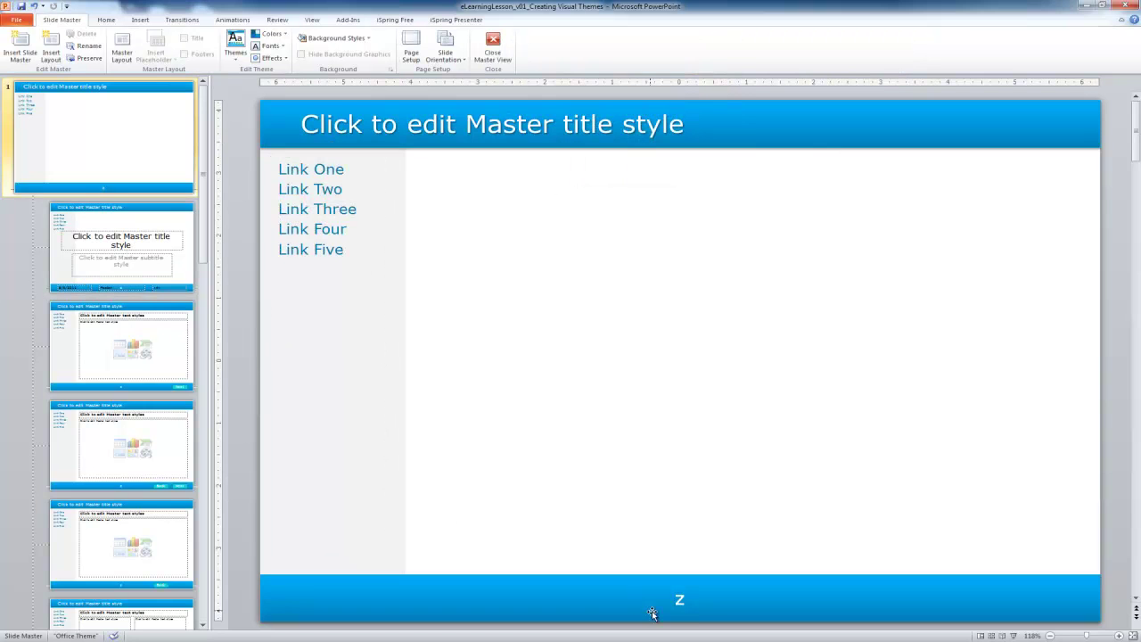
# Step: Delete the stray "z" from the footer bar
pyautogui.click(680, 600)
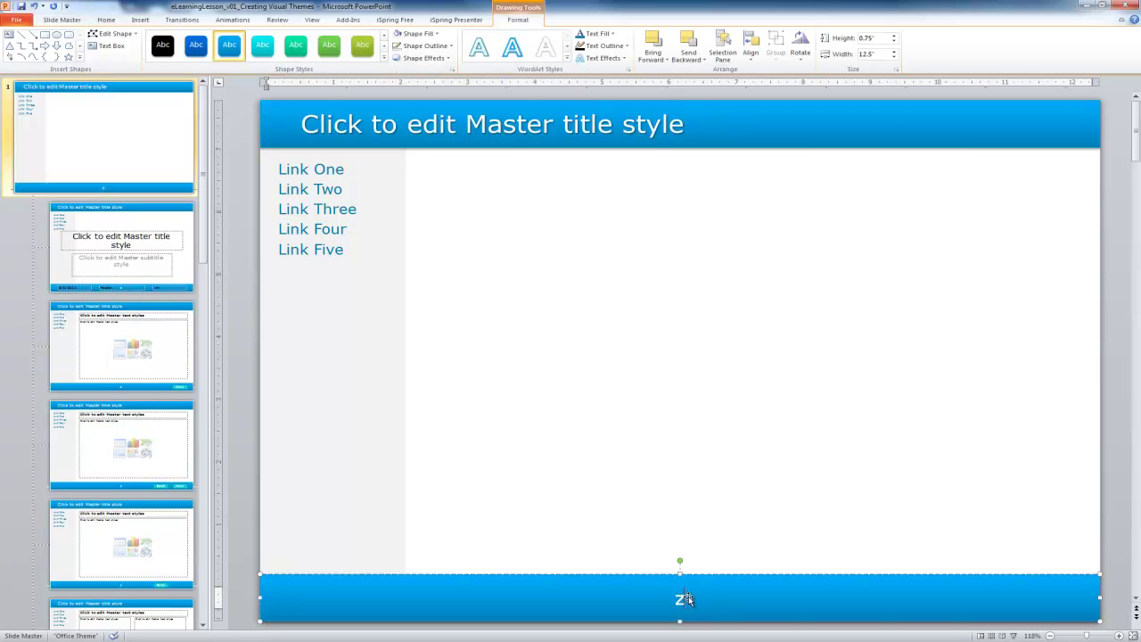
pyautogui.click(658, 472)
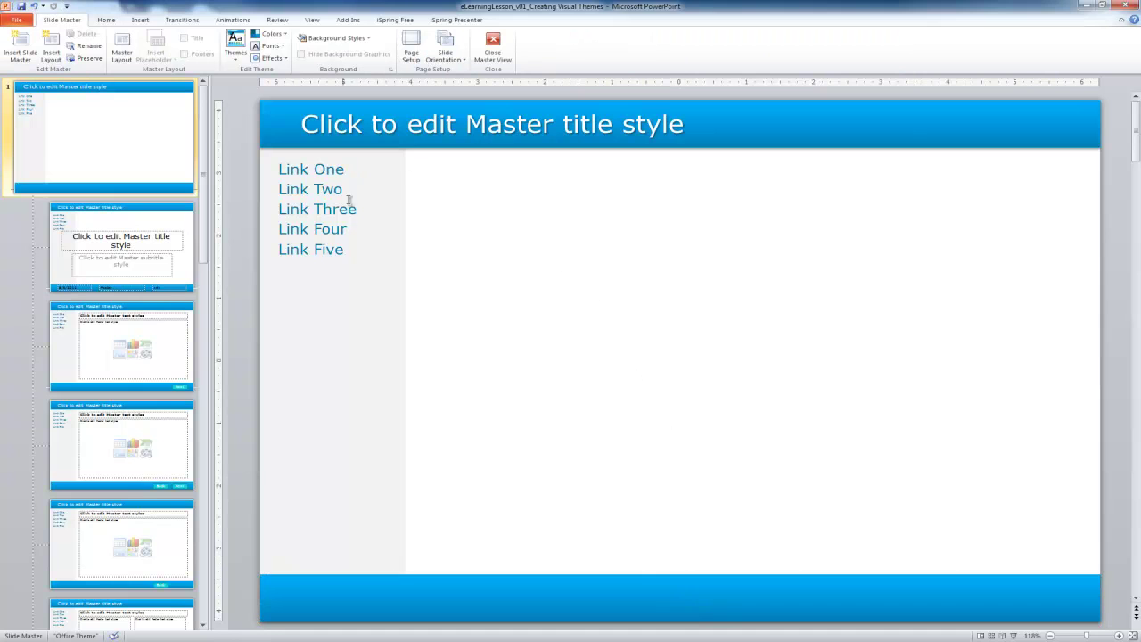
# Step: Give the grey sidebar rectangle a White, Background 1, Darker 15% outline with a ¾ pt weight
pyautogui.click(402, 207)
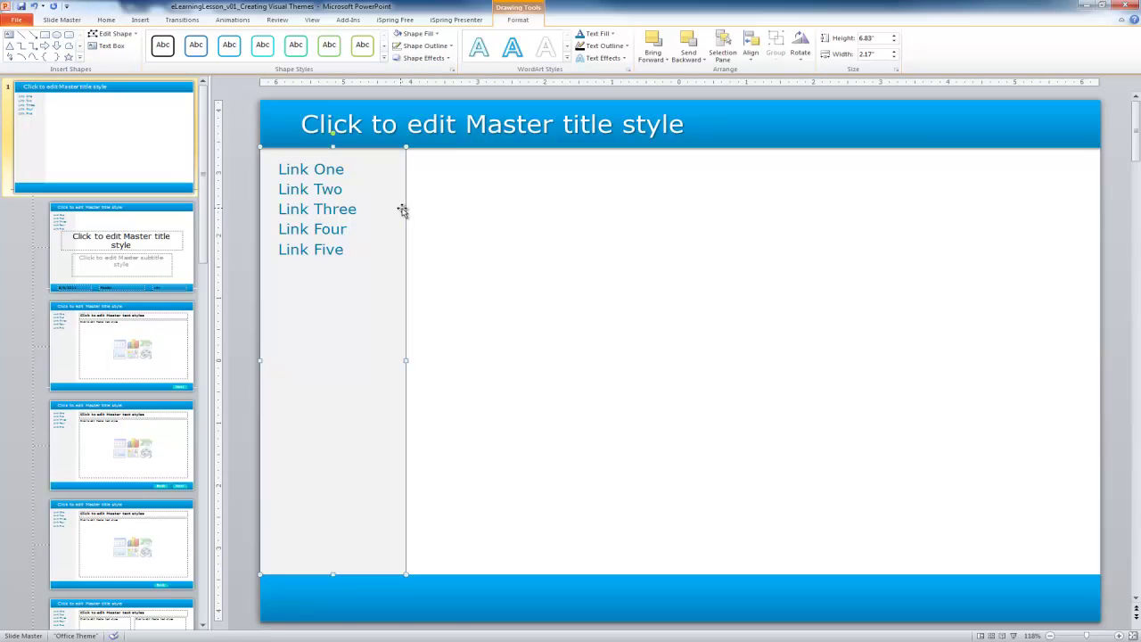
pyautogui.click(435, 46)
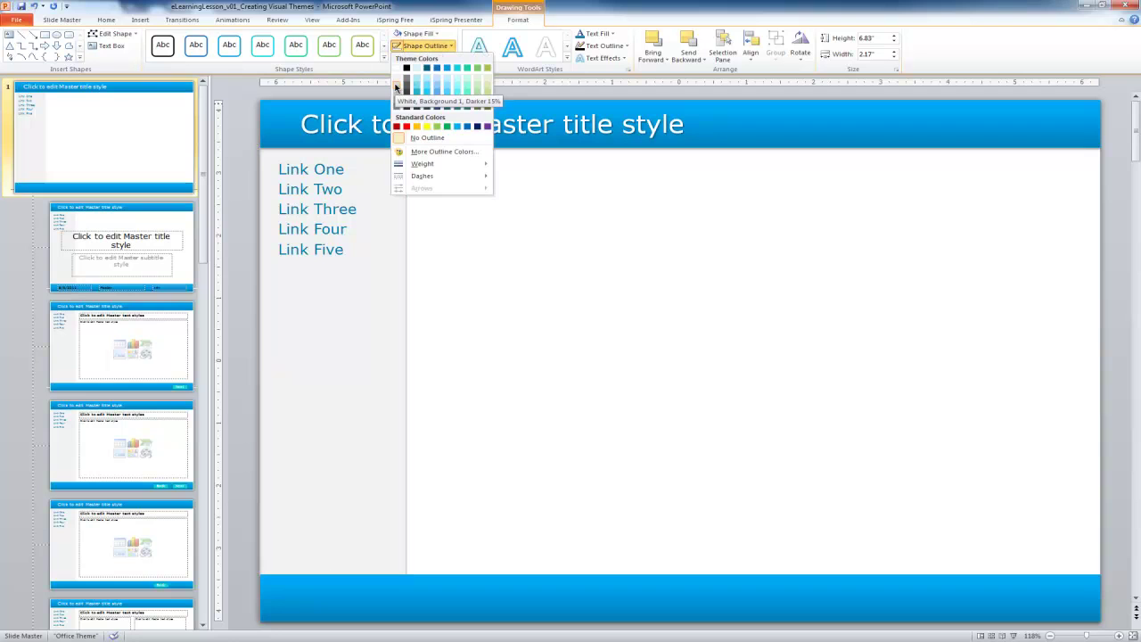
pyautogui.click(396, 86)
pyautogui.click(425, 45)
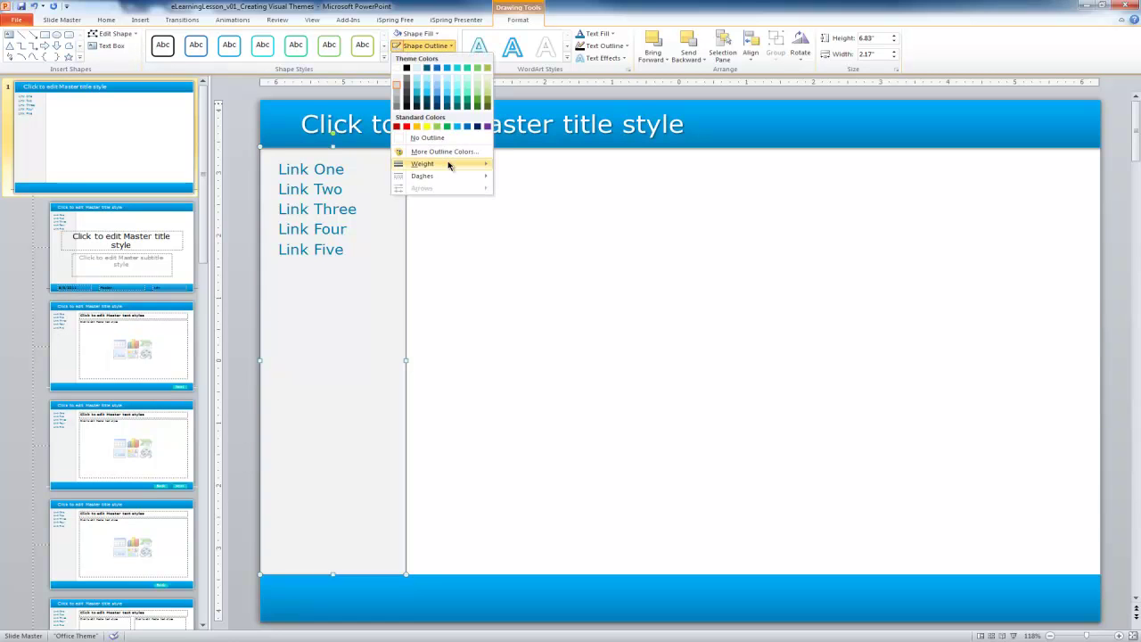
pyautogui.moveTo(449, 165)
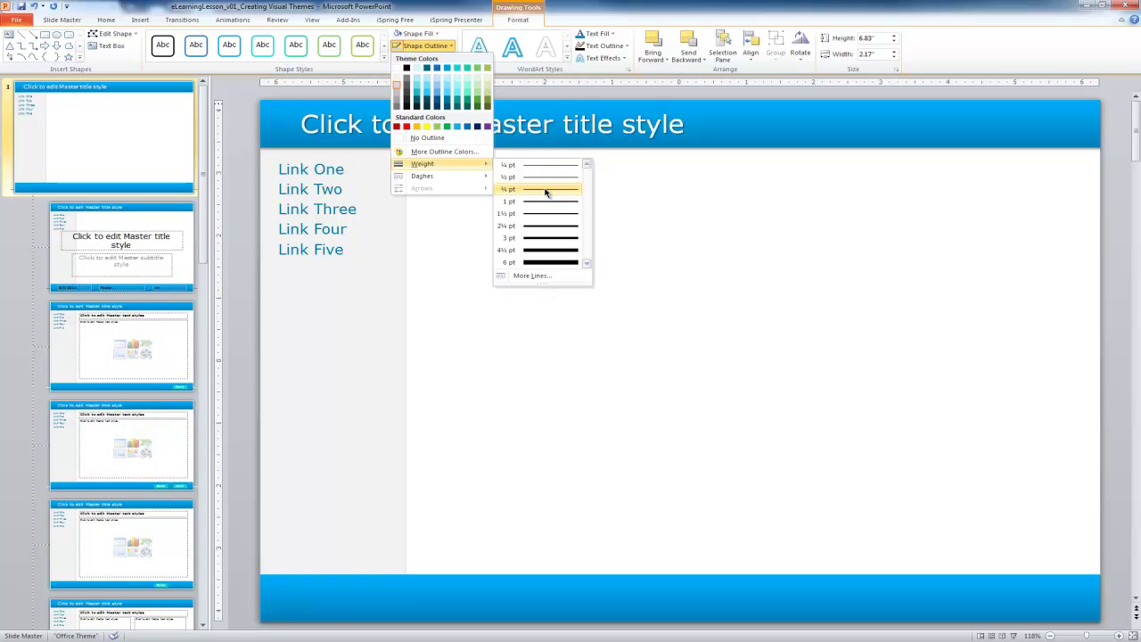
pyautogui.click(546, 190)
pyautogui.click(751, 281)
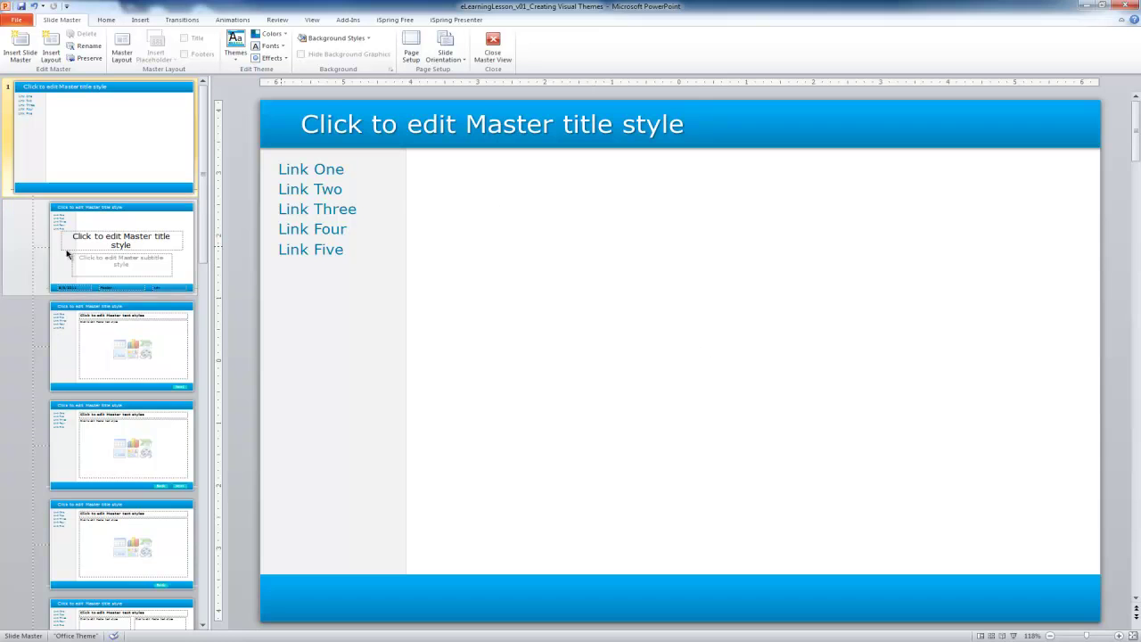
# Step: Open the layout that has both Back and Next buttons and select its Next button
pyautogui.click(134, 363)
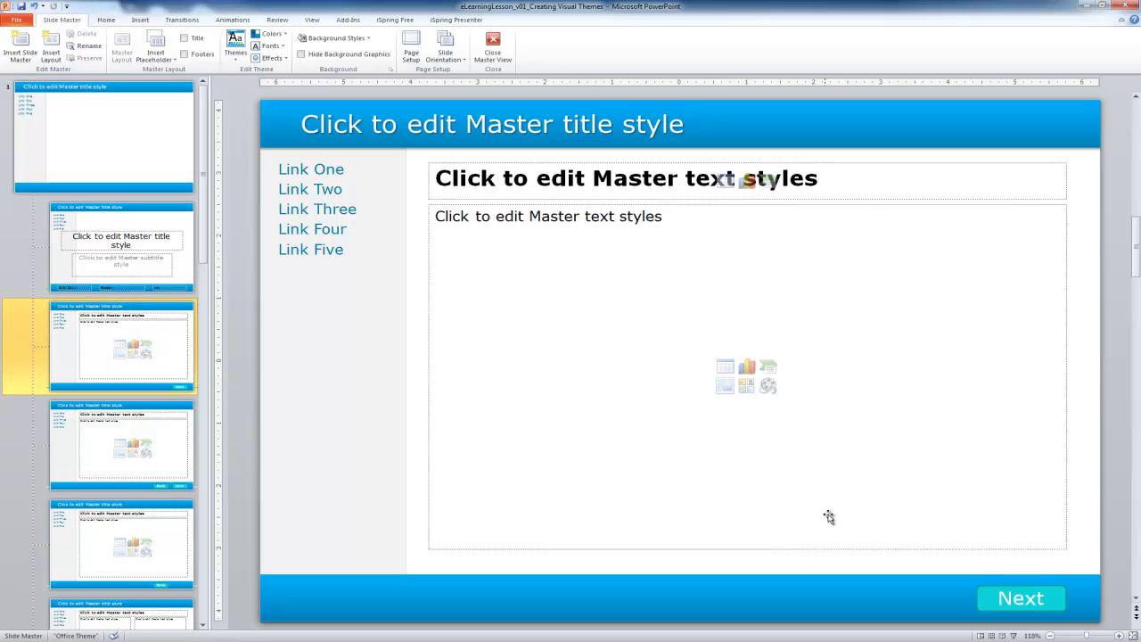
pyautogui.click(1060, 599)
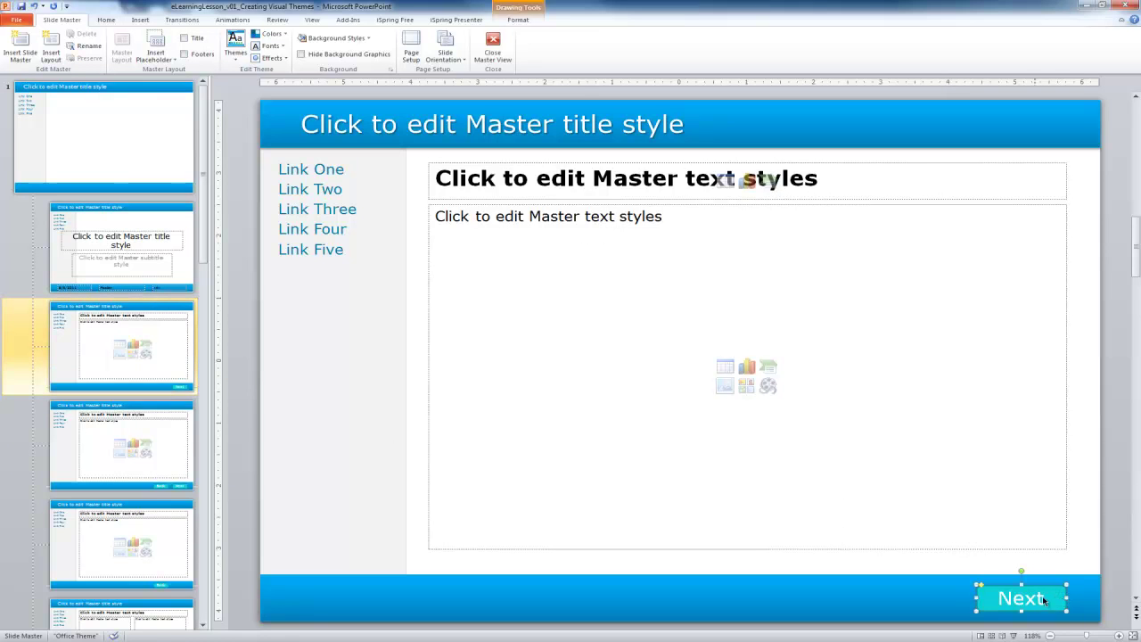
pyautogui.click(148, 454)
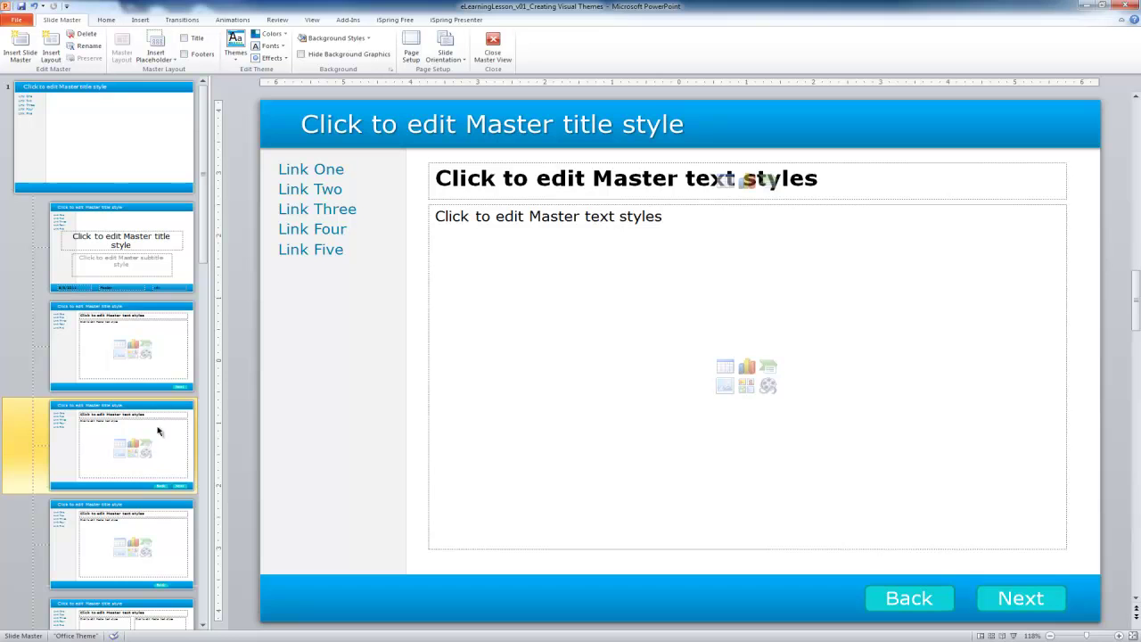
pyautogui.click(1058, 601)
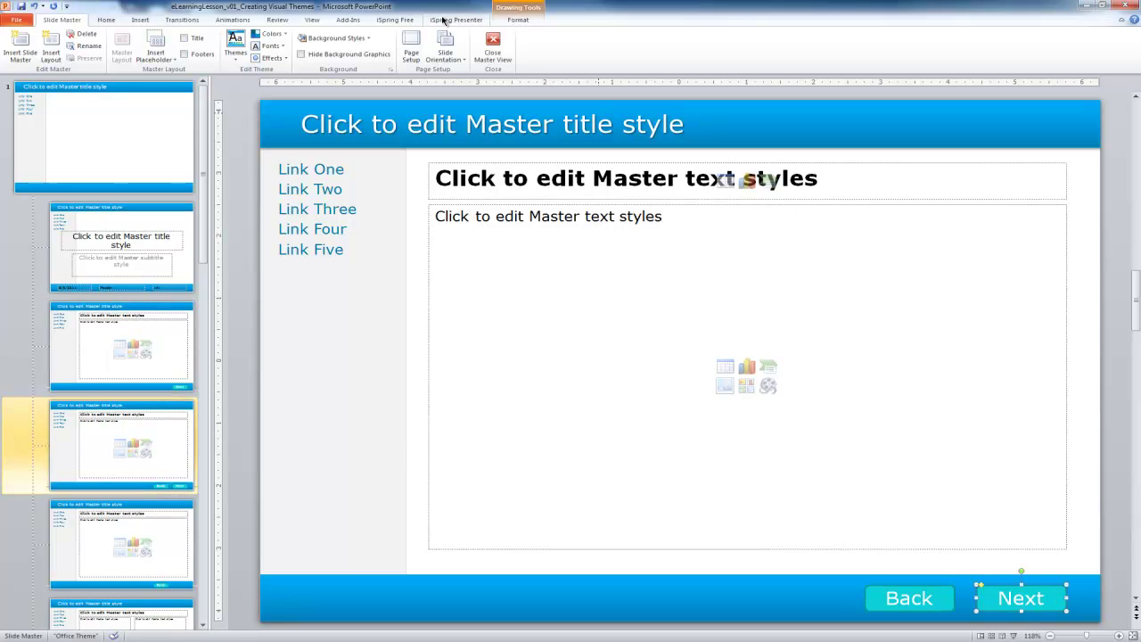
pyautogui.click(518, 19)
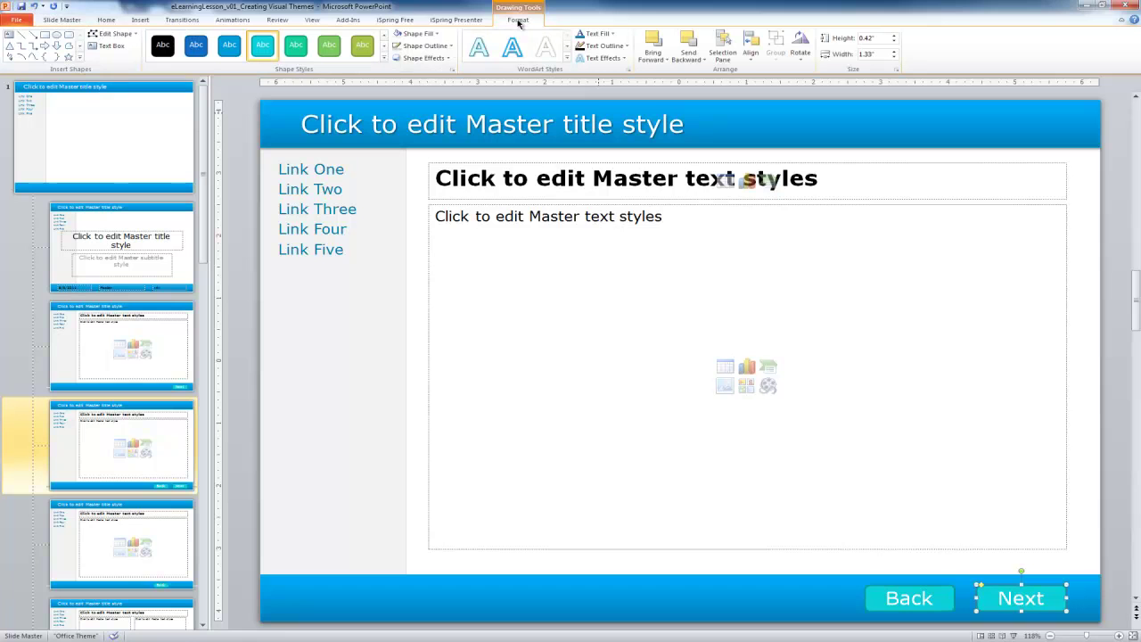
pyautogui.click(385, 59)
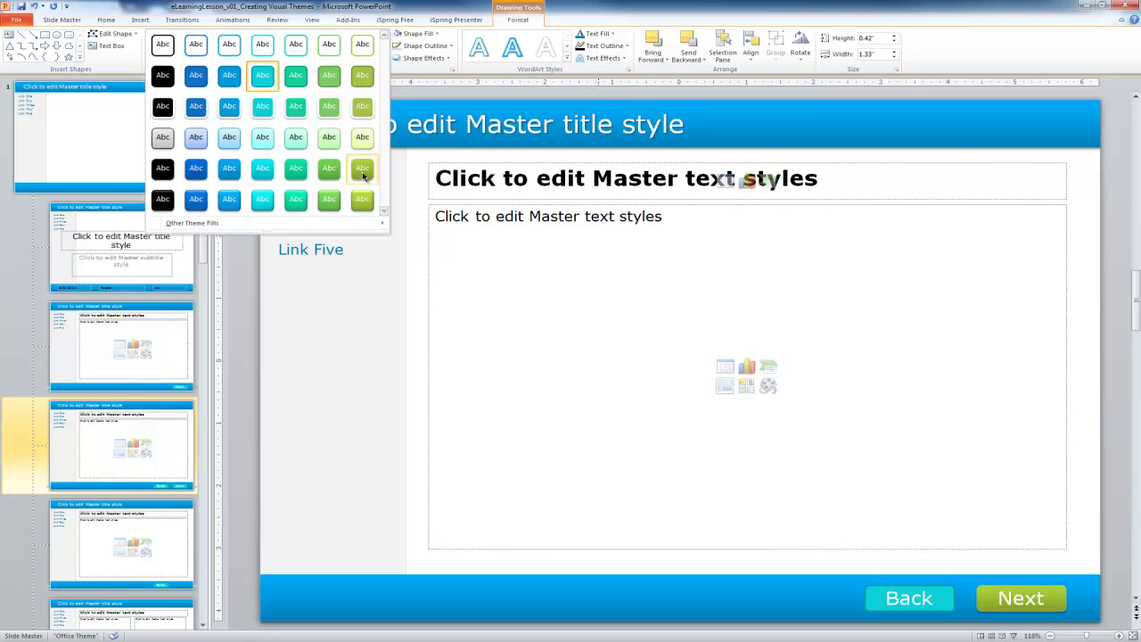
pyautogui.click(516, 27)
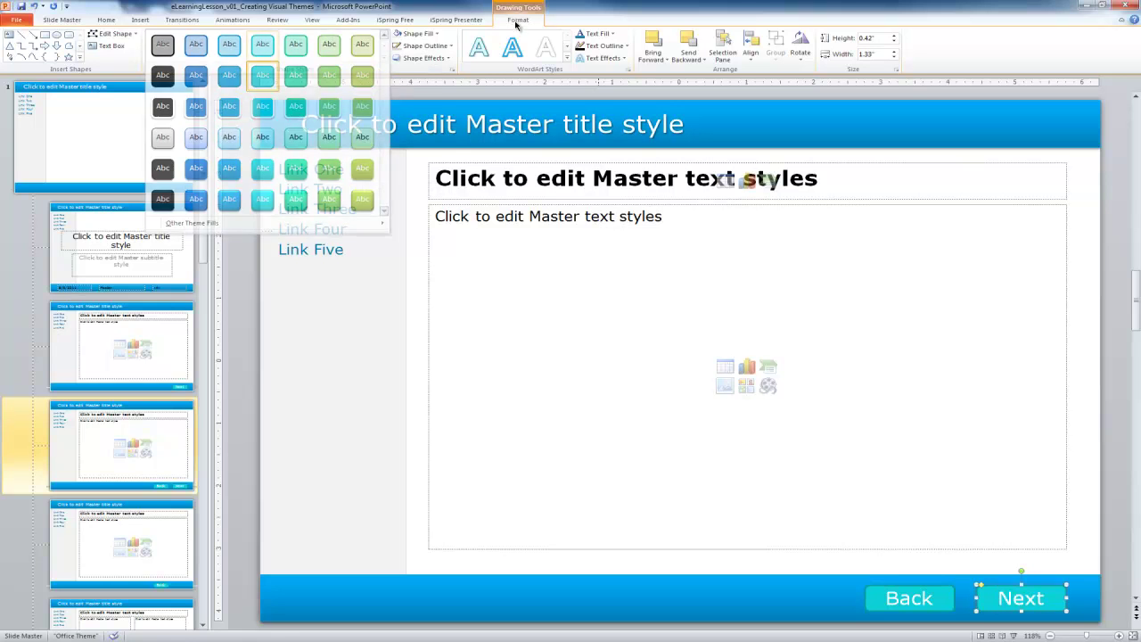
# Step: Fill the Next button with a light grey theme colour and switch its fill type to Gradient fill
pyautogui.click(437, 34)
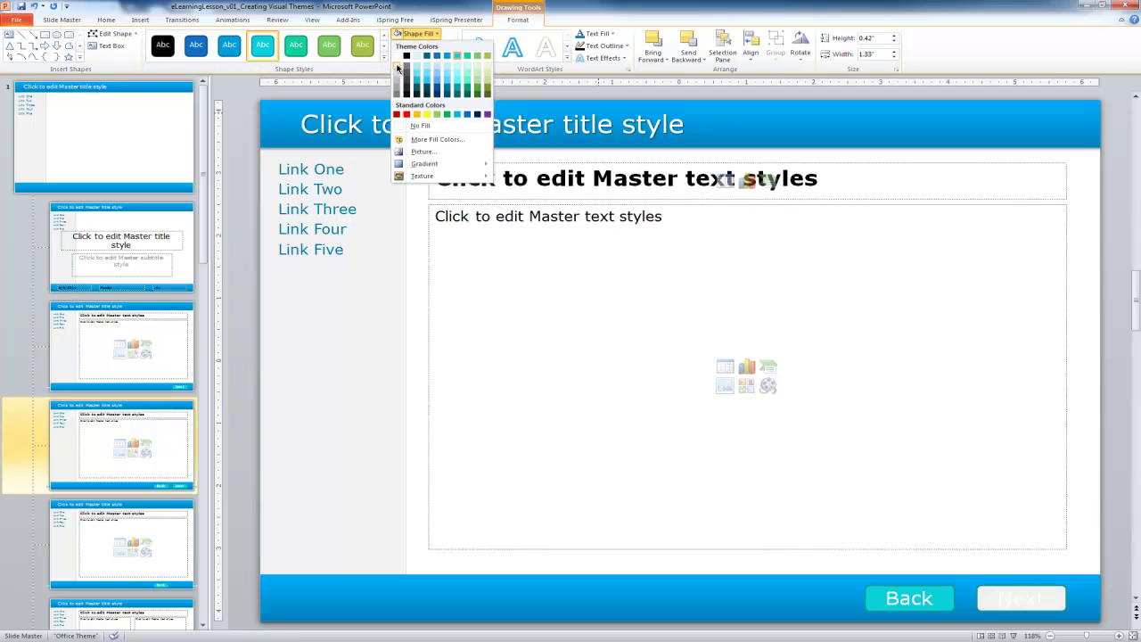
pyautogui.click(397, 56)
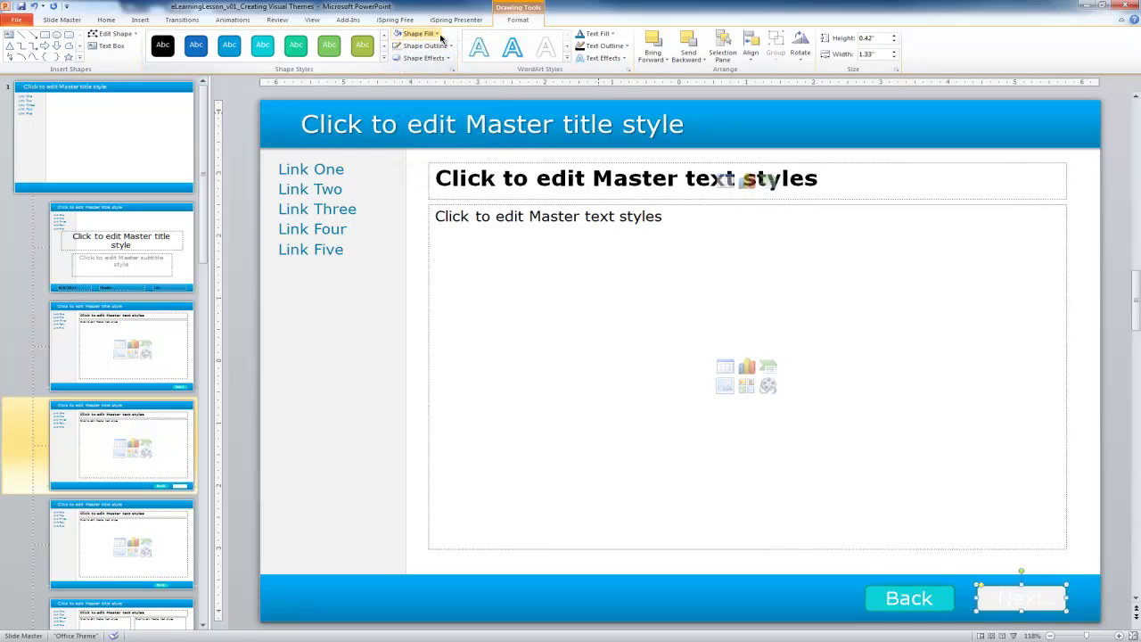
pyautogui.click(437, 34)
pyautogui.moveTo(447, 161)
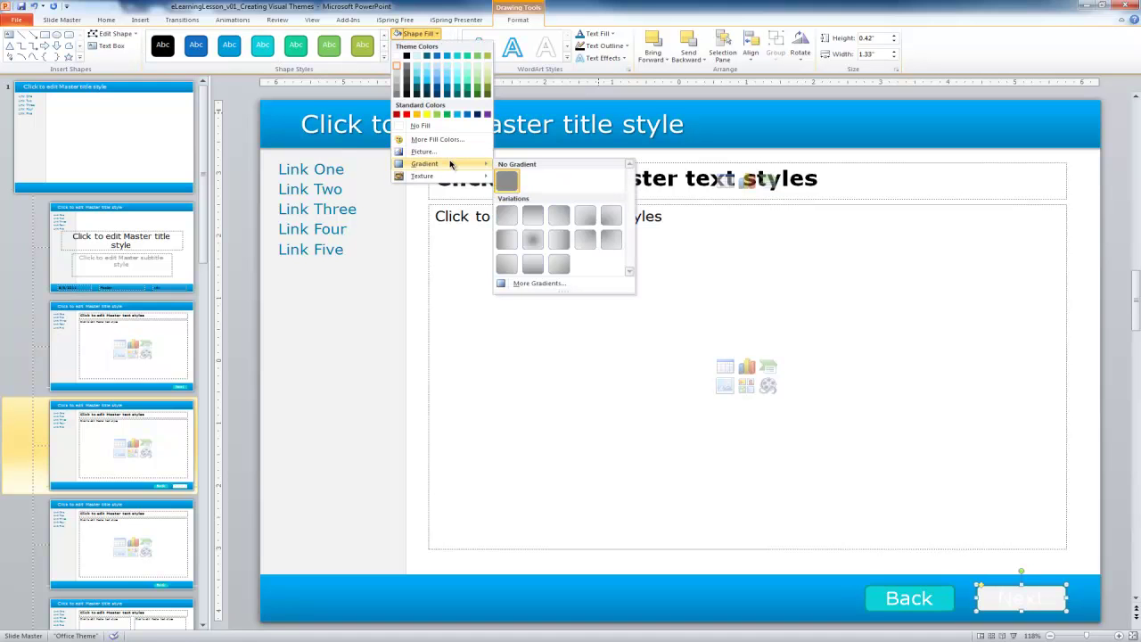
pyautogui.click(539, 284)
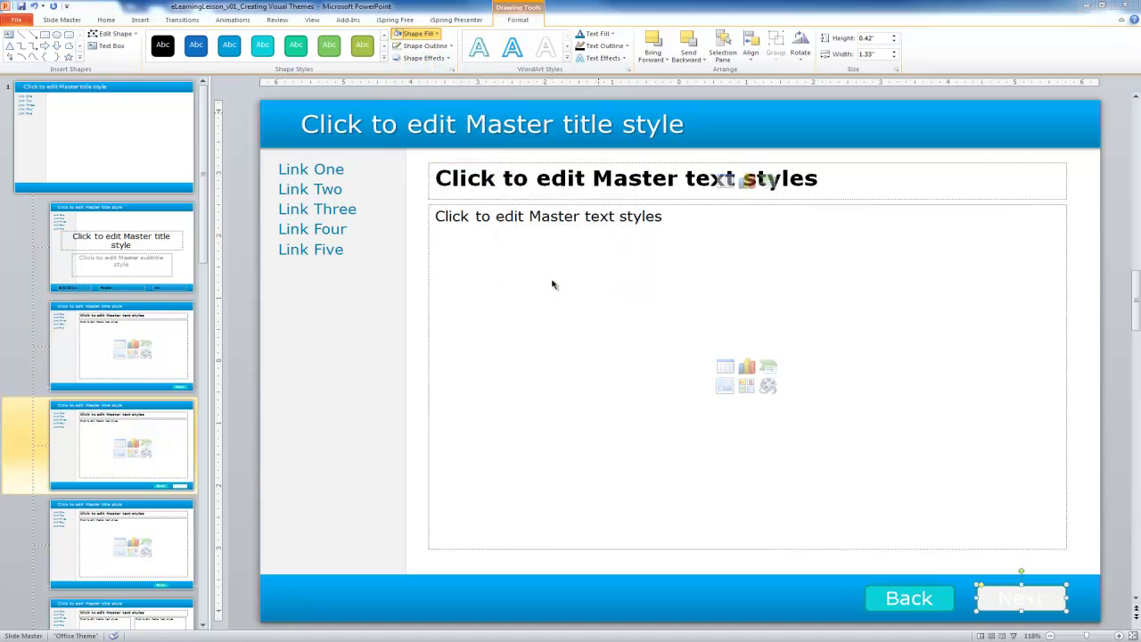
pyautogui.moveTo(563, 203); pyautogui.dragTo(526, 111)
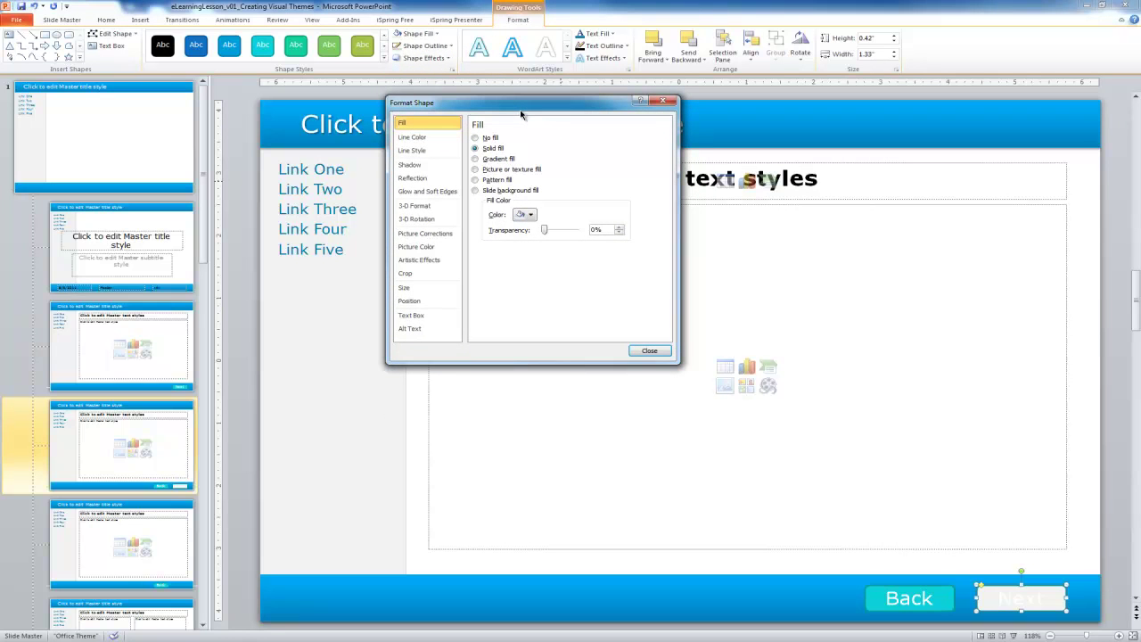
pyautogui.click(475, 158)
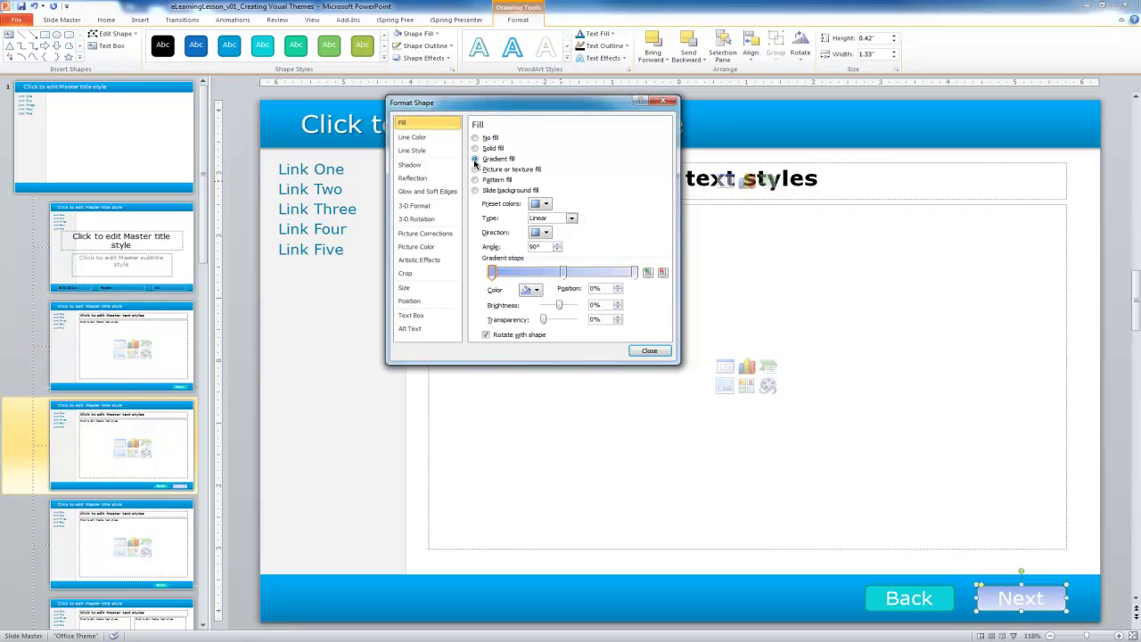
# Step: Set the Next button's first gradient stop to the lightest grey, and the middle and last stops to white at -15% brightness
pyautogui.click(562, 273)
pyautogui.click(540, 293)
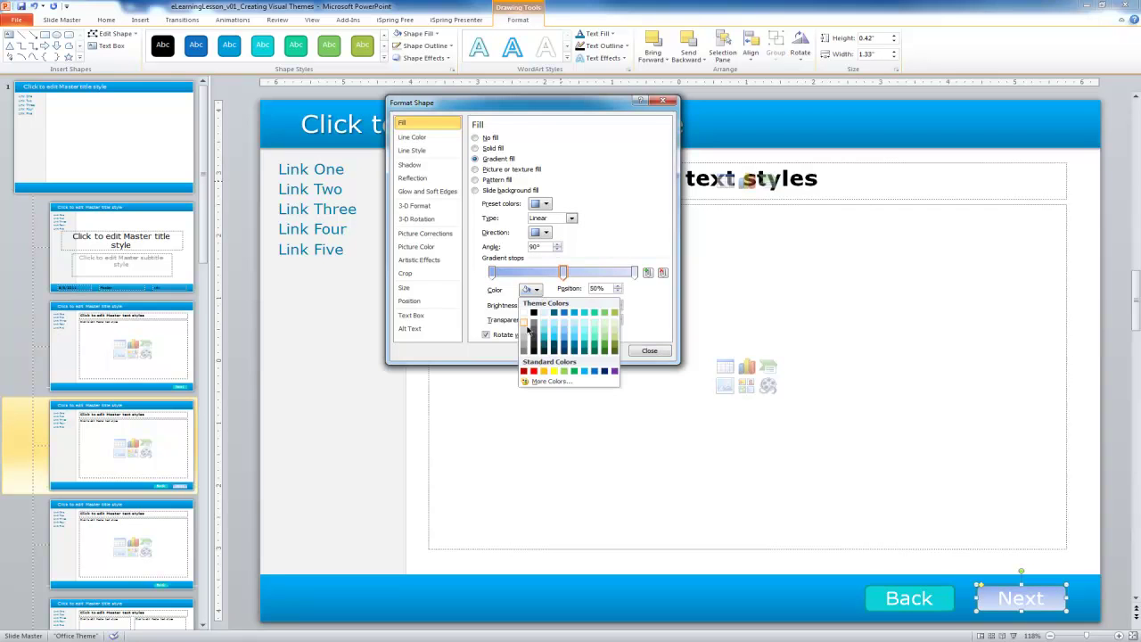
pyautogui.click(527, 332)
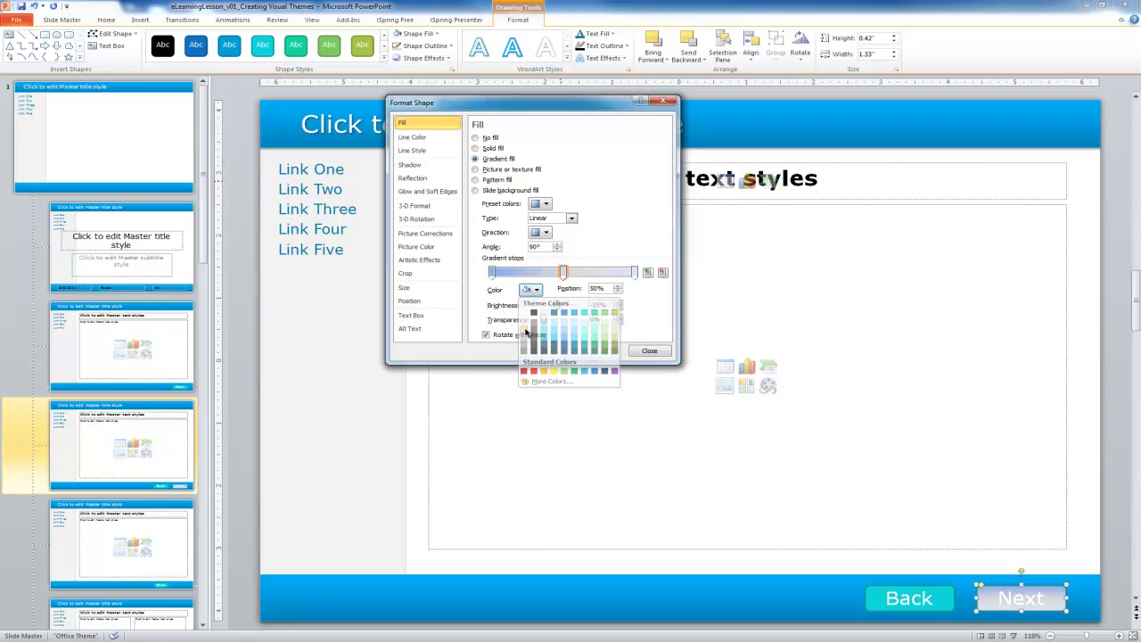
pyautogui.click(493, 273)
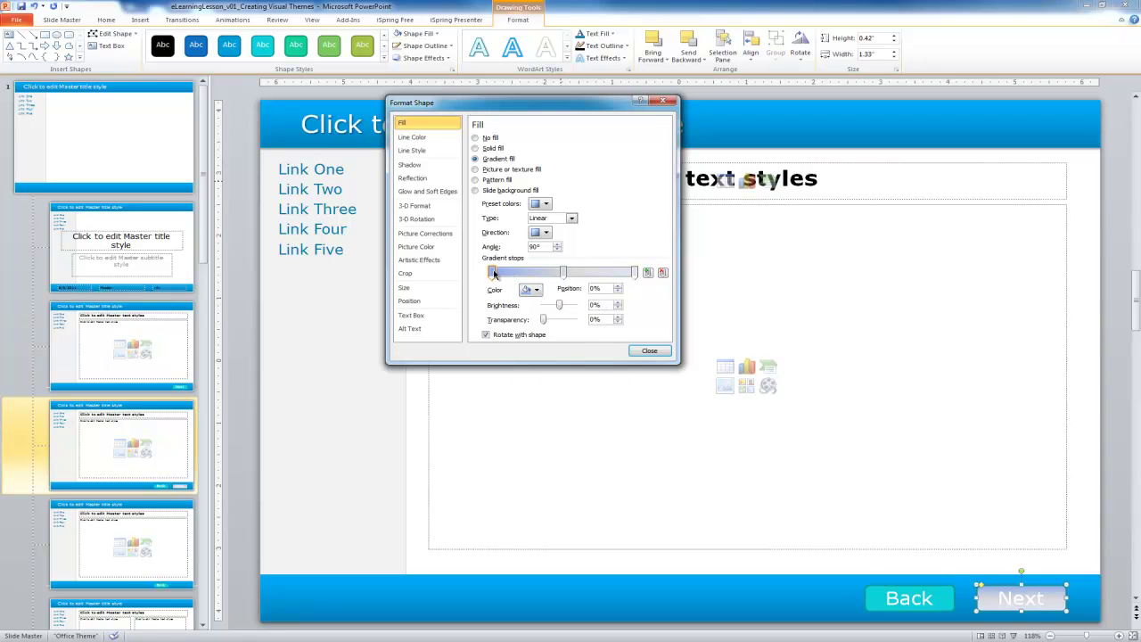
pyautogui.click(533, 292)
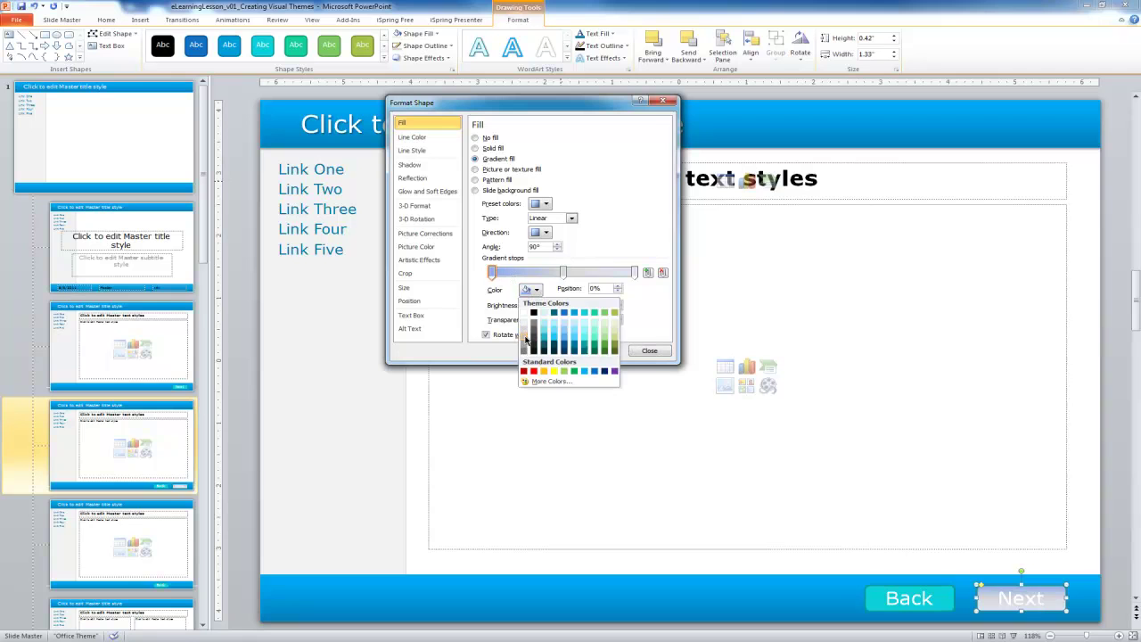
pyautogui.click(525, 334)
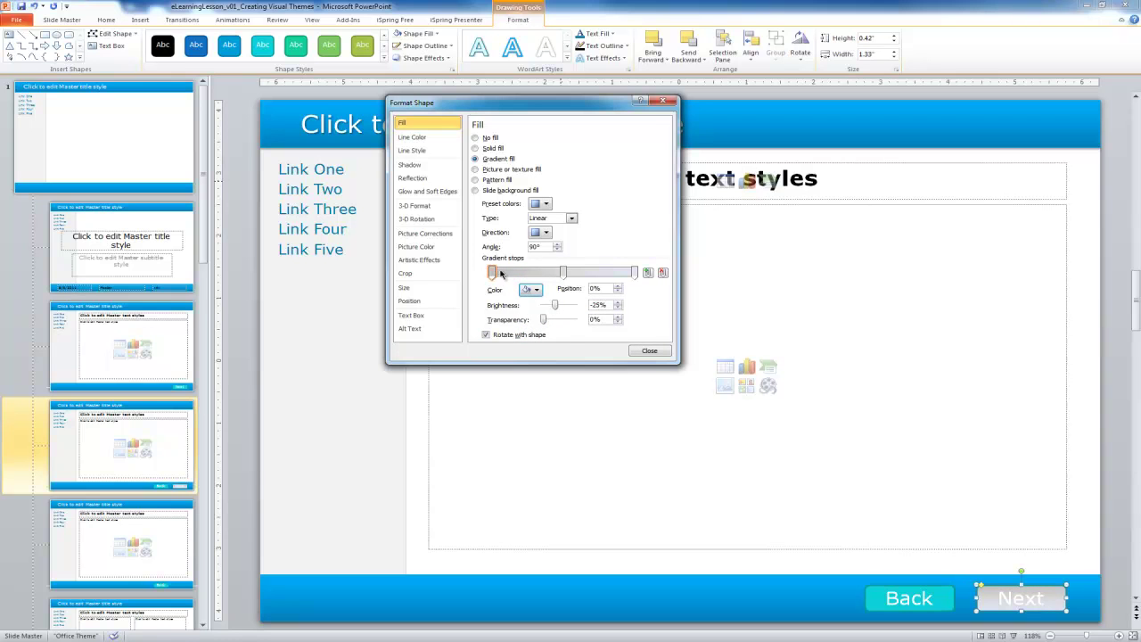
pyautogui.click(526, 291)
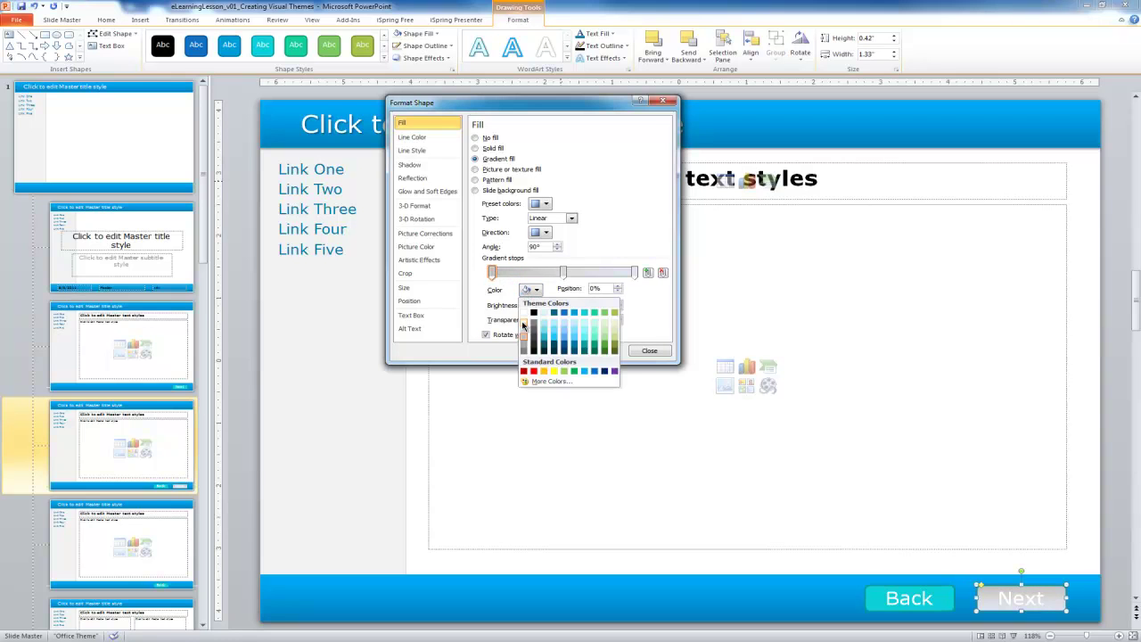
pyautogui.click(525, 321)
pyautogui.click(633, 272)
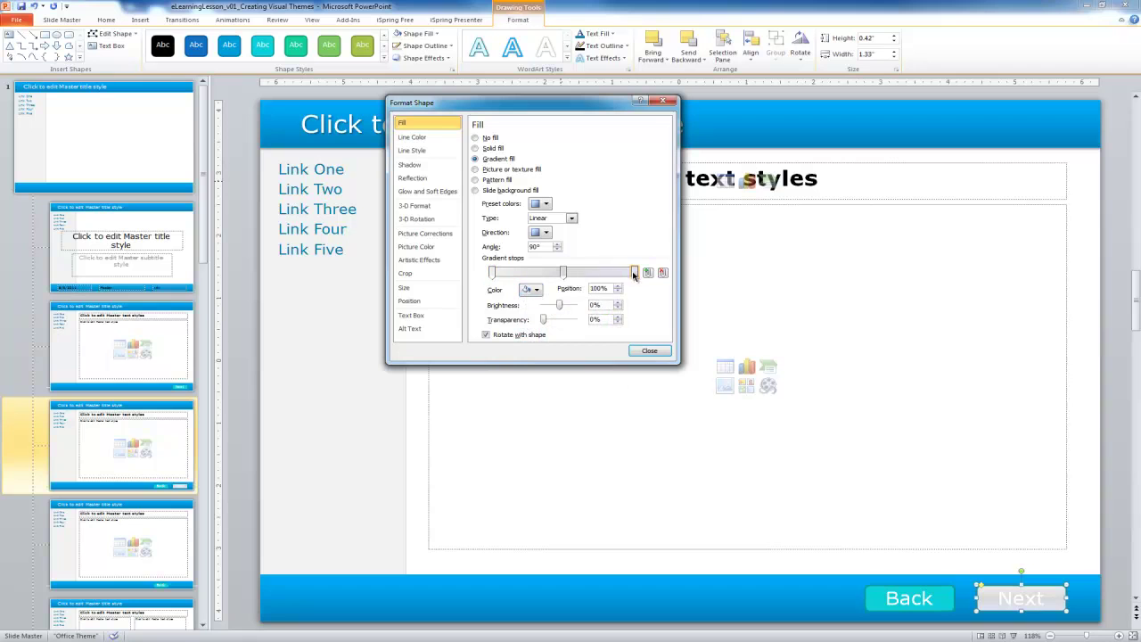
pyautogui.click(526, 290)
pyautogui.click(525, 332)
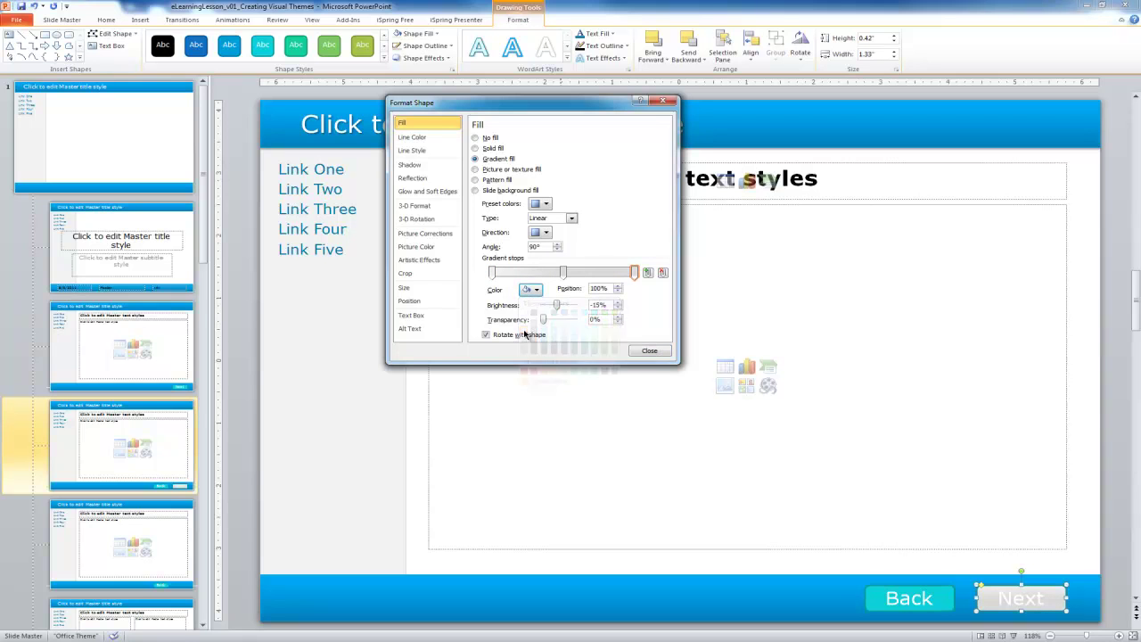
# Step: Set the Next button's line colour to No line
pyautogui.click(419, 136)
pyautogui.click(475, 147)
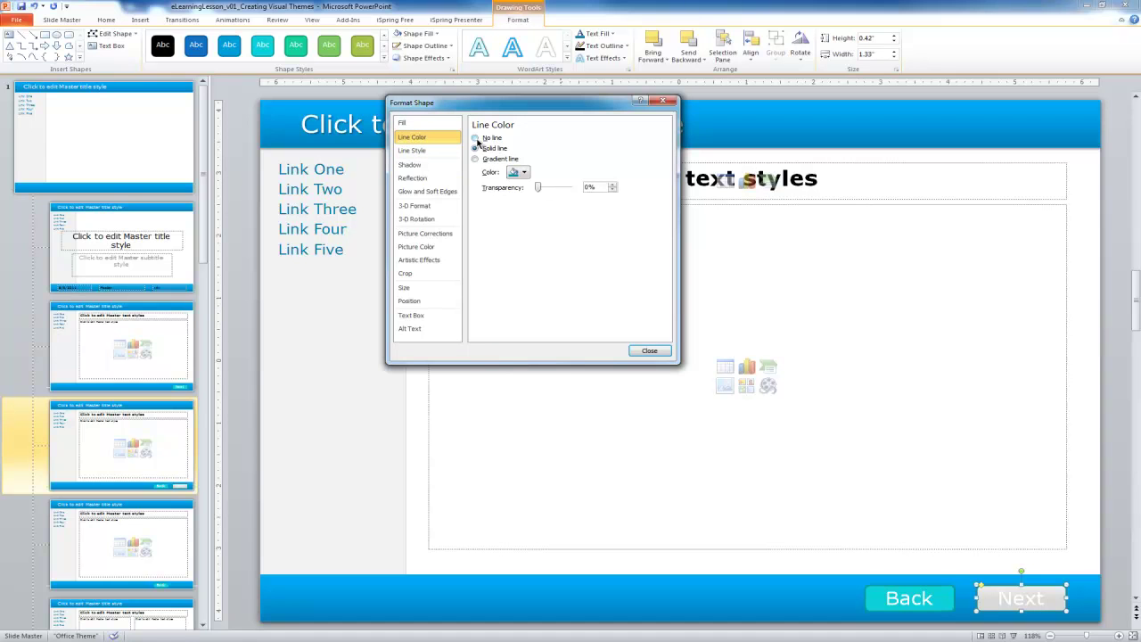
pyautogui.click(475, 139)
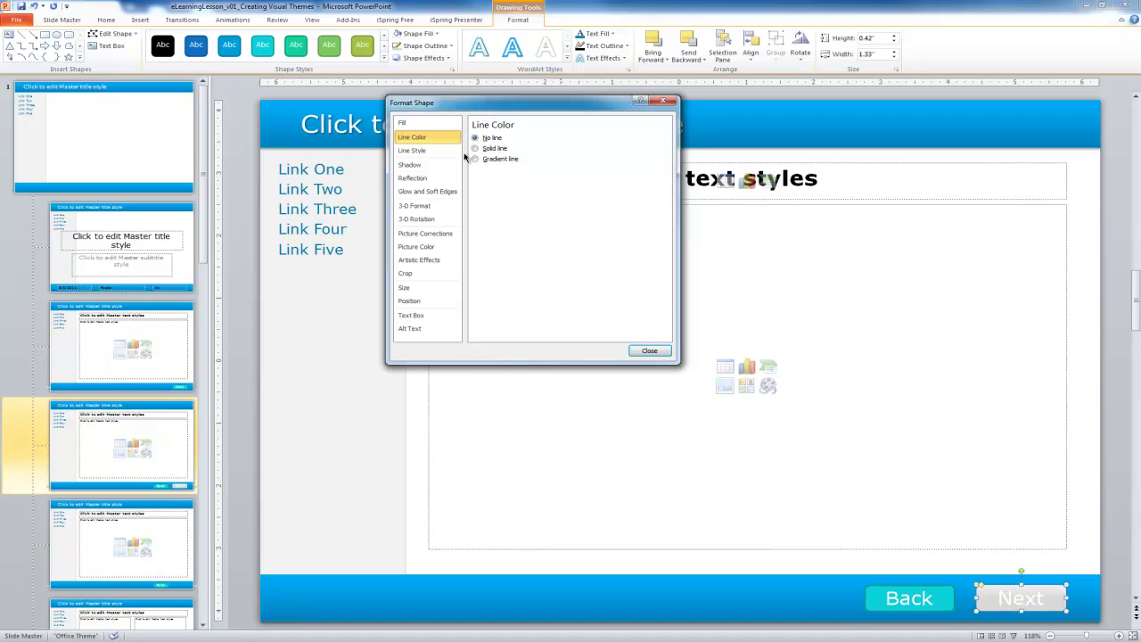
# Step: Apply the outer Offset Diagonal Bottom Right shadow to the Next button's text
pyautogui.click(415, 165)
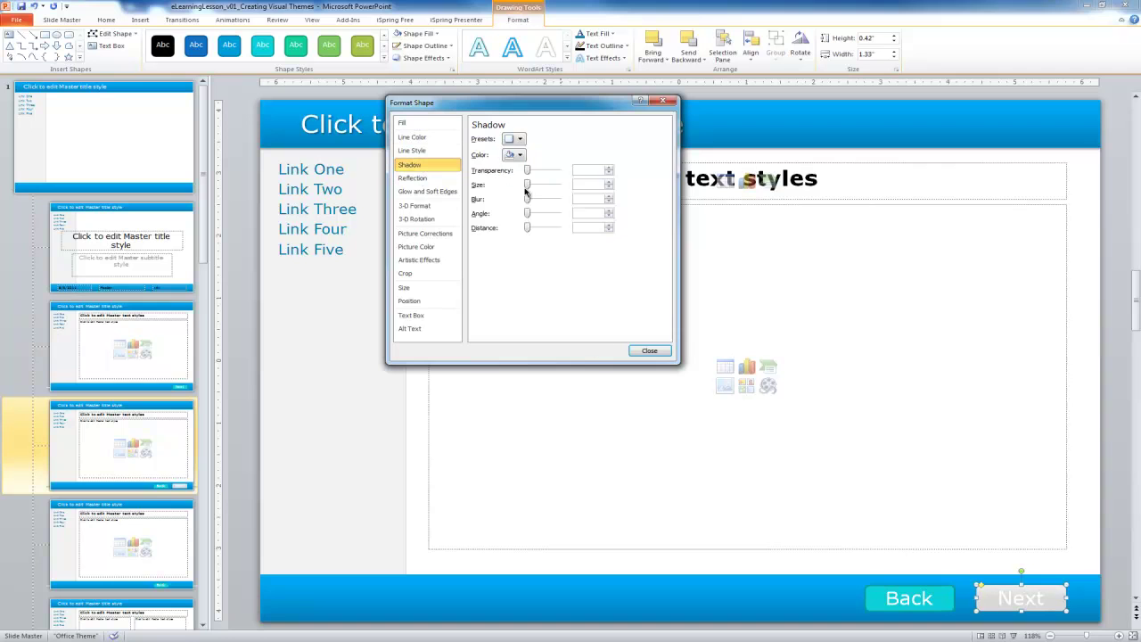
pyautogui.click(646, 351)
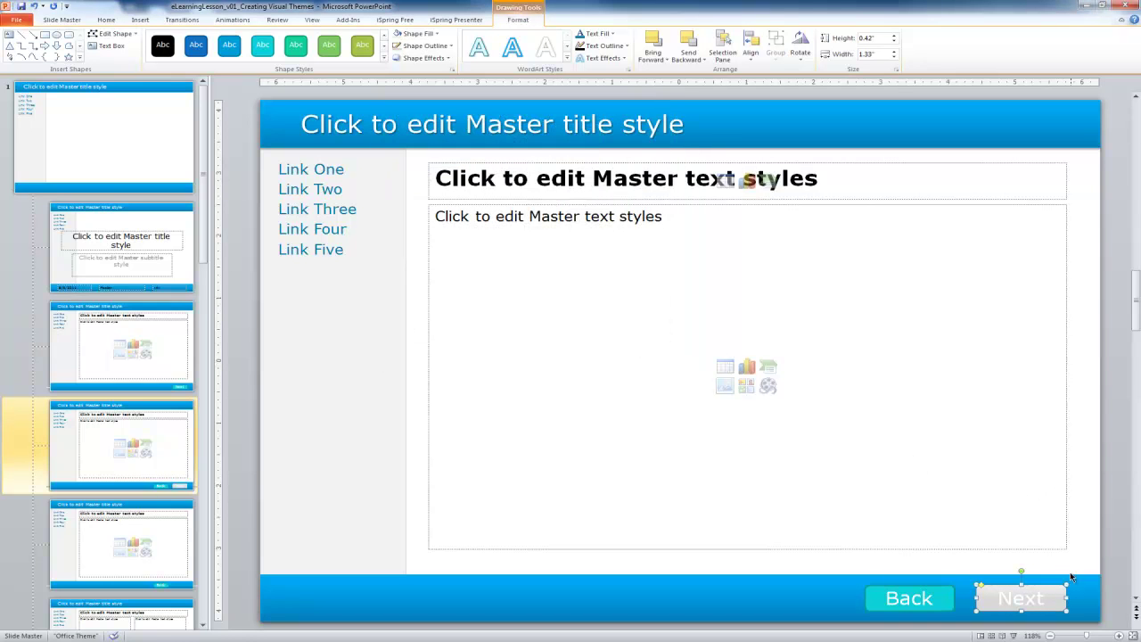
pyautogui.click(599, 58)
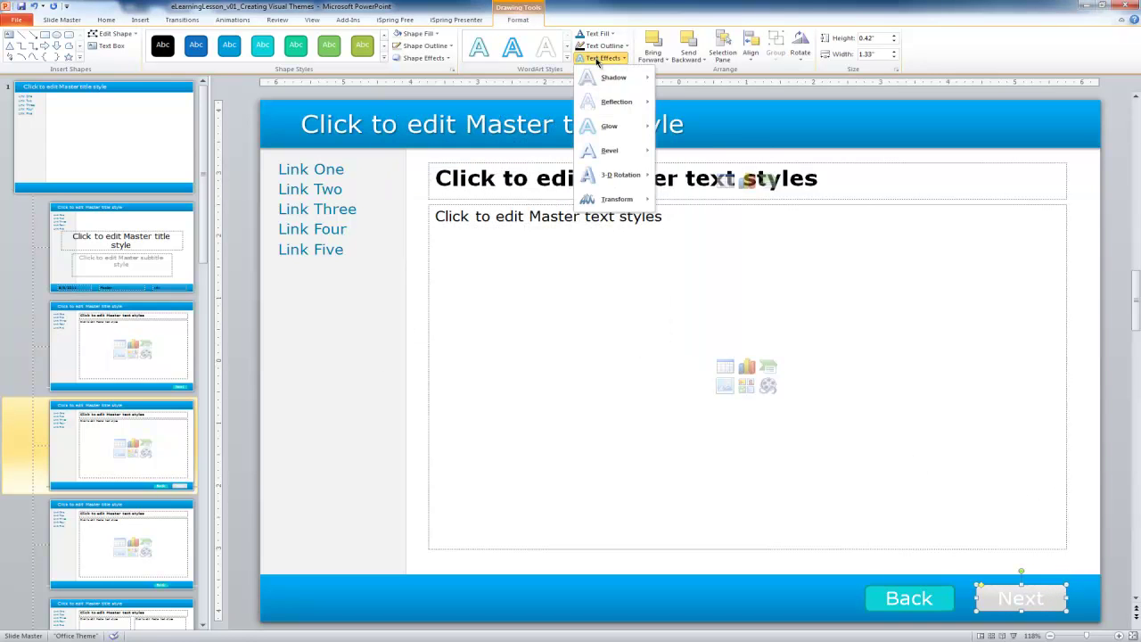
pyautogui.moveTo(614, 78)
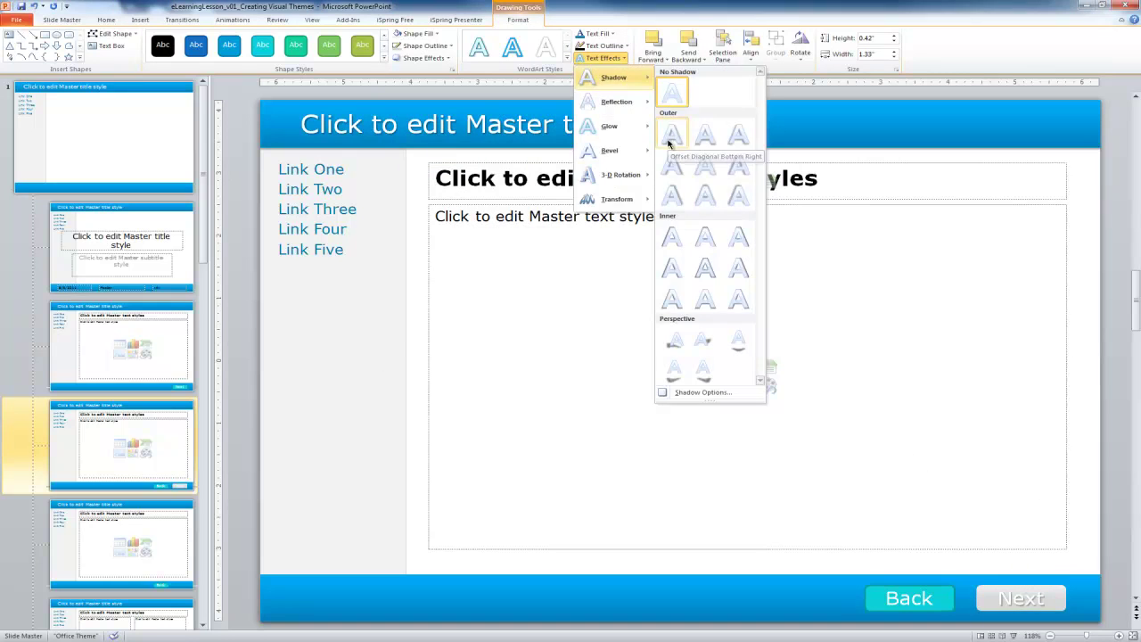
pyautogui.click(668, 143)
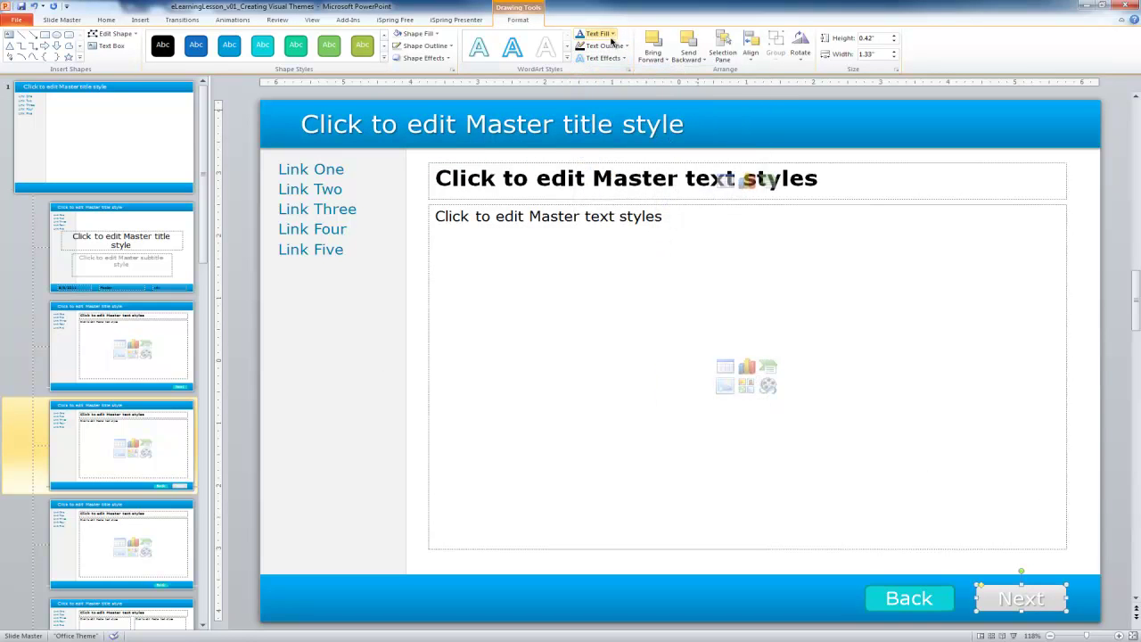
# Step: Give the Next button a ½ pt shape outline in Black, Text 1, Lighter 50%
pyautogui.click(613, 46)
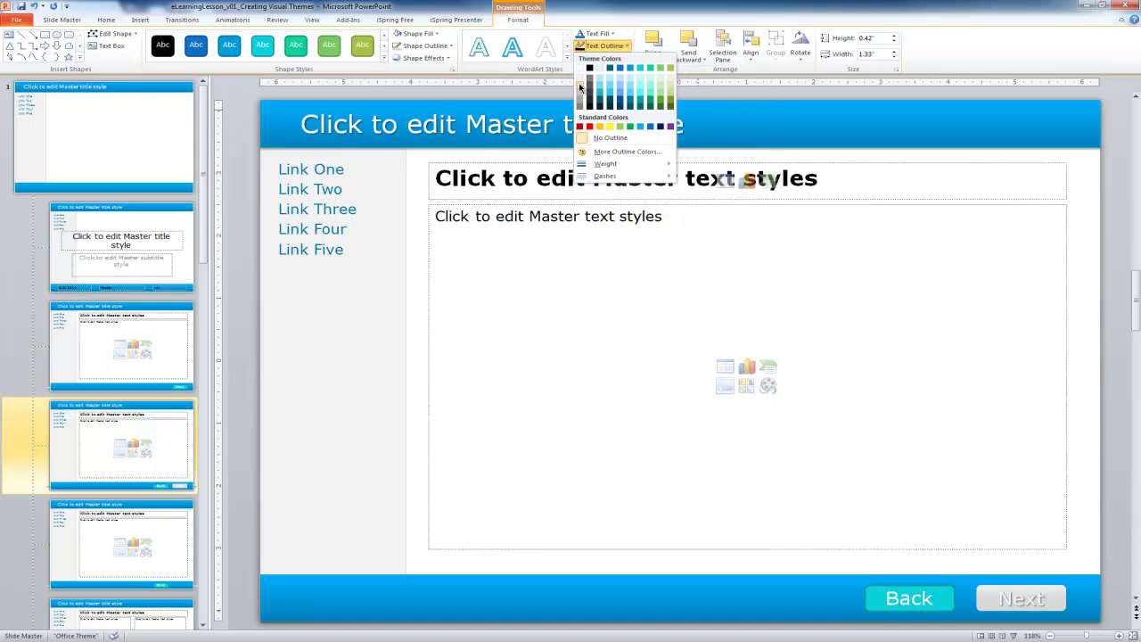
pyautogui.click(425, 46)
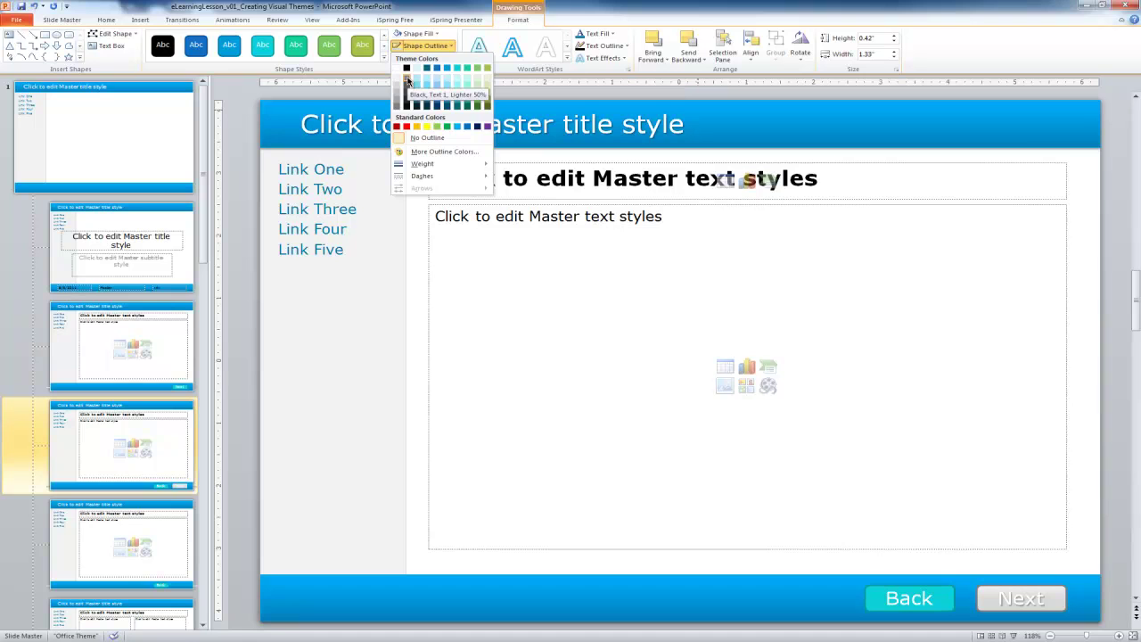
pyautogui.click(407, 82)
pyautogui.click(425, 46)
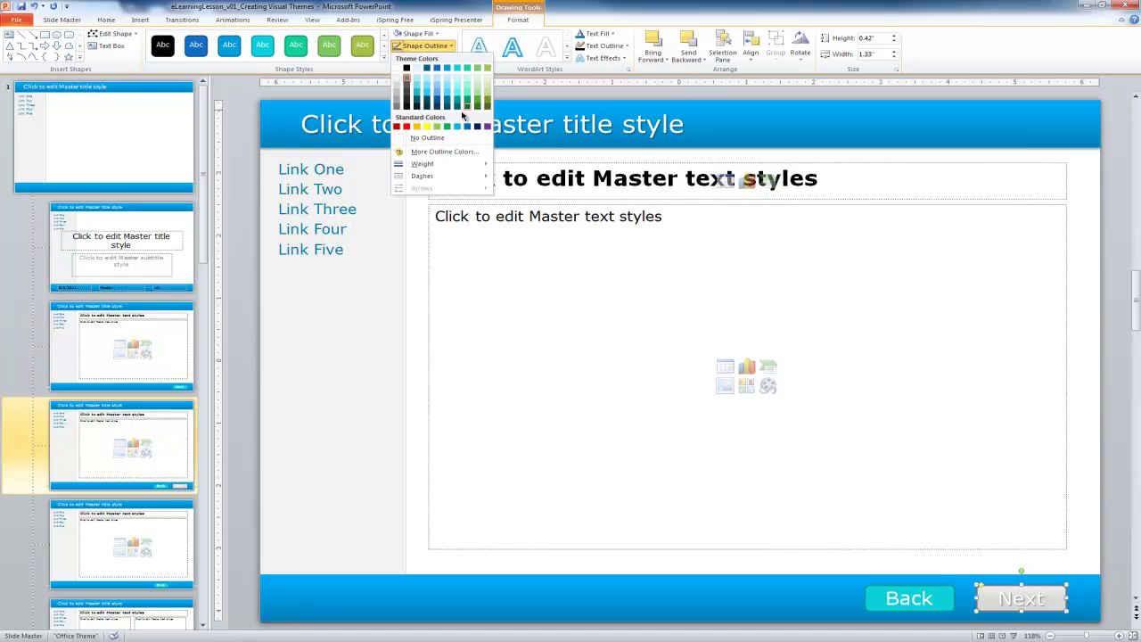
pyautogui.moveTo(446, 164)
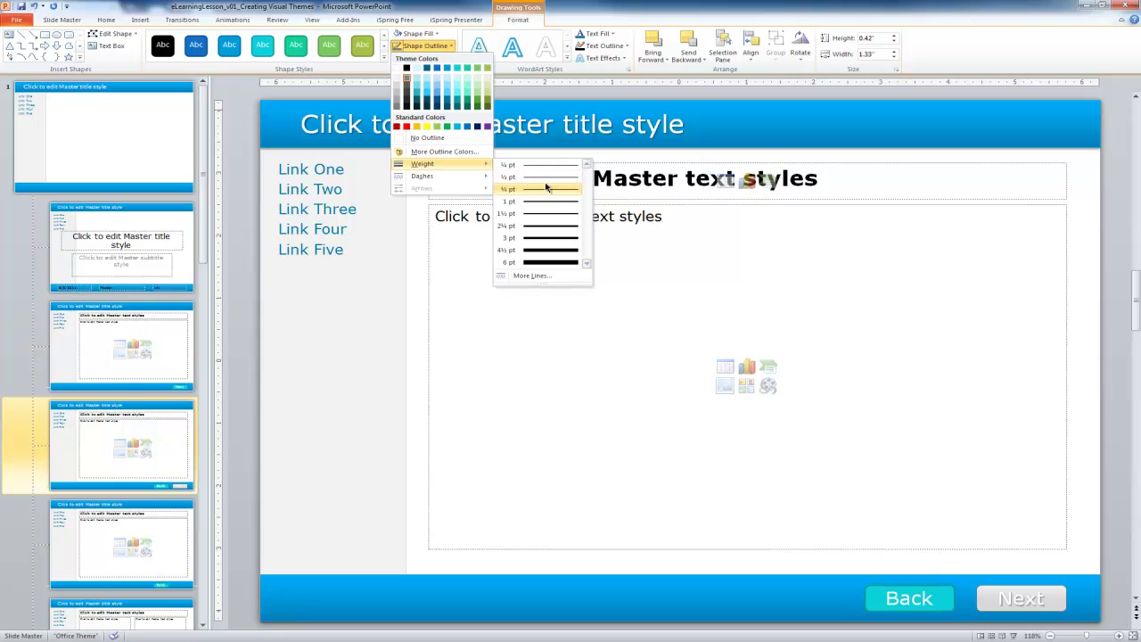
pyautogui.click(546, 178)
# Step: Add the outer Offset Diagonal Bottom Right shadow to the Next button's shape and deselect the button
pyautogui.click(422, 57)
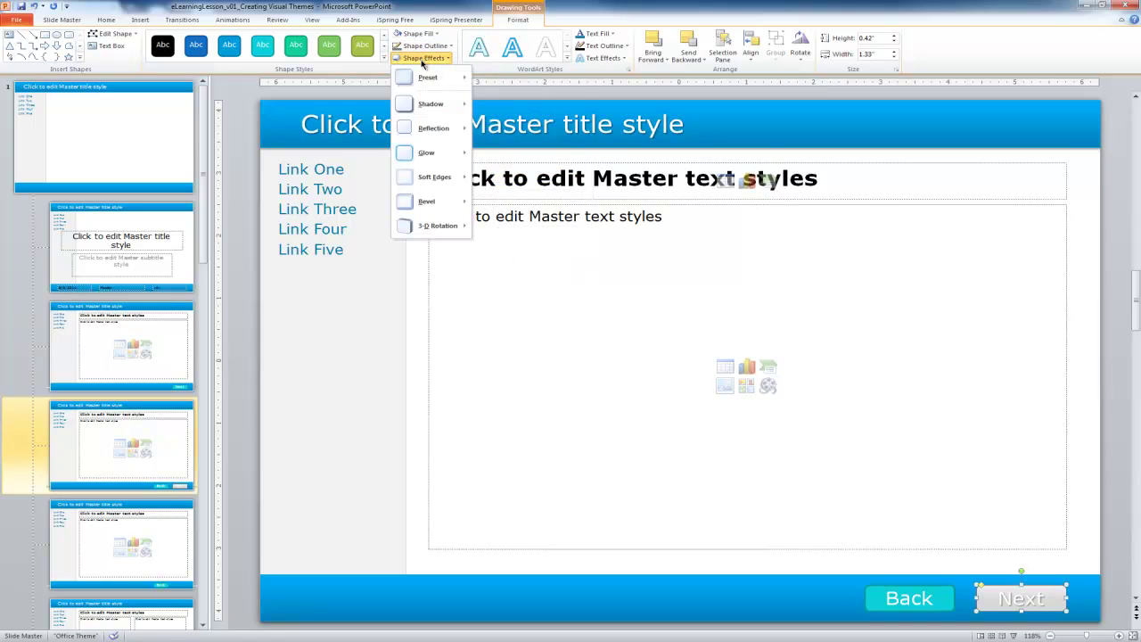
pyautogui.moveTo(432, 105)
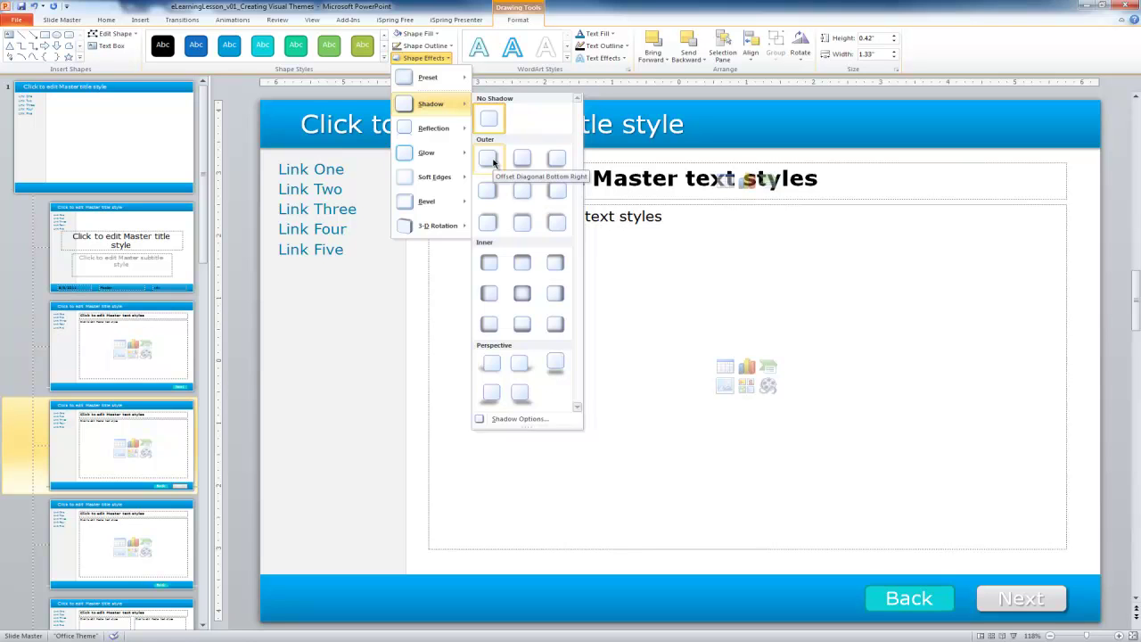
pyautogui.click(490, 159)
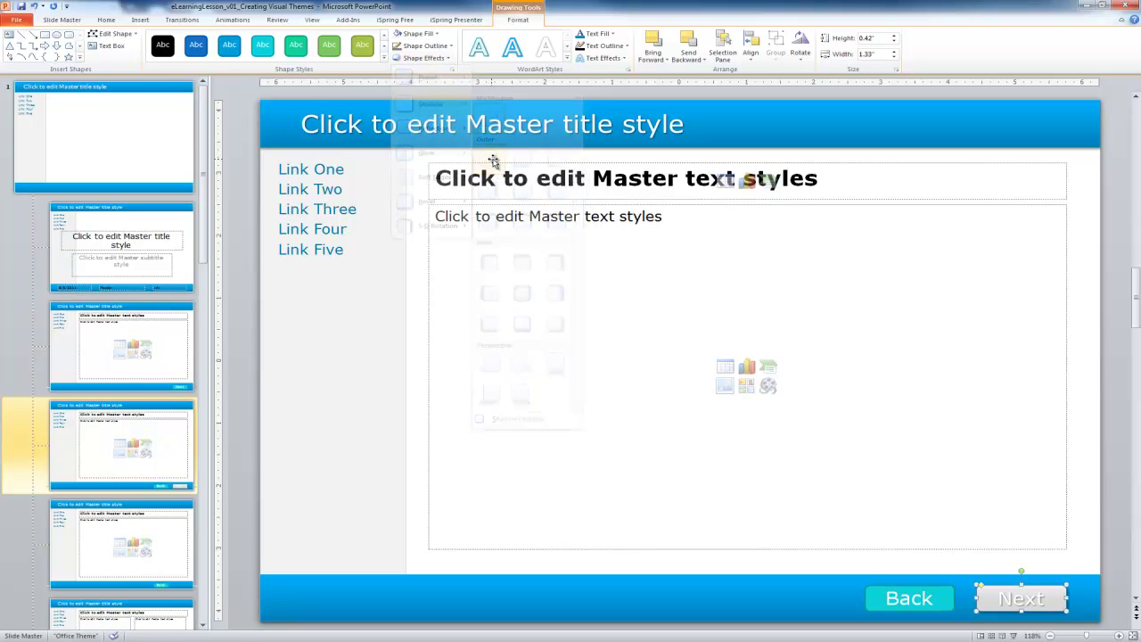
pyautogui.click(1085, 402)
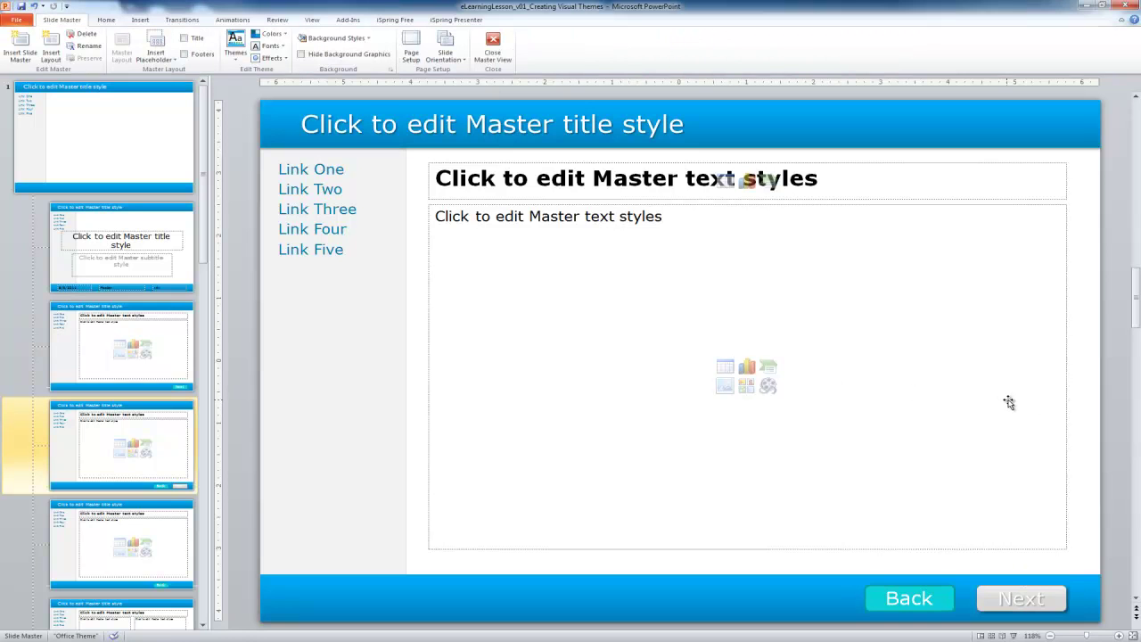
# Step: Use Format Painter to copy the Next button's formatting to the Back buttons on this layout and the Back-only single-content layout
pyautogui.click(1061, 597)
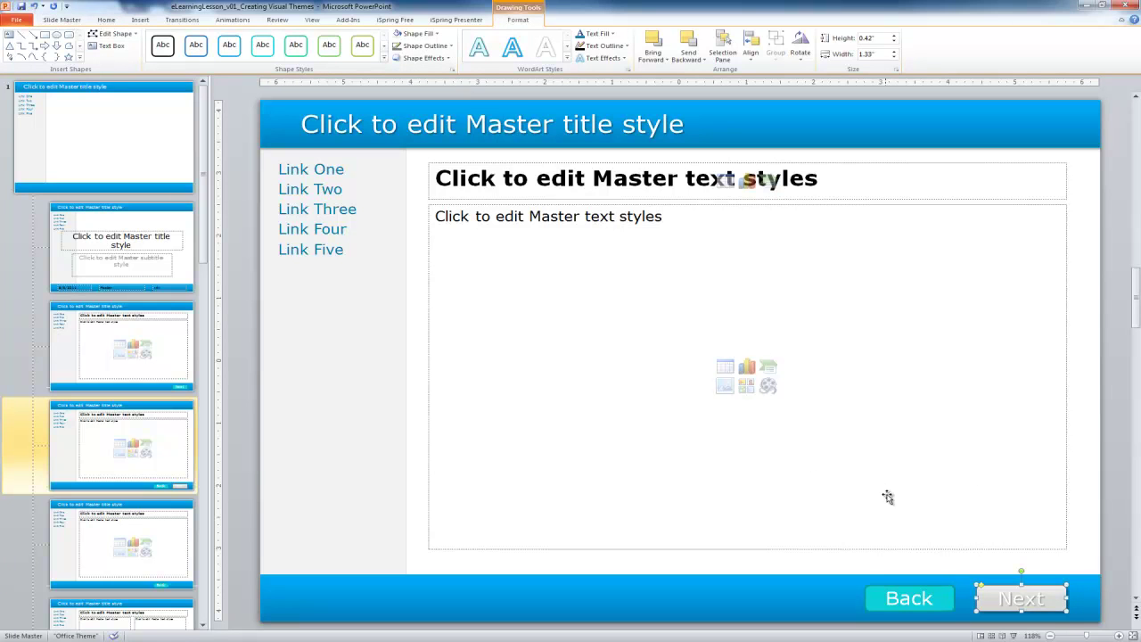
pyautogui.click(107, 20)
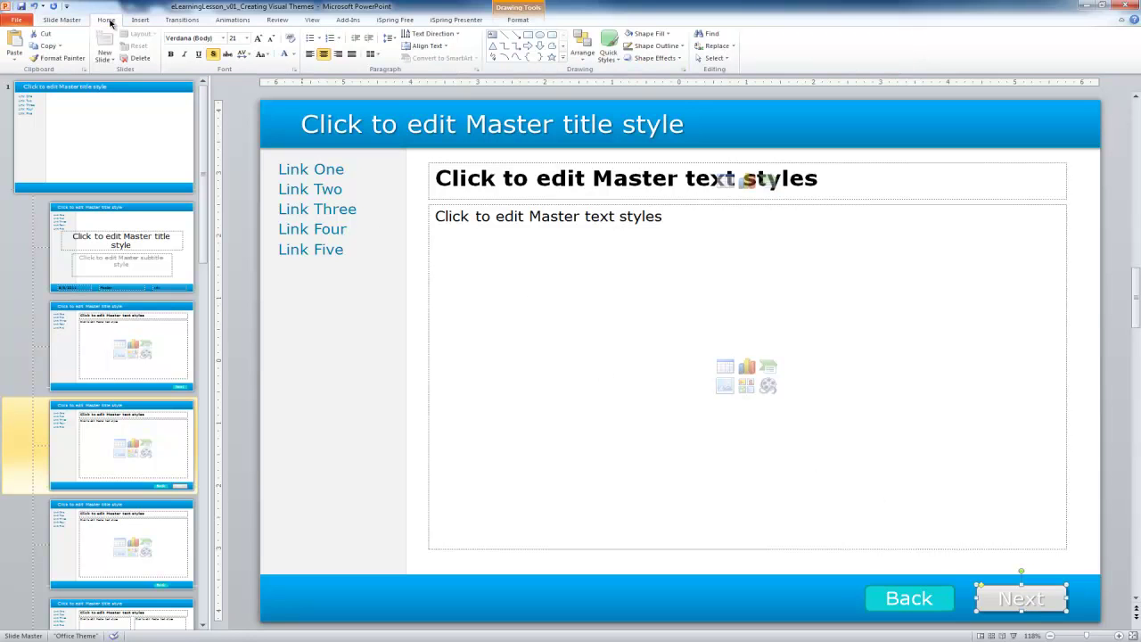
pyautogui.click(63, 59)
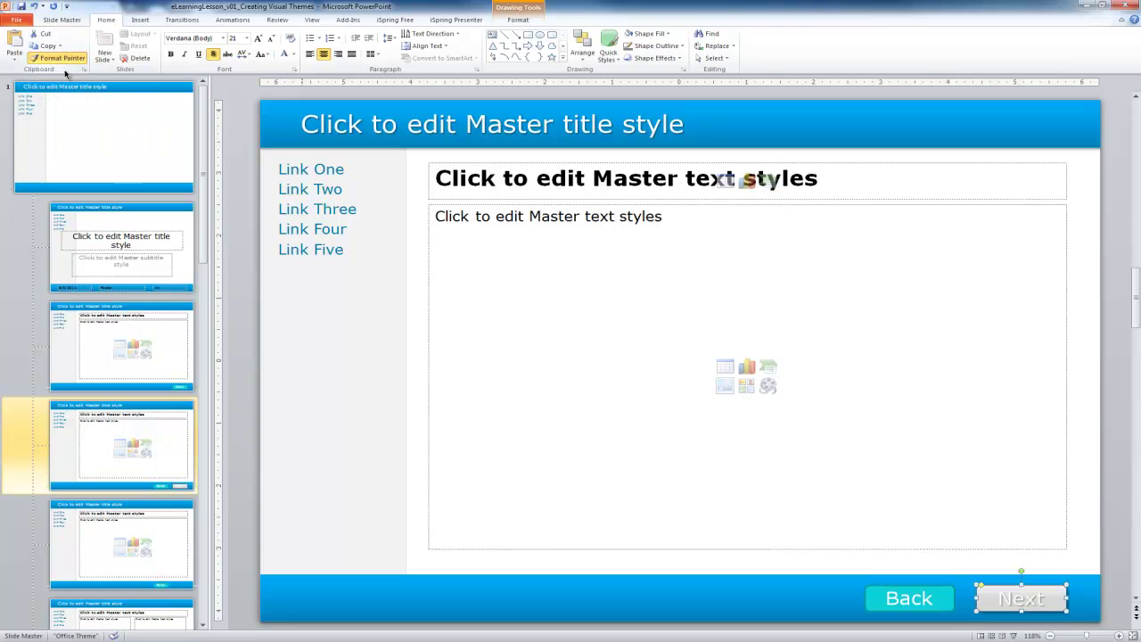
pyautogui.click(951, 604)
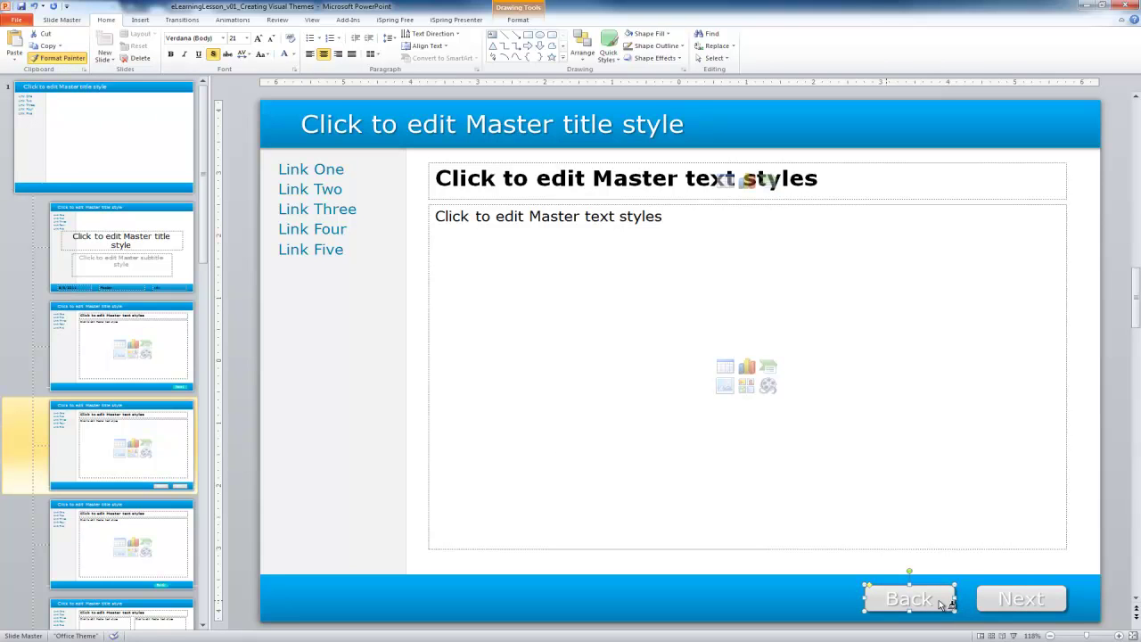
pyautogui.click(101, 533)
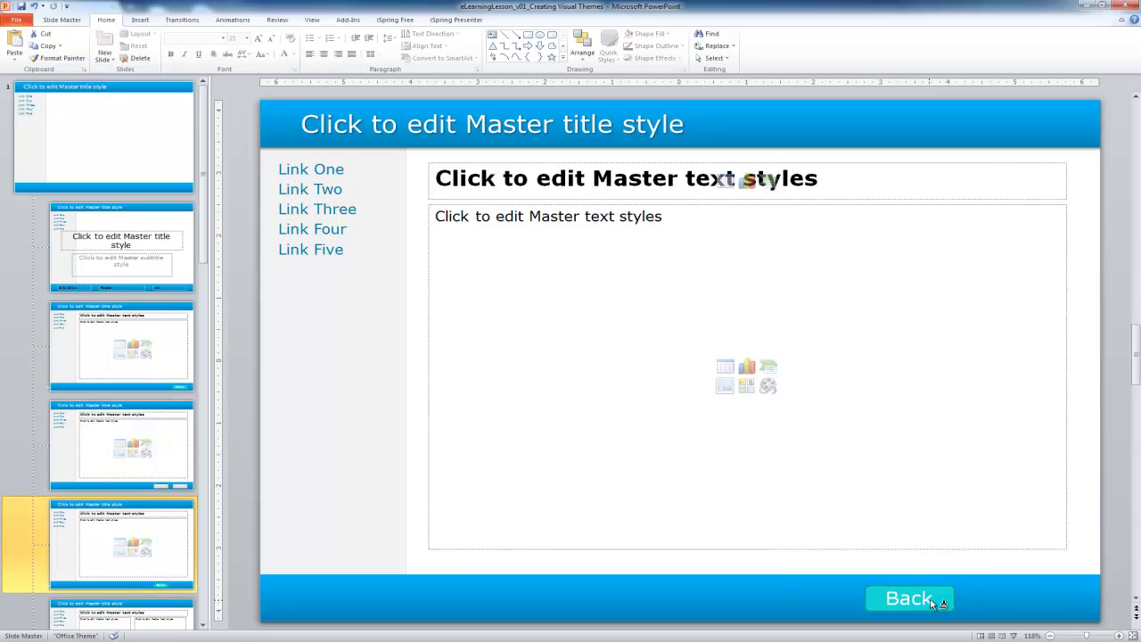
pyautogui.click(881, 595)
# Step: Apply the copied button formatting to all Back and Next buttons on the three two-content layouts
pyautogui.scroll(-2, 185, 515)
pyautogui.scroll(-5, 186, 515)
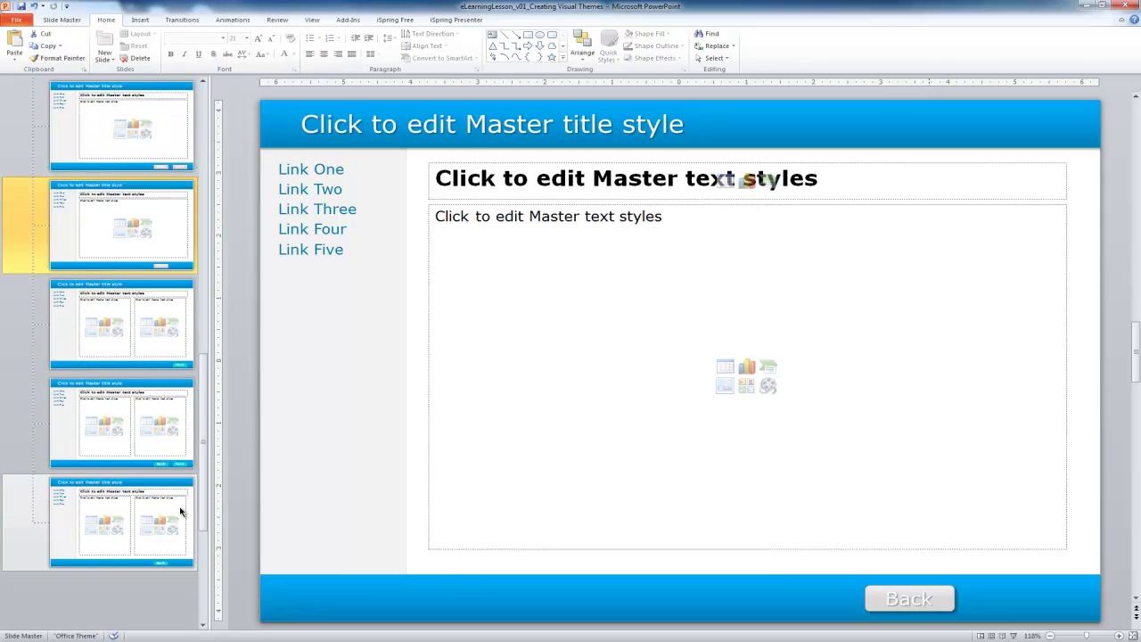
pyautogui.click(125, 223)
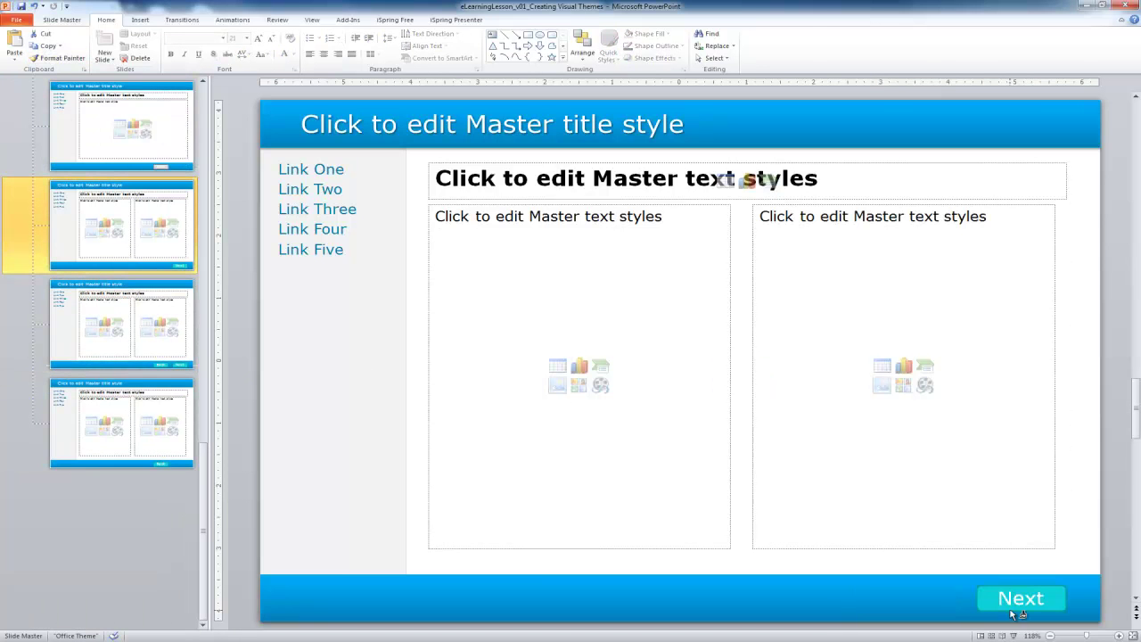
pyautogui.click(1014, 613)
pyautogui.click(122, 323)
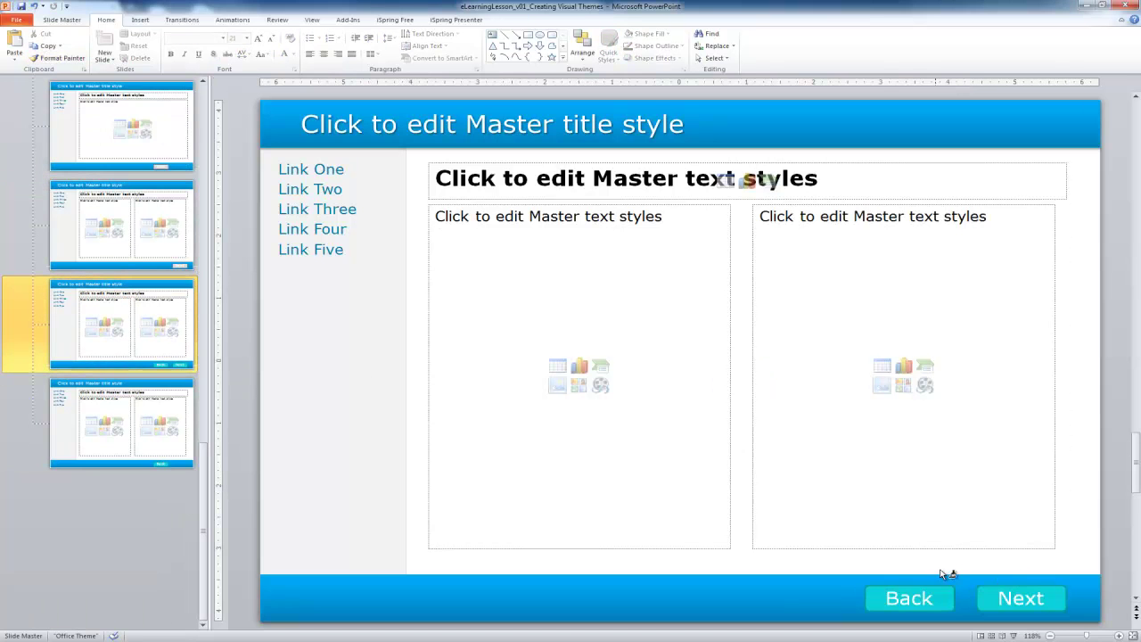
pyautogui.click(923, 597)
pyautogui.click(1016, 603)
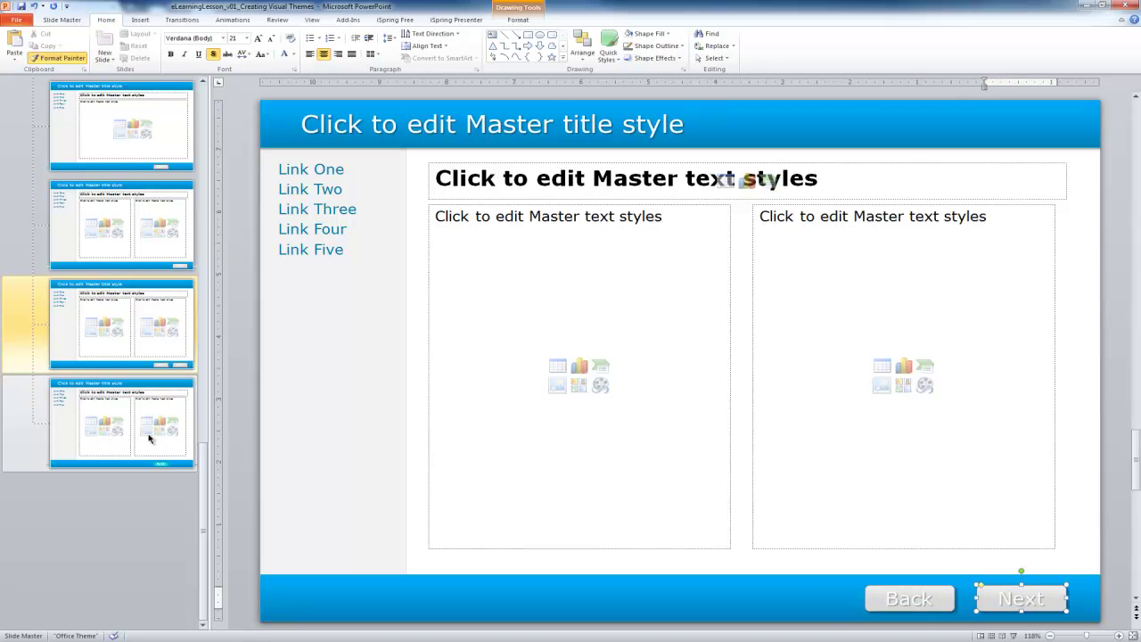
pyautogui.click(149, 438)
pyautogui.click(924, 603)
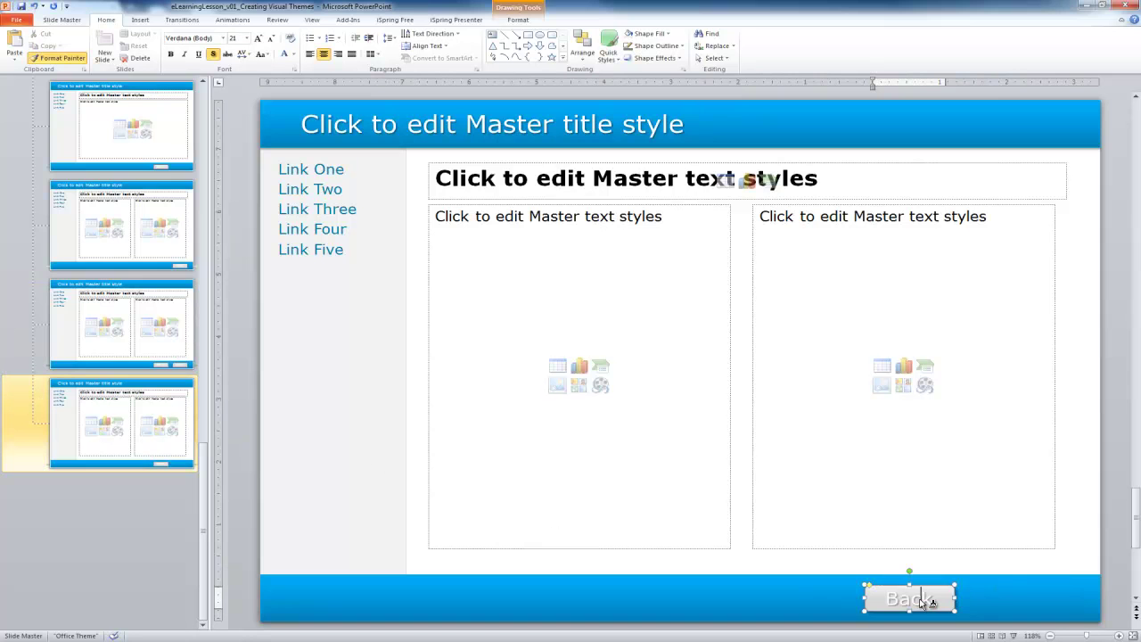
# Step: Apply the copied button formatting to the Next button on the Next-only single-content layout
pyautogui.scroll(5, 127, 224)
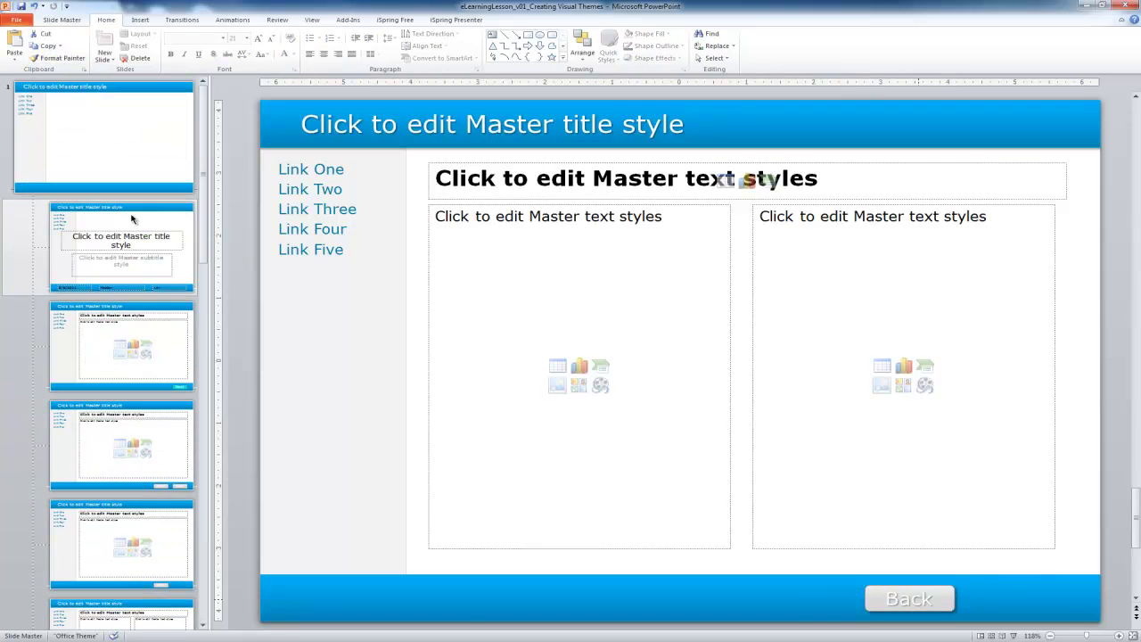
pyautogui.click(151, 347)
pyautogui.click(1006, 598)
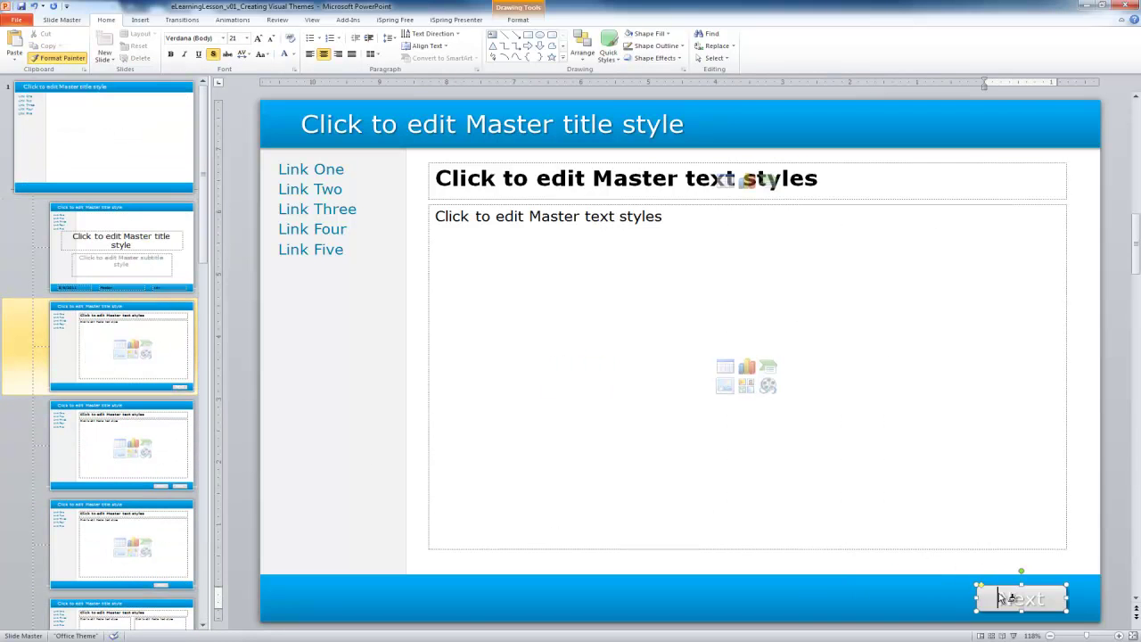
# Step: Look over the buttons on the layouts and close the slide master view to return to the slides
pyautogui.click(182, 322)
pyautogui.scroll(-2, 133, 313)
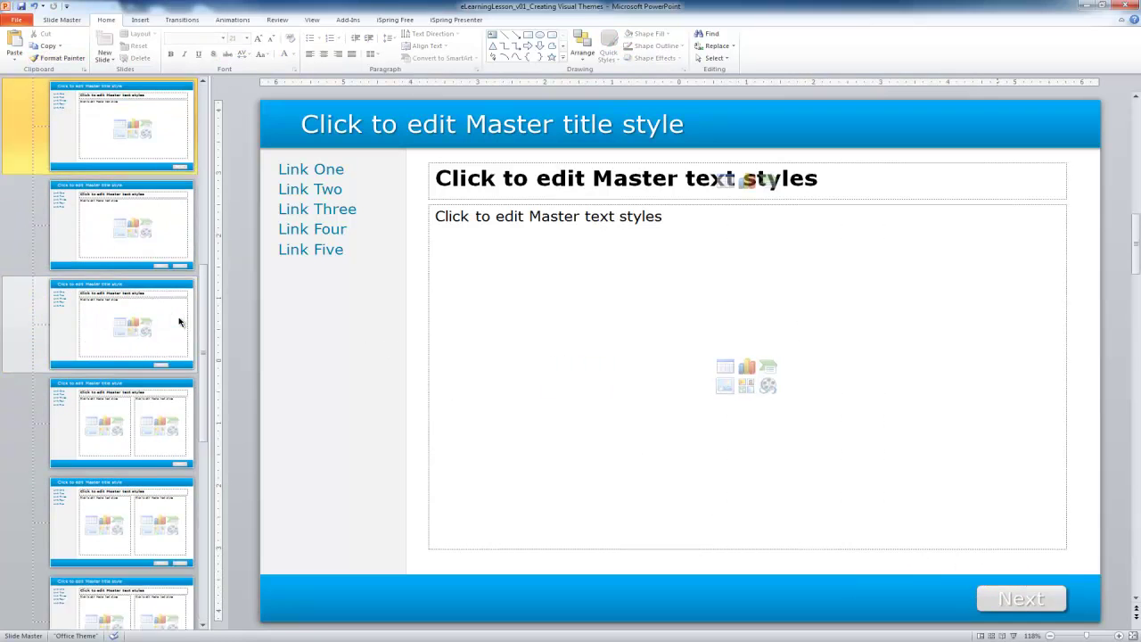
pyautogui.scroll(3, 89, 178)
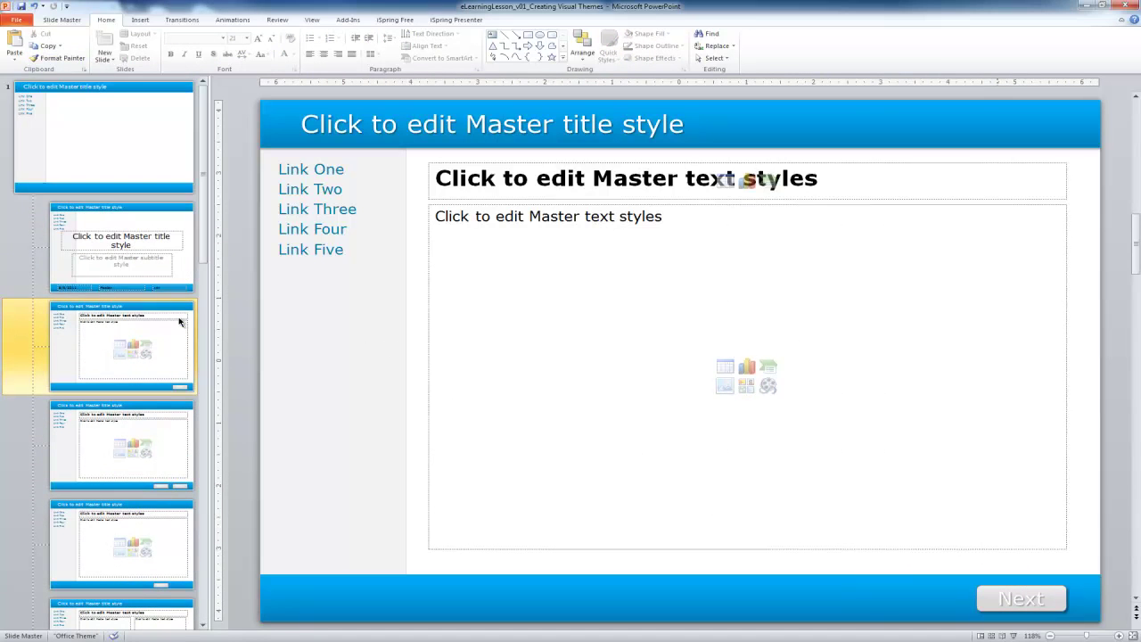
pyautogui.click(63, 19)
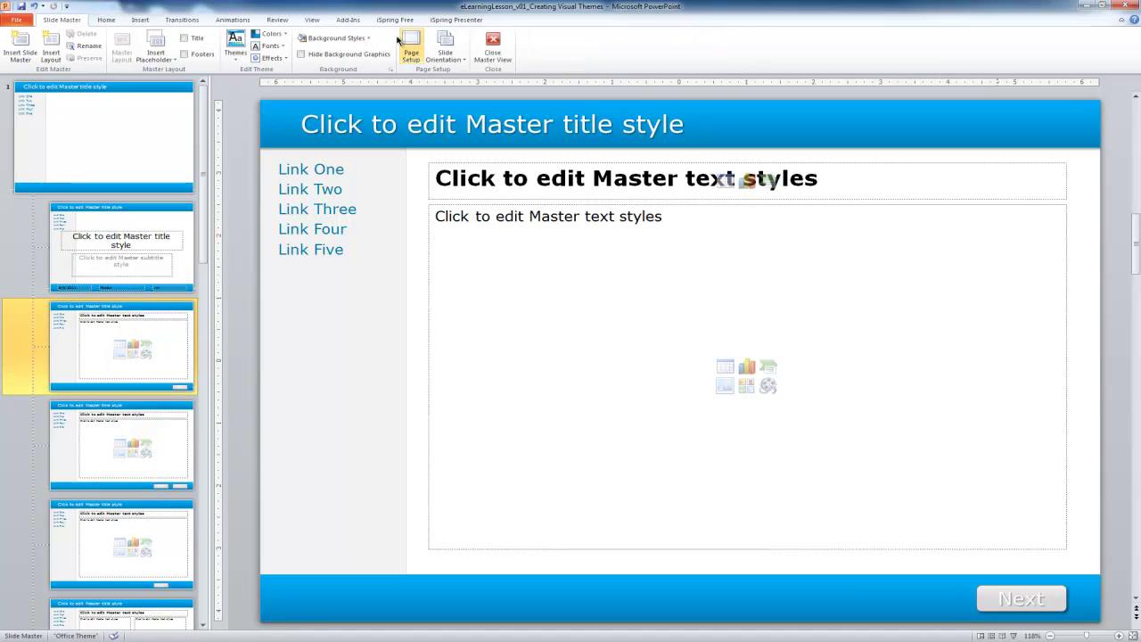
pyautogui.click(492, 44)
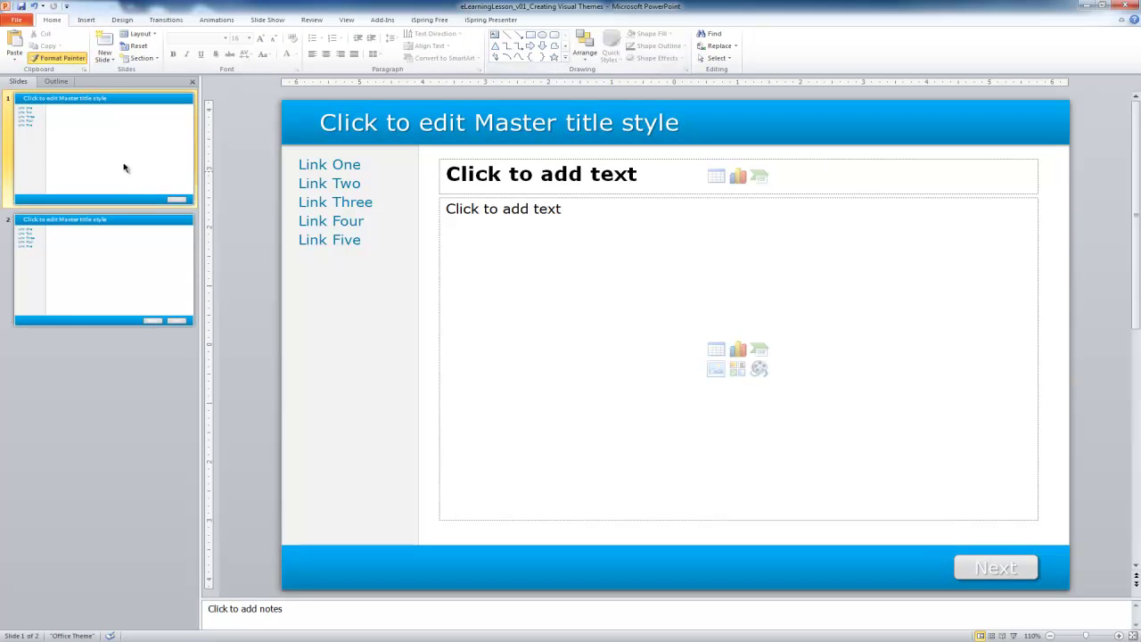